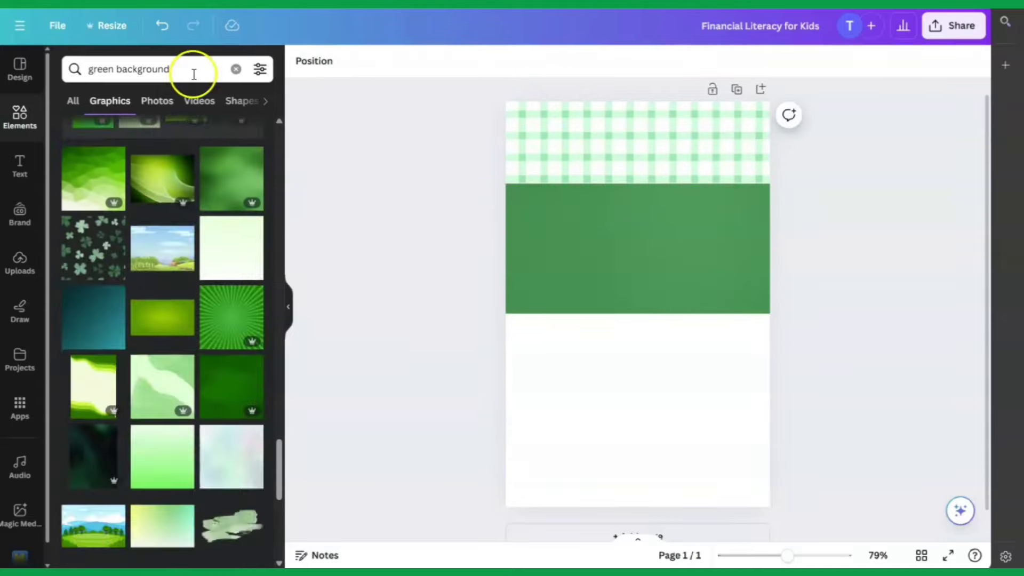
Search graphics for "yellow background" and place golden-yellow gradient blocks in the page's upper-right and lower-left corners
{"action": "key", "text": "ctrl+a"}
{"action": "type", "text": "yellow backgroundround"}
{"action": "key", "text": "Return"}
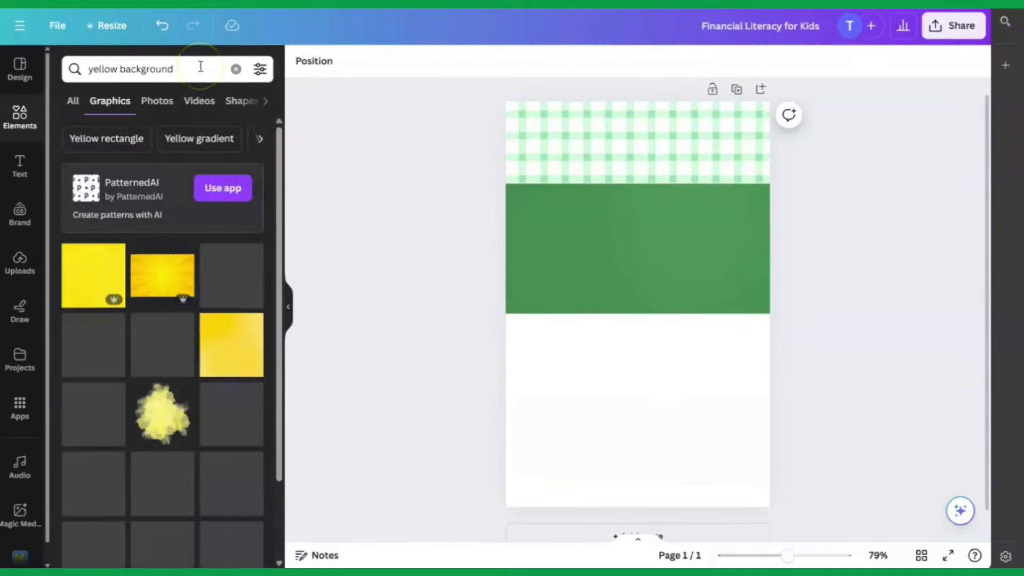
{"action": "scroll", "coordinate": [160, 320], "scroll_direction": "down", "scroll_amount": 5}
{"action": "left_click", "coordinate": [231, 350]}
{"action": "left_click_drag", "start_coordinate": [633, 224], "coordinate": [767, 128]}
{"action": "left_click_drag", "start_coordinate": [872, 128], "coordinate": [577, 393]}
Extend the green band down to the lower yellow block and fill the remaining lower-right area with green gingham
{"action": "left_click", "coordinate": [633, 298]}
{"action": "left_click_drag", "start_coordinate": [633, 313], "coordinate": [631, 354]}
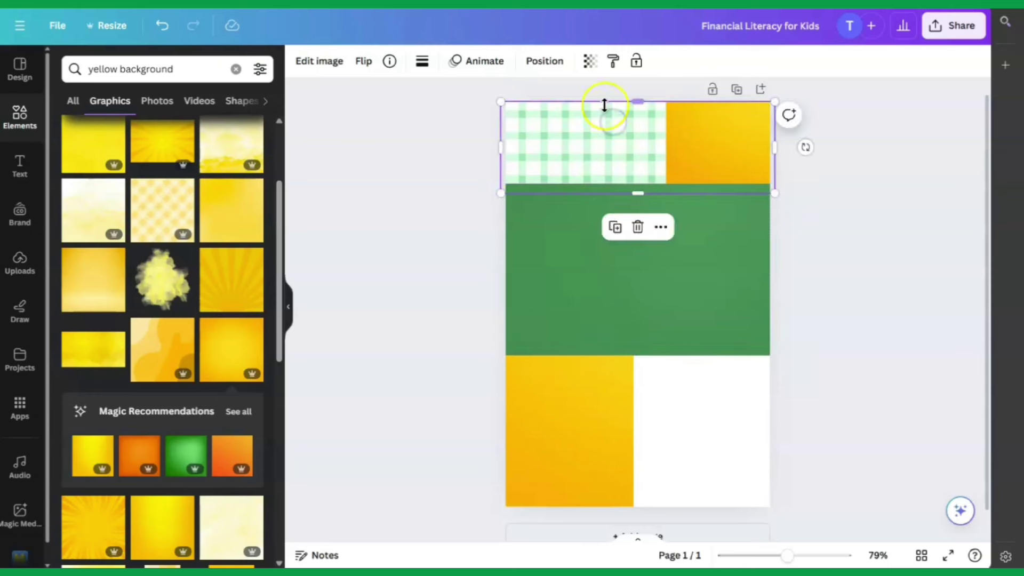
{"action": "left_click_drag", "start_coordinate": [605, 103], "coordinate": [736, 373]}
{"action": "left_click_drag", "start_coordinate": [907, 402], "coordinate": [769, 402]}
{"action": "left_click_drag", "start_coordinate": [702, 446], "coordinate": [704, 504]}
{"action": "left_click", "coordinate": [915, 329]}
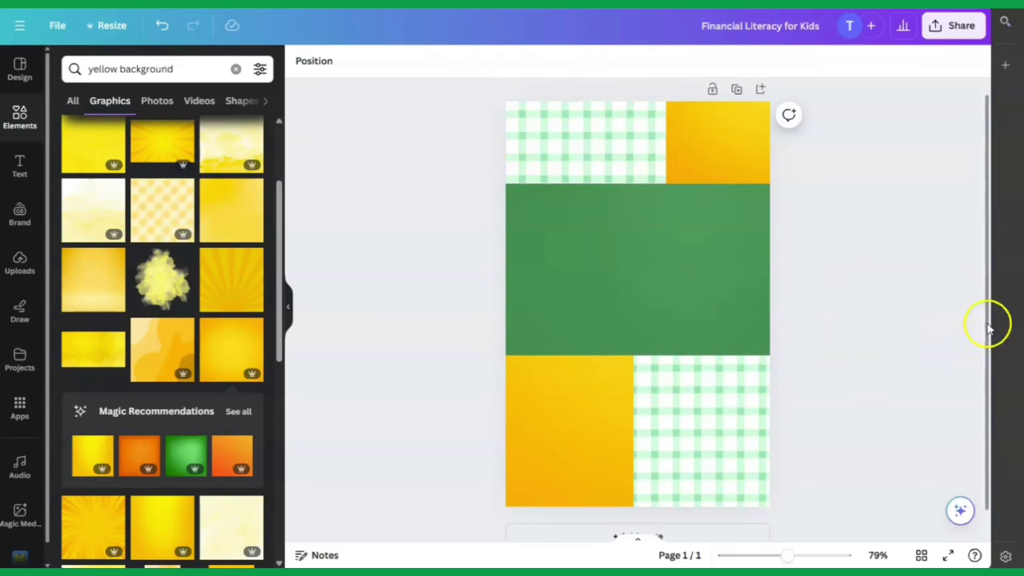
Add the heading "Financial Literacy for Kids" on the green band and narrow its text box
{"action": "left_click", "coordinate": [19, 171]}
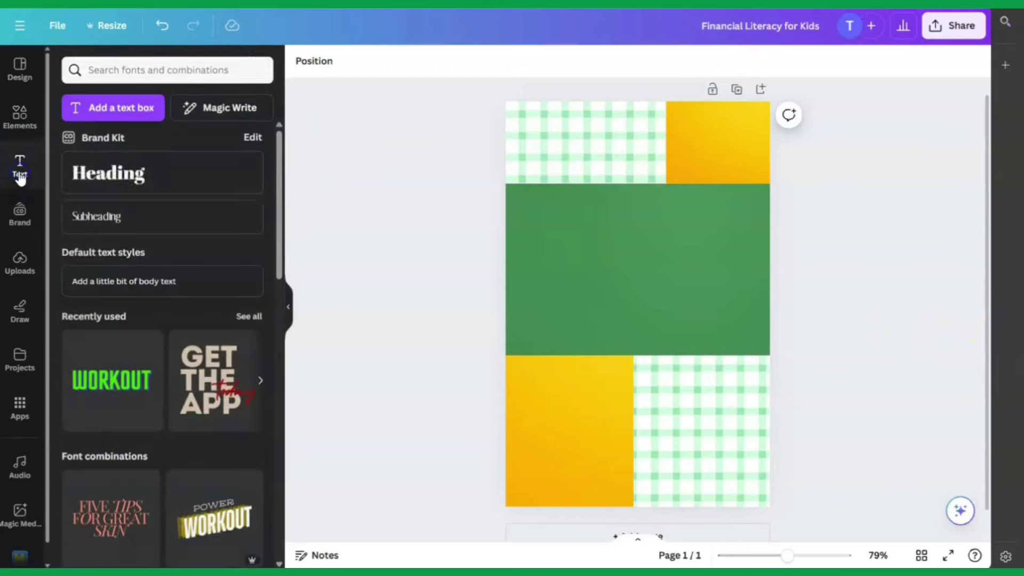
{"action": "left_click", "coordinate": [123, 173]}
{"action": "type", "text": "Financial Literacy for Kids"}
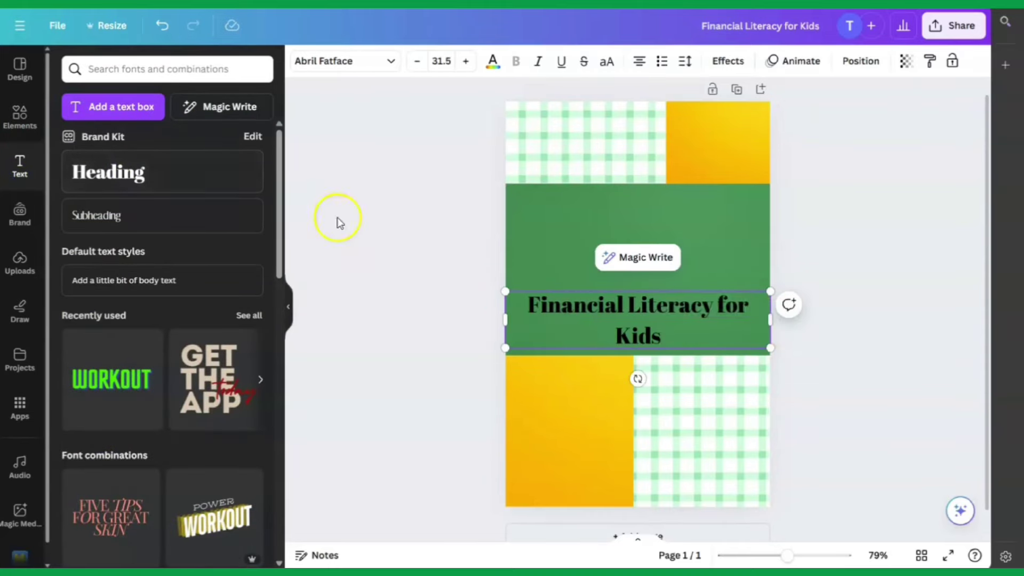
{"action": "left_click_drag", "start_coordinate": [770, 319], "coordinate": [661, 271]}
{"action": "left_click", "coordinate": [598, 336]}
Give the title a shadowed text effect, color it white and enlarge it to about size 45
{"action": "left_click", "coordinate": [727, 61]}
{"action": "left_click", "coordinate": [230, 176]}
{"action": "left_click", "coordinate": [492, 61]}
{"action": "left_click", "coordinate": [142, 142]}
{"action": "left_click_drag", "start_coordinate": [693, 226], "coordinate": [756, 207]}
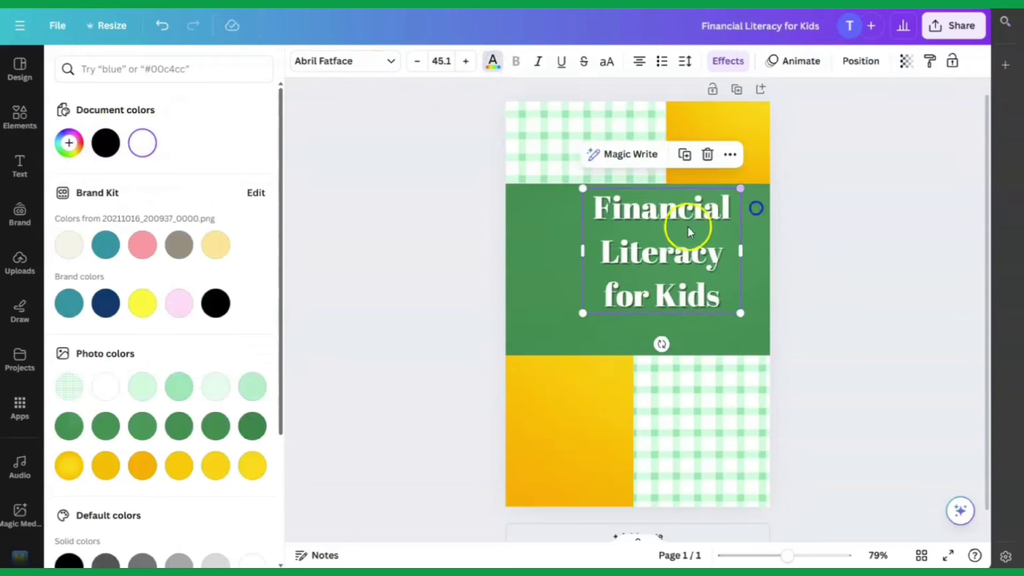
Set the title's font to Lovelo and fit it in three lines near the green band's upper edge
{"action": "left_click", "coordinate": [345, 61]}
{"action": "left_click", "coordinate": [95, 283]}
{"action": "left_click", "coordinate": [687, 62]}
{"action": "left_click_drag", "start_coordinate": [757, 146], "coordinate": [735, 147]}
{"action": "left_click", "coordinate": [837, 336]}
{"action": "left_click", "coordinate": [779, 271]}
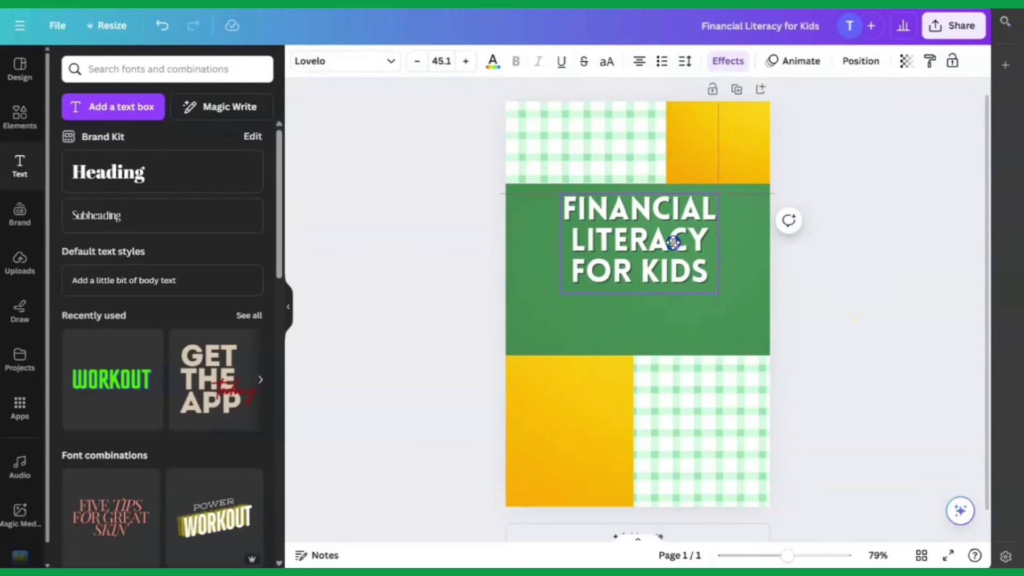
Add the subheading "Understanding Money" below the title in Glacial Indifference at size 25
{"action": "left_click", "coordinate": [103, 227]}
{"action": "type", "text": "Understanding Money"}
{"action": "left_click", "coordinate": [673, 339]}
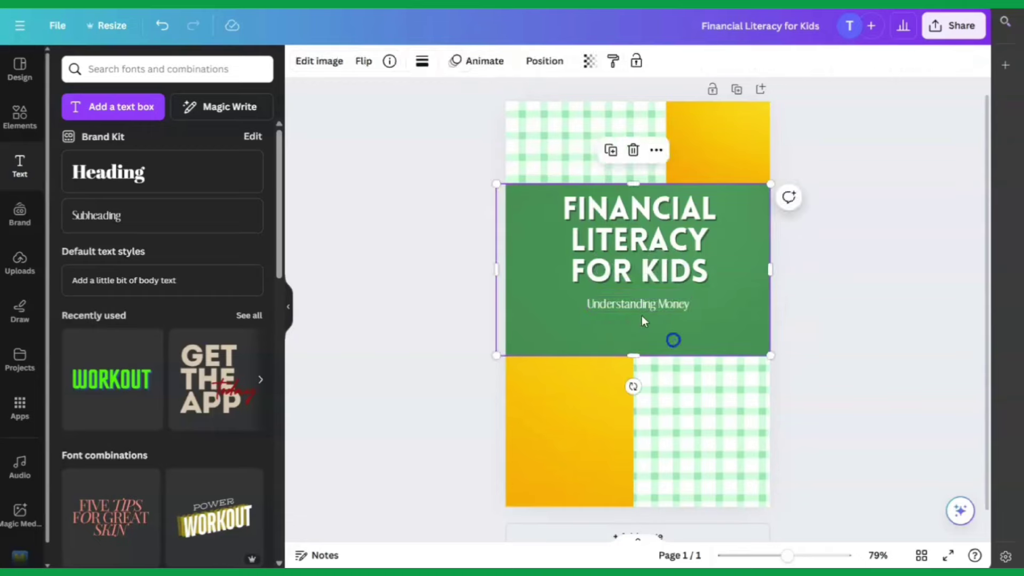
{"action": "left_click", "coordinate": [640, 305]}
{"action": "left_click", "coordinate": [341, 61]}
{"action": "left_click", "coordinate": [96, 219]}
{"action": "left_click", "coordinate": [97, 338]}
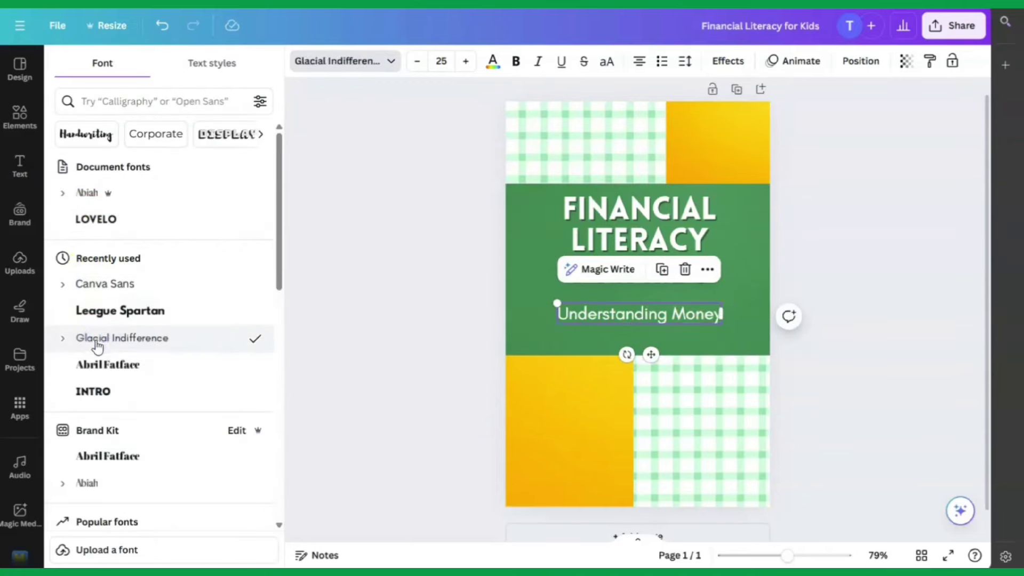
Center the title text in the green band and give the subtitle a Lift effect with intensity about 77
{"action": "left_click", "coordinate": [693, 235]}
{"action": "left_click", "coordinate": [870, 414]}
{"action": "left_click", "coordinate": [640, 315]}
{"action": "left_click", "coordinate": [727, 60]}
{"action": "left_click", "coordinate": [230, 147]}
{"action": "left_click_drag", "start_coordinate": [140, 234], "coordinate": [187, 248]}
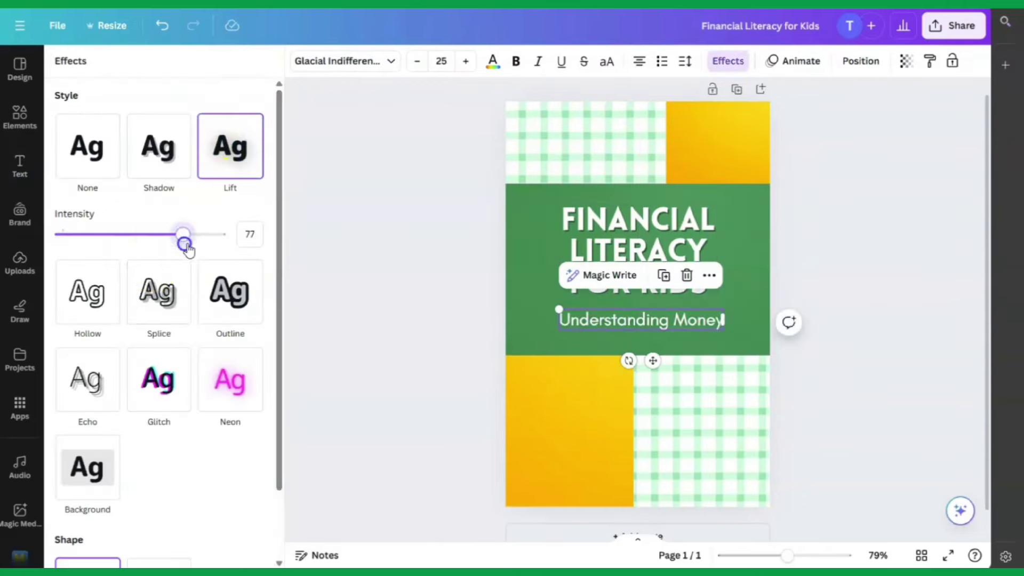
{"action": "left_click", "coordinate": [858, 276]}
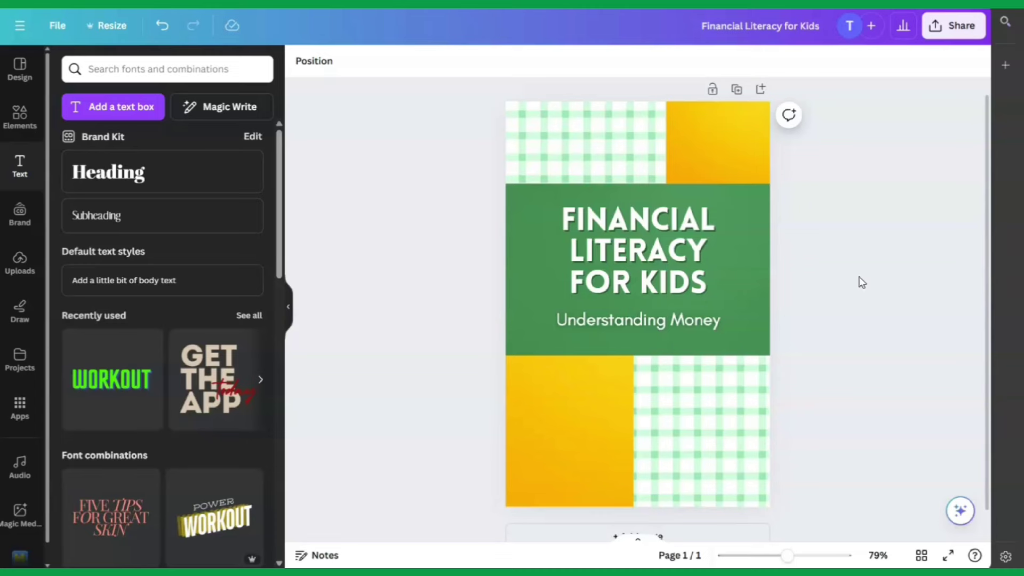
Search graphics for "shopping" and place the pink shopping bags at the upper edge of the lower gingham block
{"action": "left_click", "coordinate": [7, 126]}
{"action": "left_click", "coordinate": [190, 70]}
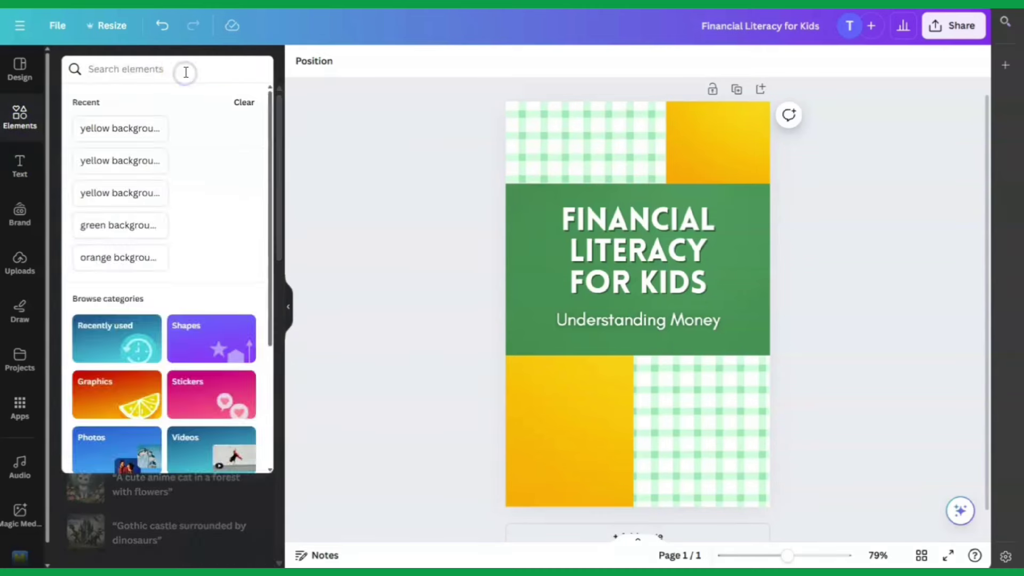
{"action": "type", "text": "shopping"}
{"action": "key", "text": "Return"}
{"action": "left_click", "coordinate": [162, 264]}
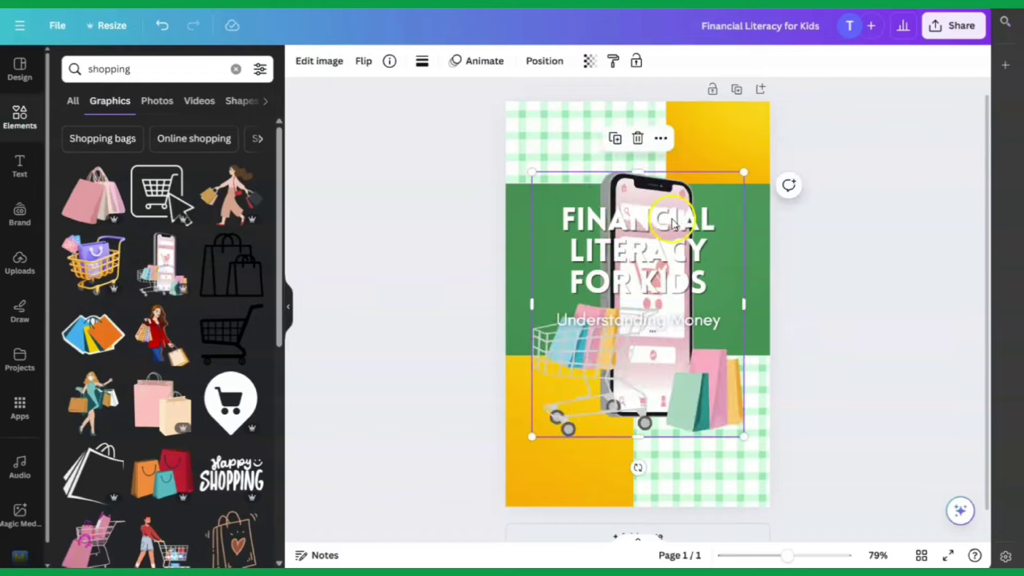
{"action": "key", "text": "ctrl+z"}
{"action": "left_click_drag", "start_coordinate": [88, 206], "coordinate": [717, 373]}
{"action": "left_click", "coordinate": [881, 418]}
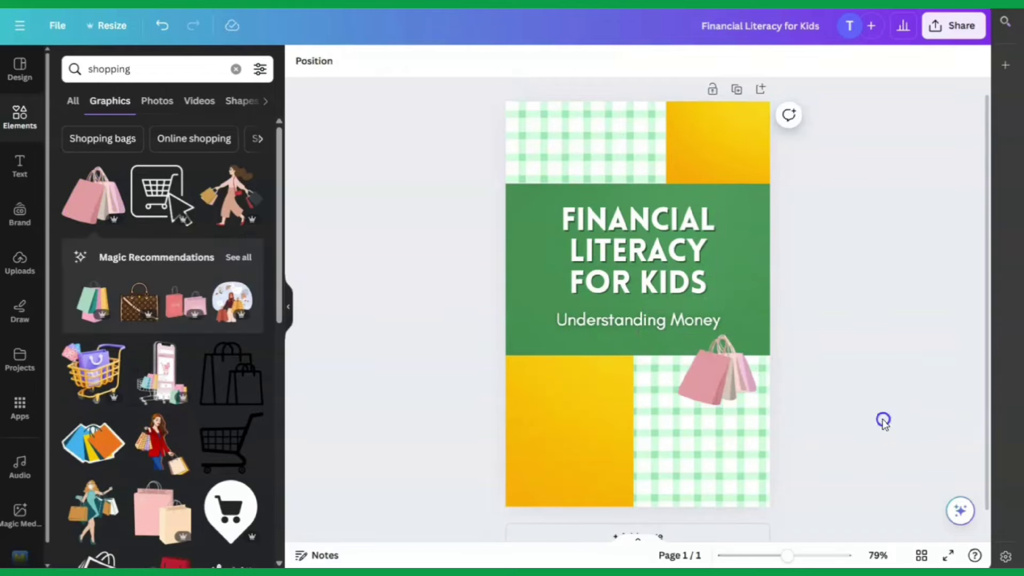
Search graphics for "money" and place the green dollar money bag on the lower-left yellow block
{"action": "left_click", "coordinate": [160, 69]}
{"action": "type", "text": "money"}
{"action": "key", "text": "Return"}
{"action": "left_click_drag", "start_coordinate": [180, 212], "coordinate": [603, 405]}
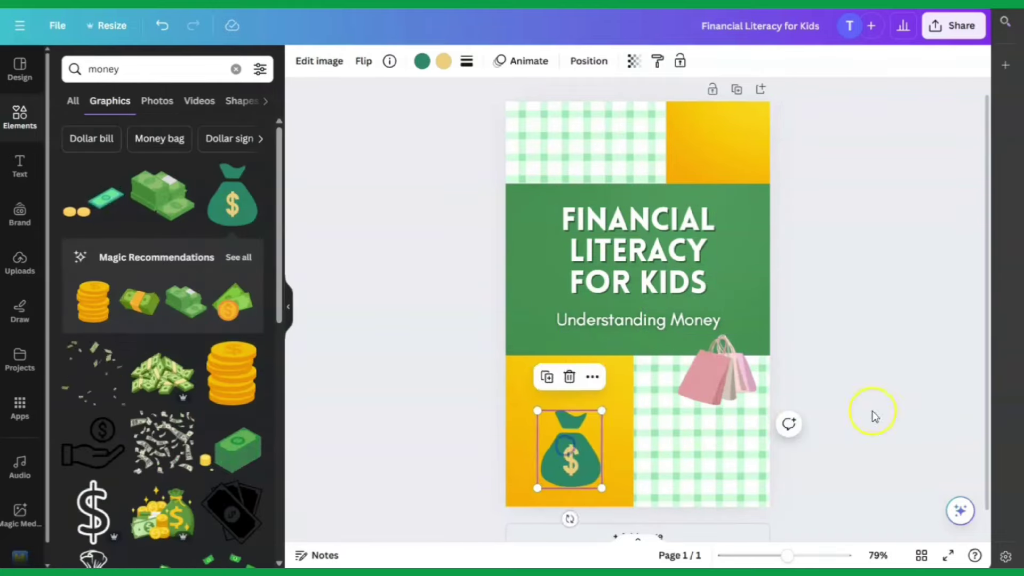
{"action": "left_click", "coordinate": [871, 414]}
Add a subheading reading "How does credit work?" above the money bag
{"action": "left_click", "coordinate": [20, 165]}
{"action": "left_click", "coordinate": [96, 214]}
{"action": "left_click_drag", "start_coordinate": [638, 302], "coordinate": [570, 373]}
{"action": "type", "text": "How does cre"}
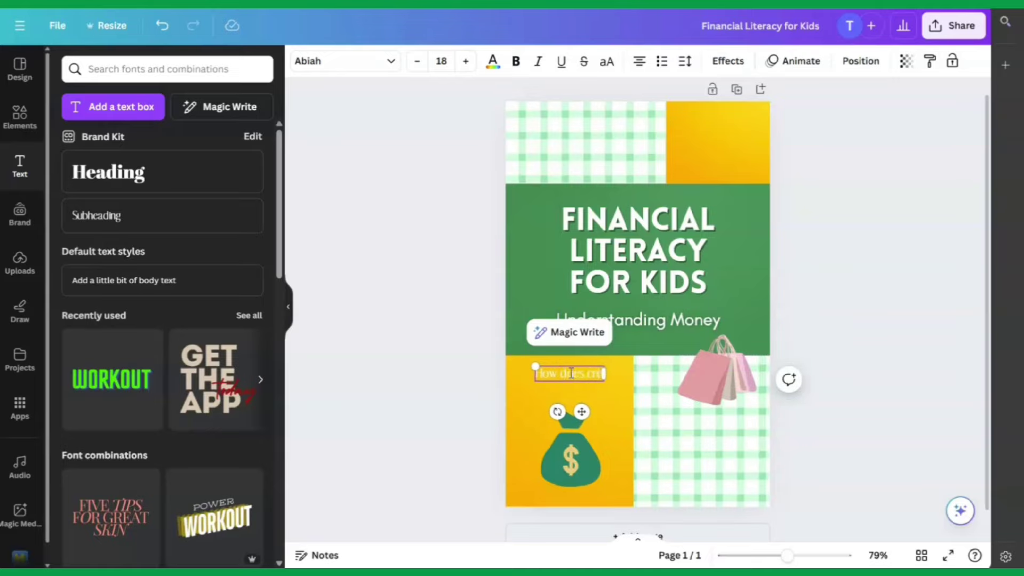
{"action": "type", "text": "dit work"}
{"action": "key", "text": "Escape"}
Color the credit question green, set it in Lovelo and wrap it onto two lines
{"action": "left_click", "coordinate": [492, 60]}
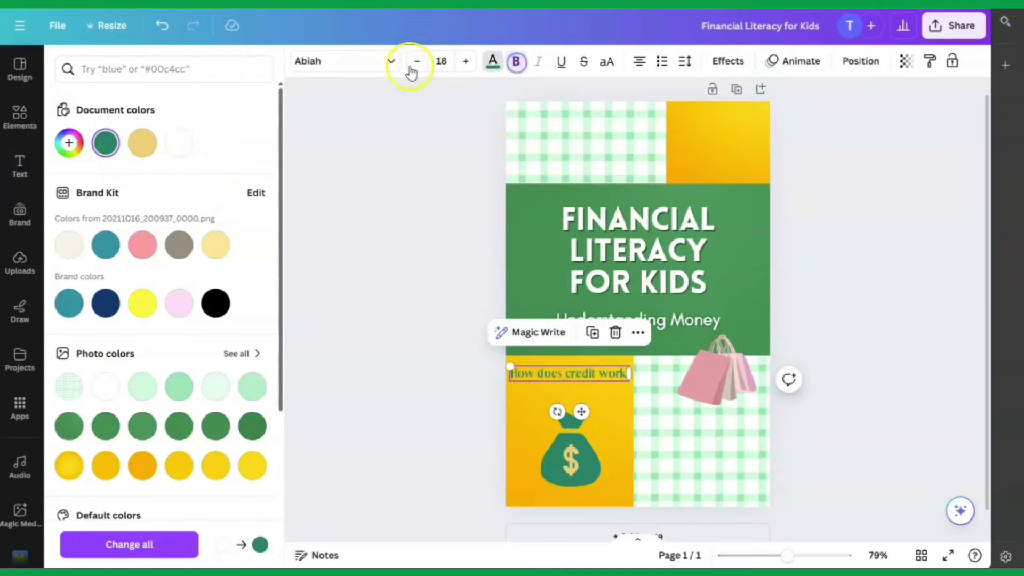
{"action": "left_click", "coordinate": [341, 60]}
{"action": "left_click", "coordinate": [96, 245]}
{"action": "left_click", "coordinate": [572, 384]}
{"action": "key", "text": "Escape"}
Search graphics for "credit cards" and place the purple credit card, scaled down, over the upper-right yellow block
{"action": "left_click", "coordinate": [20, 117]}
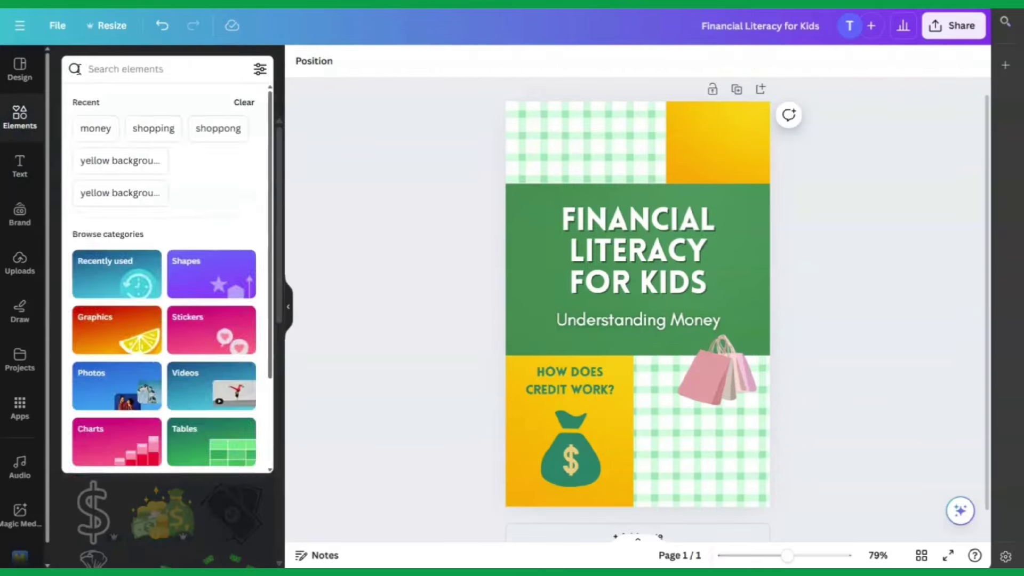
{"action": "type", "text": "credit cards"}
{"action": "key", "text": "Return"}
{"action": "left_click", "coordinate": [229, 195]}
{"action": "left_click_drag", "start_coordinate": [628, 240], "coordinate": [709, 154]}
{"action": "left_click_drag", "start_coordinate": [618, 299], "coordinate": [664, 198]}
{"action": "key", "text": "Escape"}
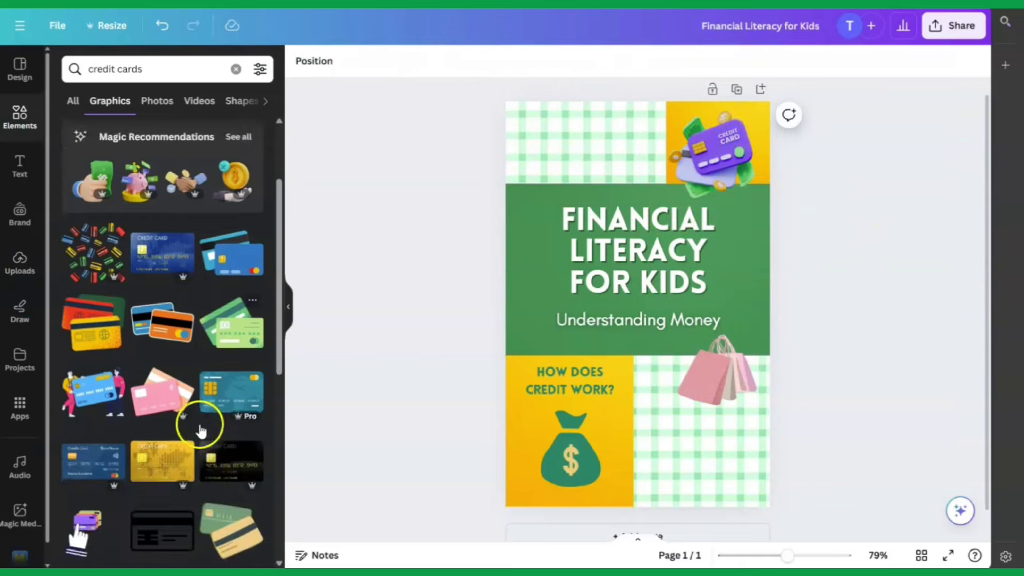
Search graphics for "banks" and fit the blue-roofed bank building into the page's upper-left gingham area
{"action": "scroll", "coordinate": [200, 431], "scroll_direction": "down", "scroll_amount": 2}
{"action": "left_click", "coordinate": [65, 72]}
{"action": "type", "text": "banks"}
{"action": "key", "text": "Return"}
{"action": "left_click", "coordinate": [231, 195]}
{"action": "left_click_drag", "start_coordinate": [618, 240], "coordinate": [576, 182]}
{"action": "left_click_drag", "start_coordinate": [634, 128], "coordinate": [606, 144]}
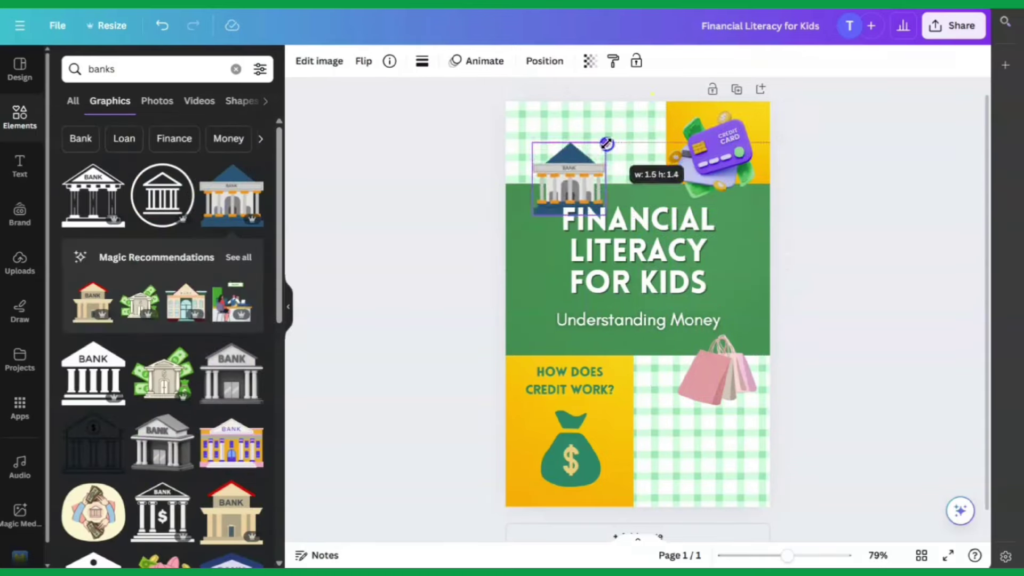
{"action": "mouse_move", "coordinate": [573, 176]}
{"action": "left_mouse_down"}
{"action": "mouse_move", "coordinate": [651, 439]}
{"action": "mouse_move", "coordinate": [713, 434]}
{"action": "mouse_move", "coordinate": [560, 165]}
{"action": "left_mouse_up"}
{"action": "left_click_drag", "start_coordinate": [599, 126], "coordinate": [611, 113]}
Search graphics for "bitcoin" and place the gold bitcoin stack at the page's left edge beside the title
{"action": "left_click", "coordinate": [714, 368]}
{"action": "left_click", "coordinate": [133, 68]}
{"action": "type", "text": "bitcoin"}
{"action": "key", "text": "Return"}
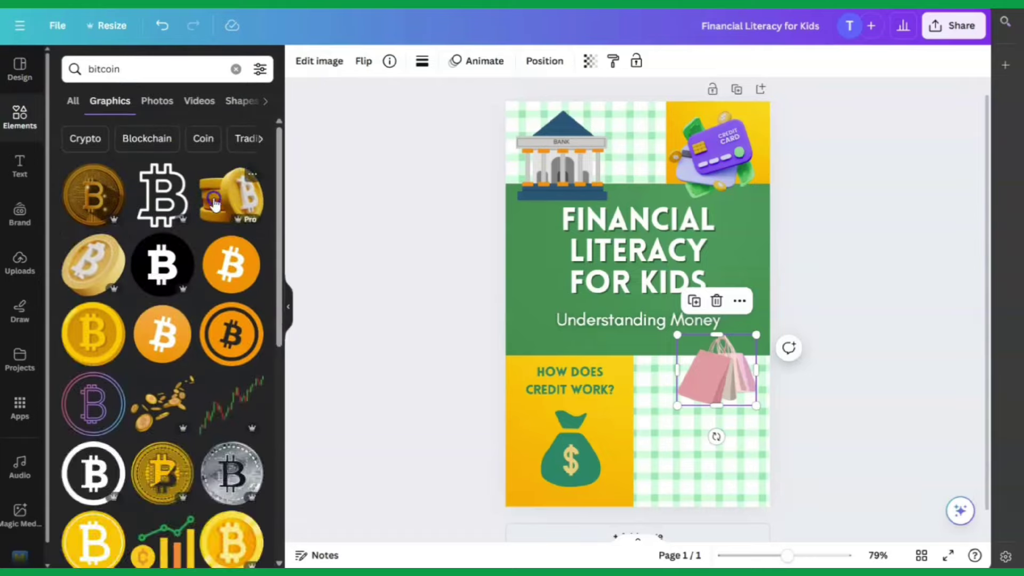
{"action": "left_click_drag", "start_coordinate": [213, 201], "coordinate": [528, 261]}
Search graphics for "stocks", place the green growth chart on the lower gingham block, and shrink the shopping bags beside the title
{"action": "left_click", "coordinate": [235, 68]}
{"action": "type", "text": "stocks"}
{"action": "key", "text": "Return"}
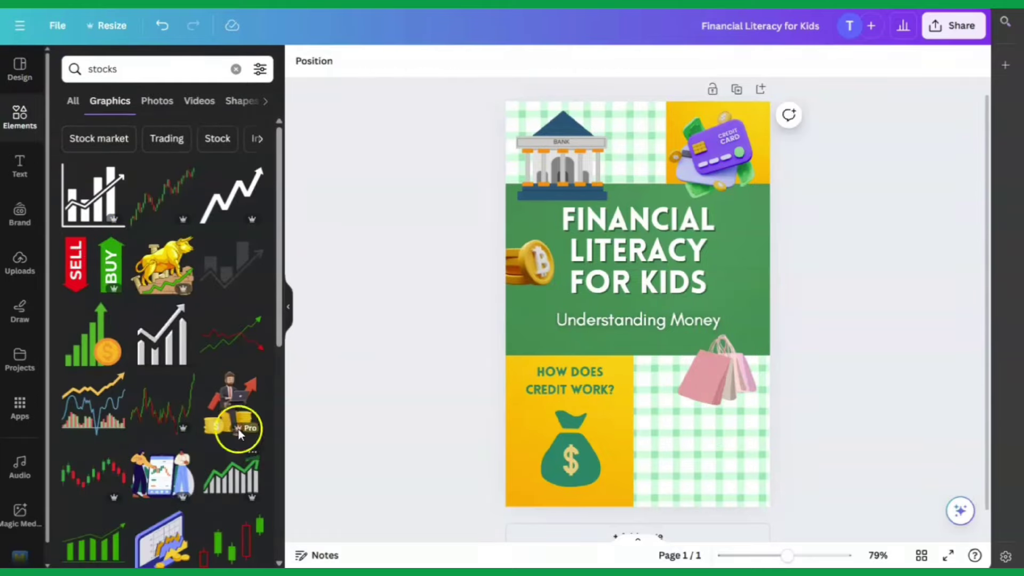
{"action": "left_click_drag", "start_coordinate": [717, 368], "coordinate": [746, 264]}
{"action": "mouse_move", "coordinate": [782, 224]}
{"action": "left_mouse_down"}
{"action": "mouse_move", "coordinate": [788, 229]}
{"action": "mouse_move", "coordinate": [774, 231]}
{"action": "left_mouse_up"}
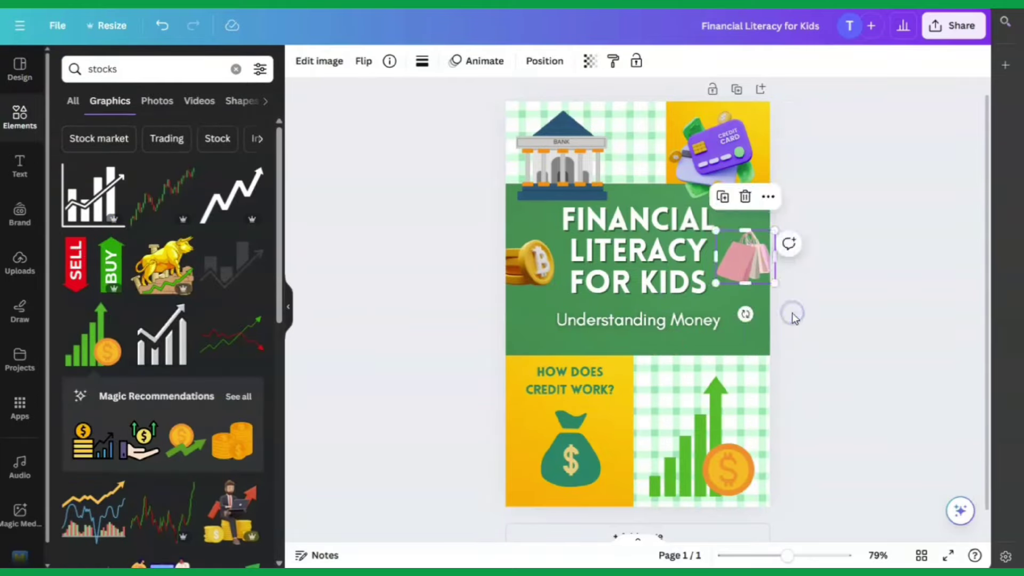
{"action": "left_click", "coordinate": [793, 316]}
Place the stacked gold dollar coins at the green band's lower-right corner
{"action": "scroll", "coordinate": [154, 343], "scroll_direction": "down", "scroll_amount": 2}
{"action": "left_click", "coordinate": [232, 371]}
{"action": "left_click_drag", "start_coordinate": [638, 302], "coordinate": [739, 345]}
{"action": "left_click", "coordinate": [812, 371]}
Search graphics for "phone" and place the tilted chat smartphone, scaled down, between the bank and the credit card
{"action": "left_click", "coordinate": [236, 69]}
{"action": "type", "text": "[p"}
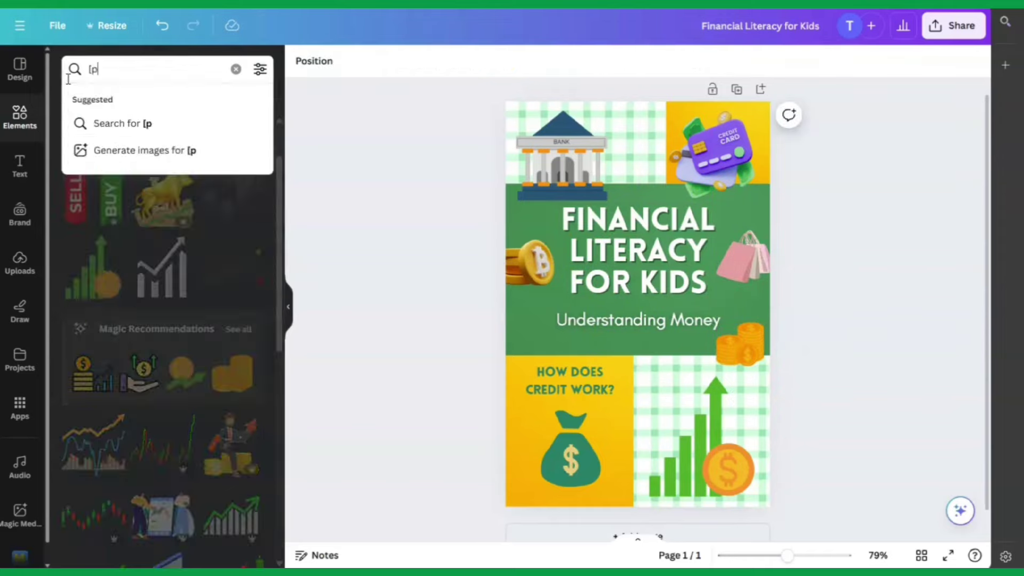
{"action": "key", "text": "BackSpace"}
{"action": "key", "text": "BackSpace"}
{"action": "type", "text": "phone"}
{"action": "key", "text": "Return"}
{"action": "scroll", "coordinate": [159, 320], "scroll_direction": "down", "scroll_amount": 8}
{"action": "scroll", "coordinate": [160, 320], "scroll_direction": "up", "scroll_amount": 3}
{"action": "scroll", "coordinate": [160, 320], "scroll_direction": "up", "scroll_amount": 6}
{"action": "left_click", "coordinate": [236, 69]}
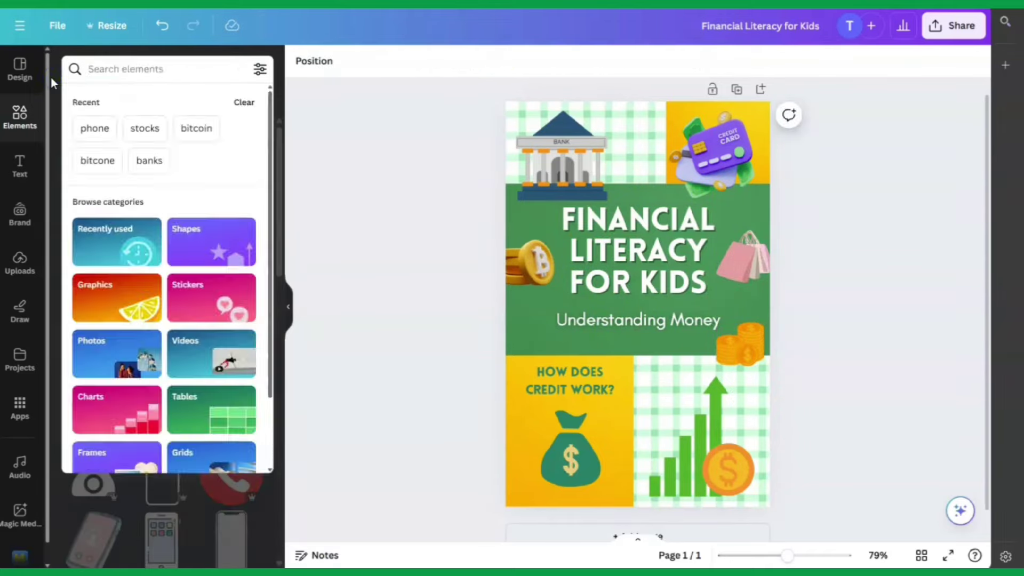
{"action": "left_click", "coordinate": [98, 293]}
{"action": "left_click", "coordinate": [231, 280]}
{"action": "left_click_drag", "start_coordinate": [651, 293], "coordinate": [656, 171]}
{"action": "left_click_drag", "start_coordinate": [709, 104], "coordinate": [676, 130]}
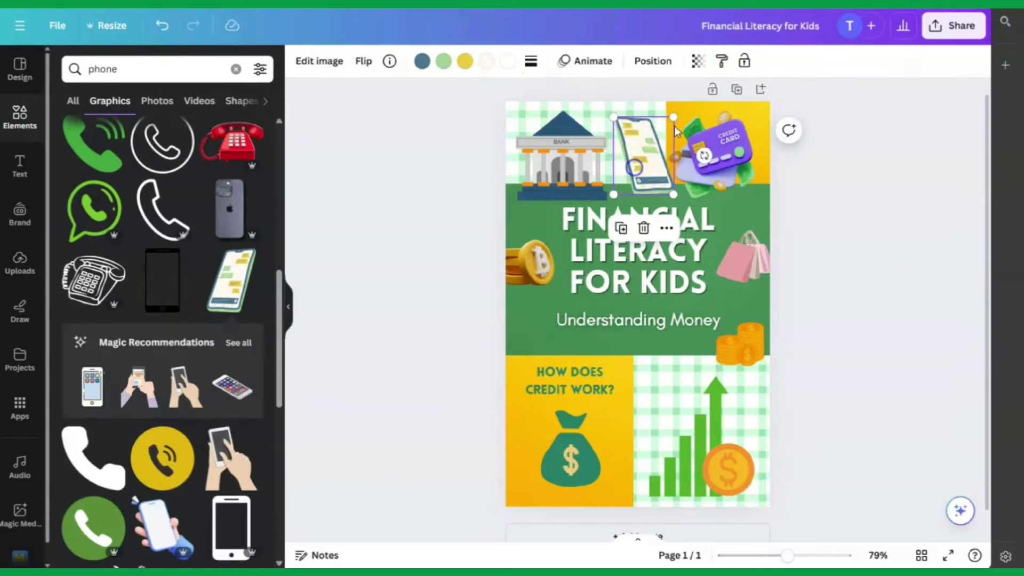
{"action": "left_click", "coordinate": [405, 240]}
Search graphics for "discounts" and place the black "Special Discount" tag, scaled down, at the lower gingham block's upper-left corner
{"action": "scroll", "coordinate": [176, 341], "scroll_direction": "down", "scroll_amount": 5}
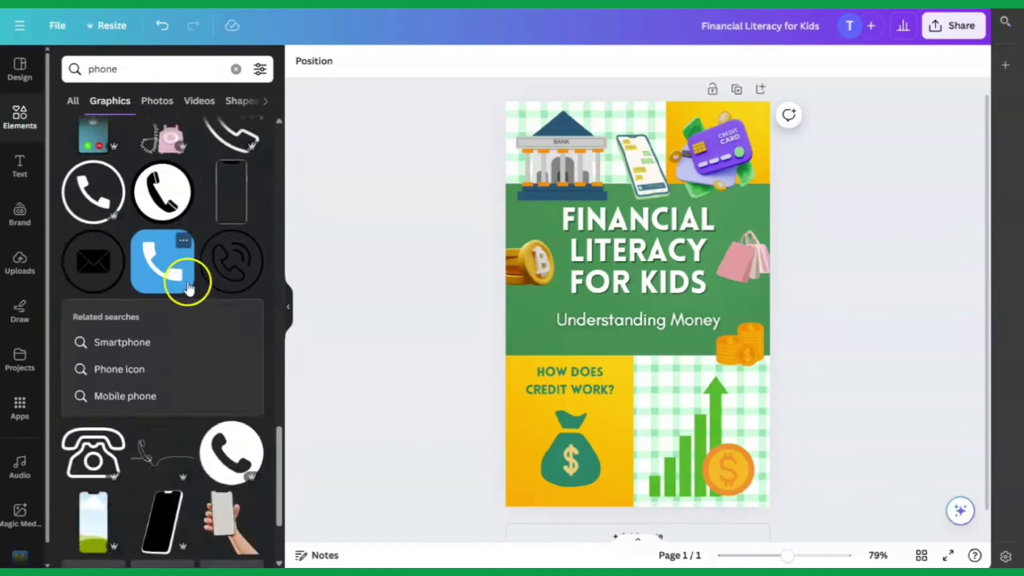
{"action": "left_click", "coordinate": [236, 69]}
{"action": "type", "text": "discounts"}
{"action": "key", "text": "Return"}
{"action": "left_click", "coordinate": [163, 264]}
{"action": "left_click_drag", "start_coordinate": [770, 354], "coordinate": [693, 341]}
{"action": "left_click_drag", "start_coordinate": [629, 405], "coordinate": [667, 373]}
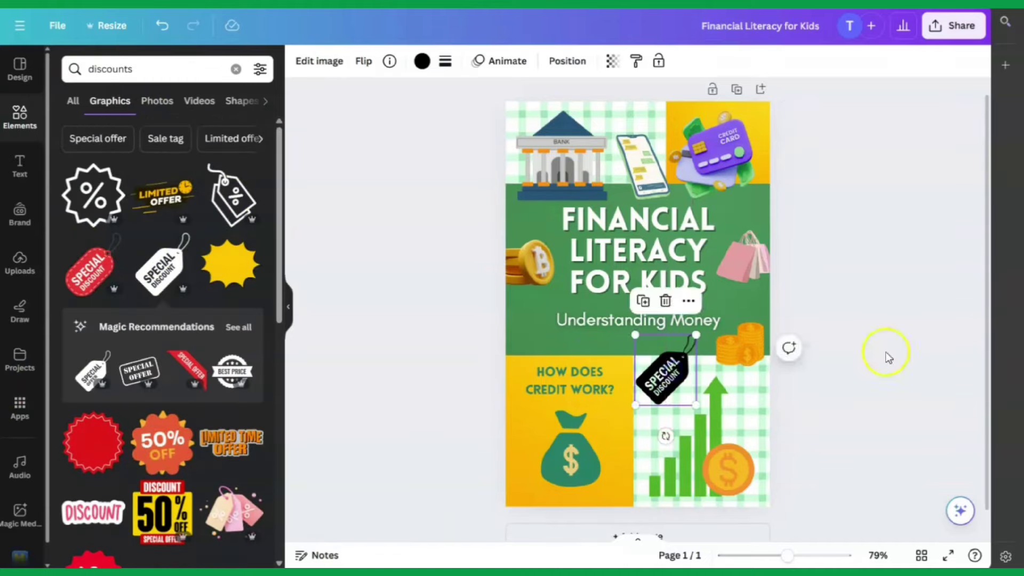
Place the "50% OFF" badge at the green band's lower-left corner and shift the credit question slightly down
{"action": "left_click", "coordinate": [886, 358]}
{"action": "left_click", "coordinate": [162, 443]}
{"action": "left_click_drag", "start_coordinate": [594, 385], "coordinate": [558, 318]}
{"action": "left_click_drag", "start_coordinate": [569, 374], "coordinate": [569, 383]}
{"action": "left_click", "coordinate": [824, 456]}
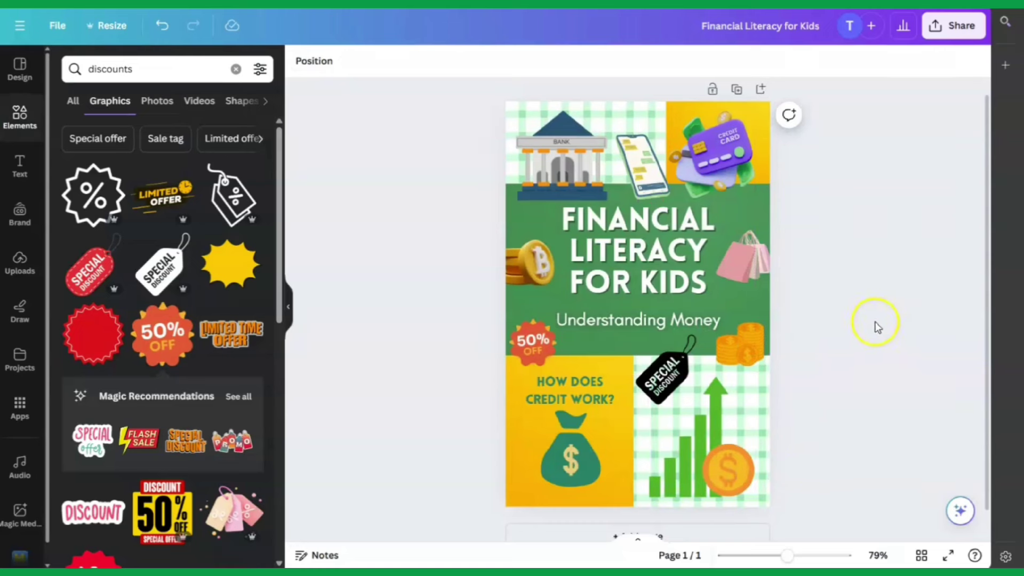
Add a second page and set its background color to the money bag's green
{"action": "left_click", "coordinate": [731, 532]}
{"action": "left_click", "coordinate": [300, 61]}
{"action": "left_click", "coordinate": [143, 142]}
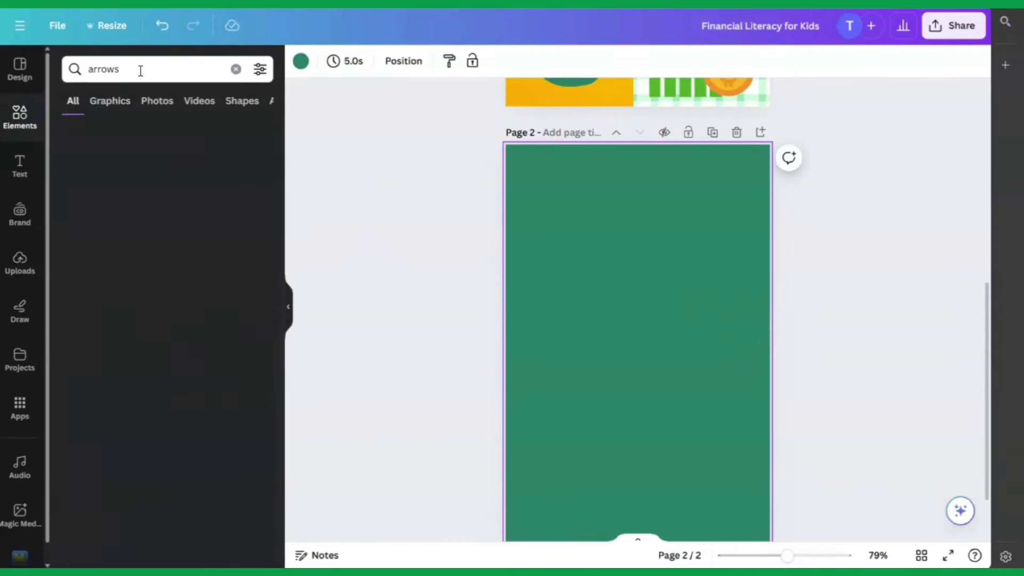
Search graphics for "arrows" and place the thick yellow arrow from the left edge in page 2's upper area
{"action": "left_click", "coordinate": [65, 76]}
{"action": "key", "text": "ctrl+a"}
{"action": "type", "text": "arrows"}
{"action": "key", "text": "Return"}
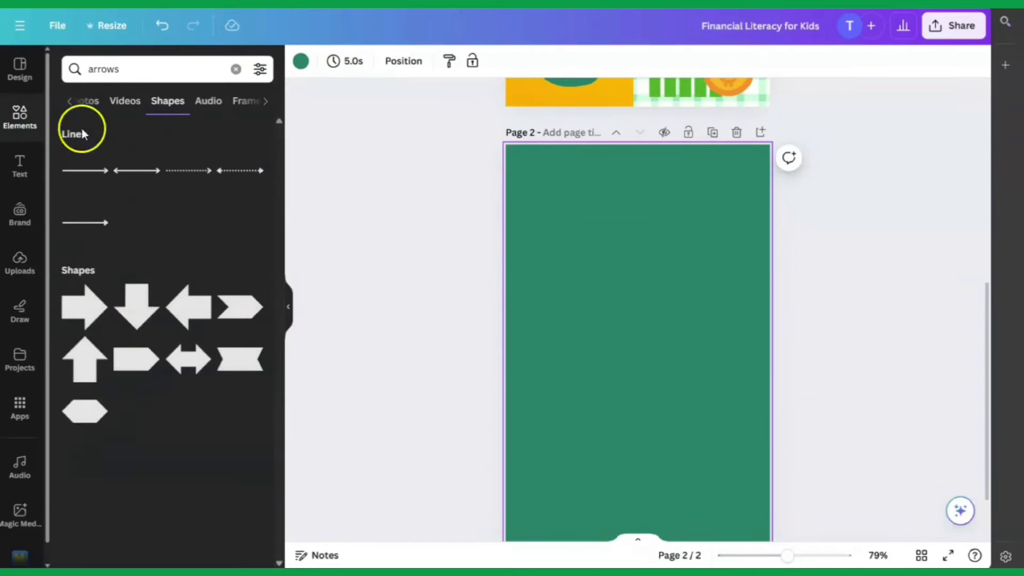
{"action": "left_click_drag", "start_coordinate": [231, 343], "coordinate": [606, 229]}
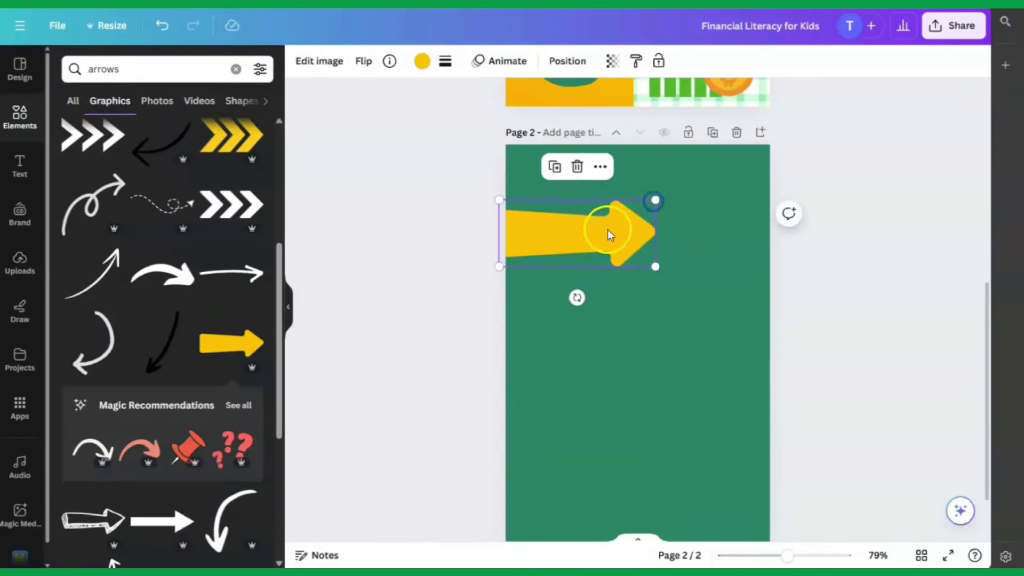
Add the subheading "Managing Your Money" and position it on the yellow arrow
{"action": "left_click", "coordinate": [19, 166]}
{"action": "left_click", "coordinate": [96, 215]}
{"action": "type", "text": "Managing Your Money"}
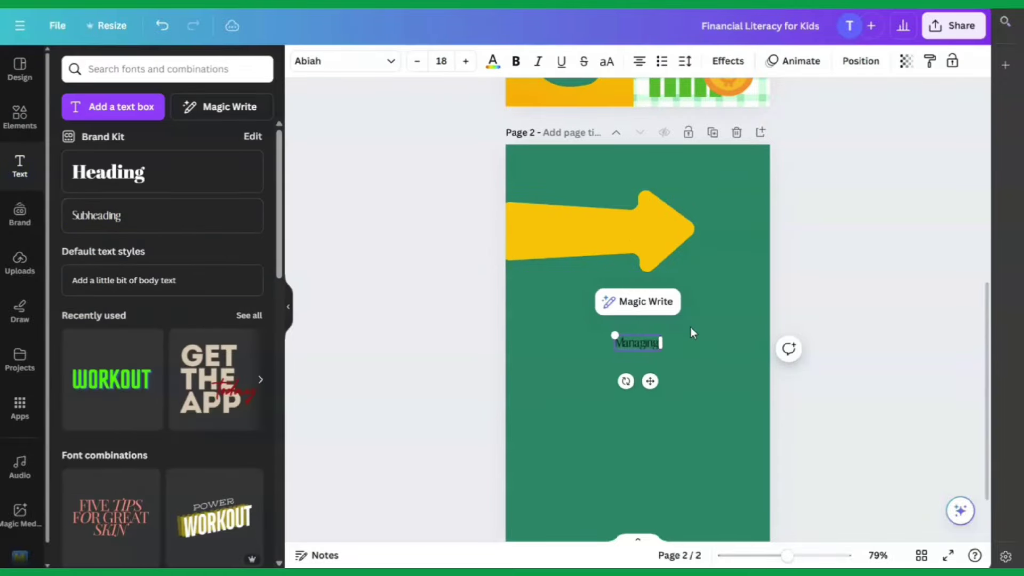
{"action": "left_click_drag", "start_coordinate": [649, 381], "coordinate": [599, 264]}
Color the arrow's text green and set its font to Lovelo
{"action": "left_click", "coordinate": [492, 61]}
{"action": "left_click", "coordinate": [146, 143]}
{"action": "left_click", "coordinate": [345, 62]}
{"action": "left_click", "coordinate": [96, 245]}
{"action": "left_click", "coordinate": [894, 306]}
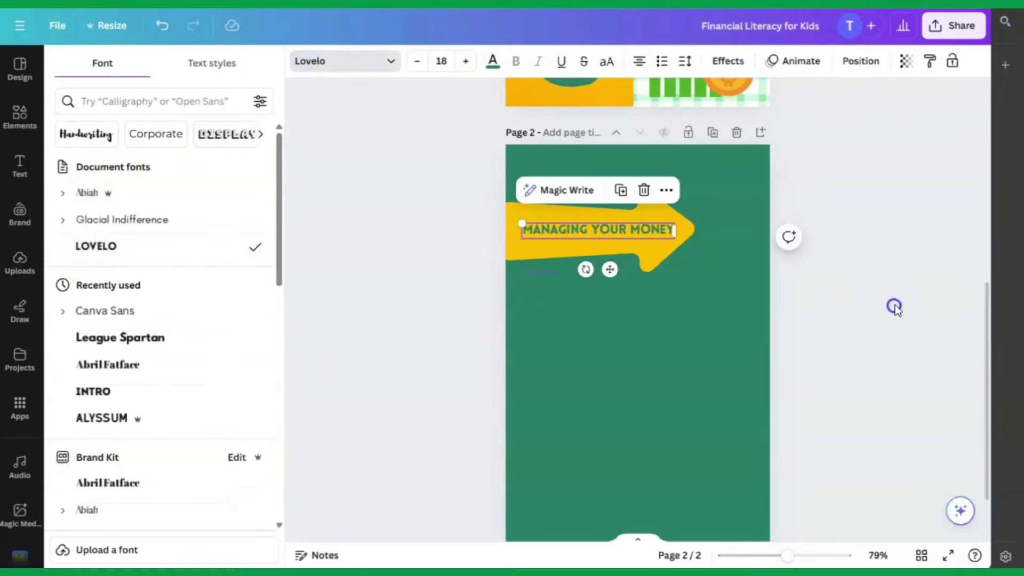
{"action": "scroll", "coordinate": [782, 372], "scroll_direction": "down", "scroll_amount": 1}
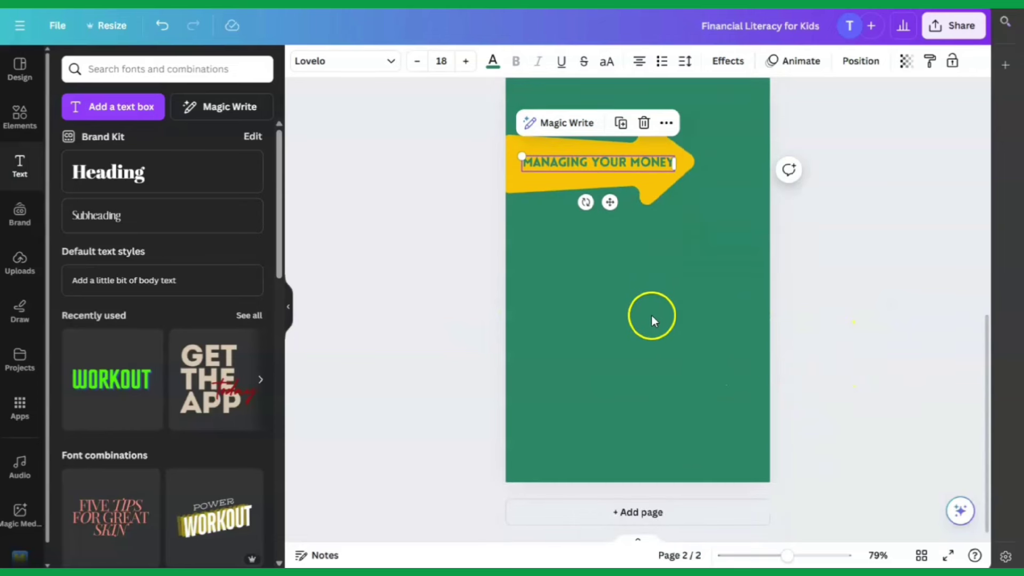
Search graphics for "white paper" and place the beige scalloped-edge paper below the arrow on page 2
{"action": "left_click", "coordinate": [590, 283]}
{"action": "left_click", "coordinate": [20, 114]}
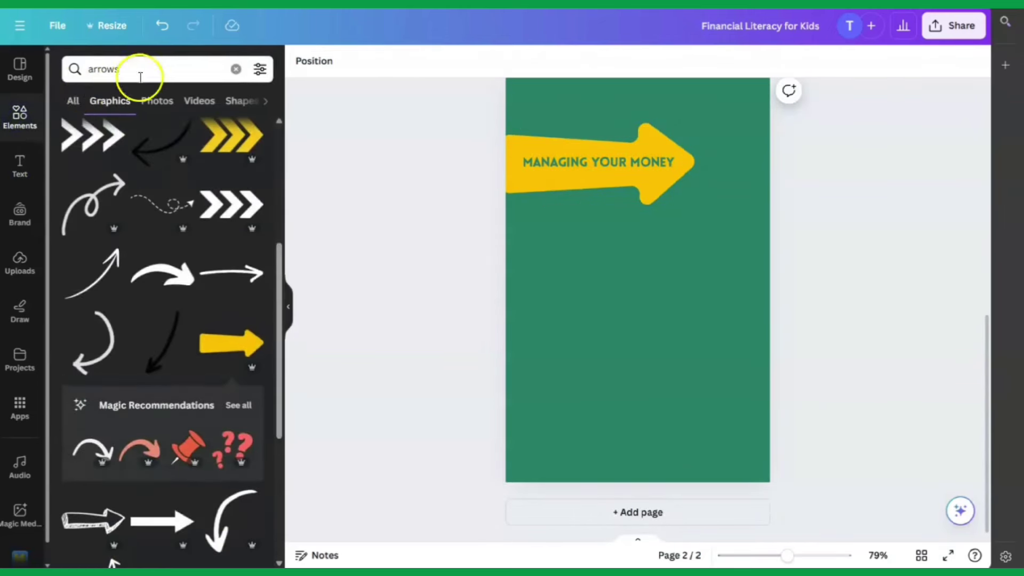
{"action": "left_click", "coordinate": [64, 69]}
{"action": "type", "text": "white paper"}
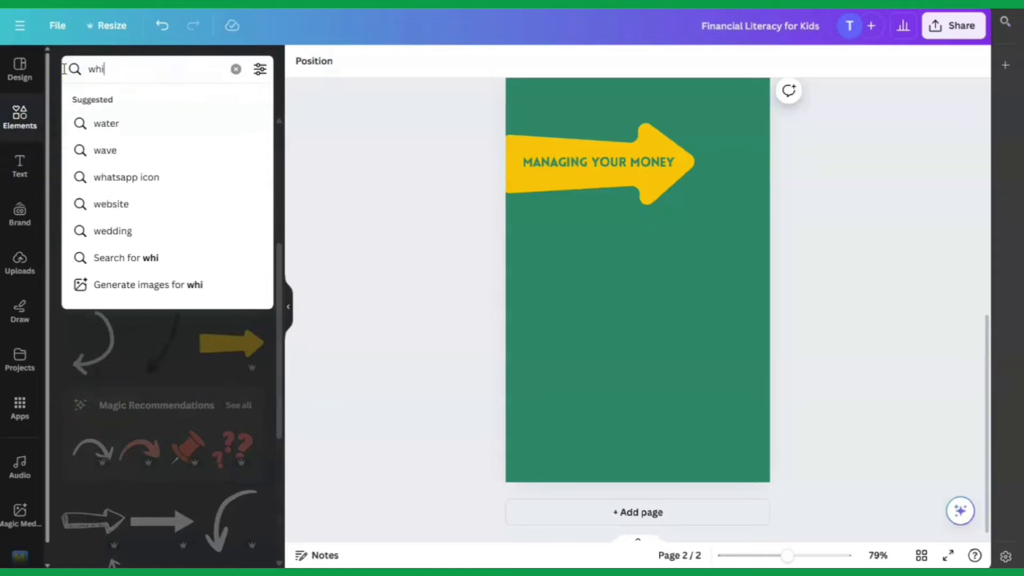
{"action": "key", "text": "Return"}
{"action": "scroll", "coordinate": [176, 338], "scroll_direction": "down", "scroll_amount": 5}
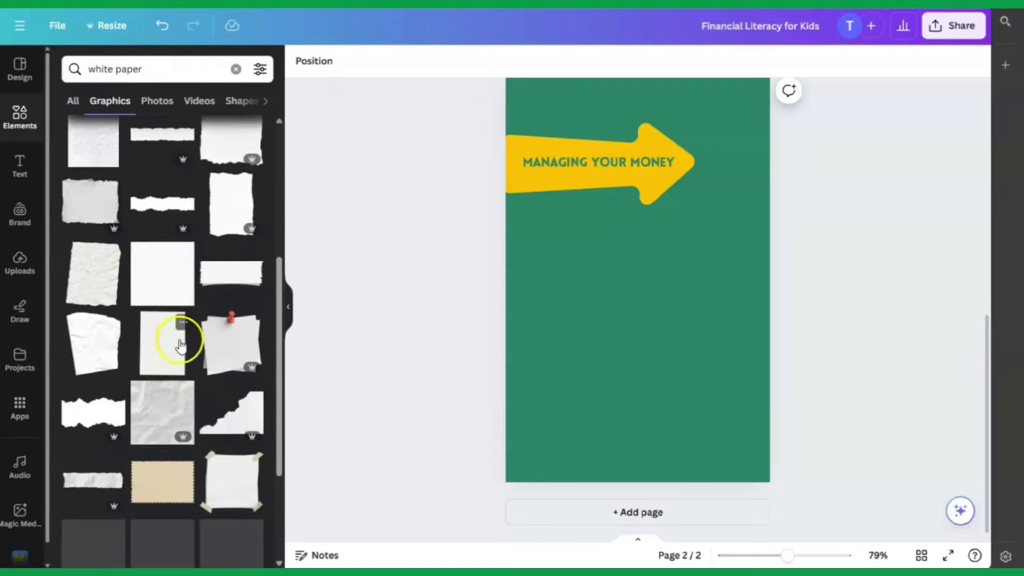
{"action": "left_click", "coordinate": [230, 214]}
{"action": "left_click_drag", "start_coordinate": [162, 213], "coordinate": [691, 315]}
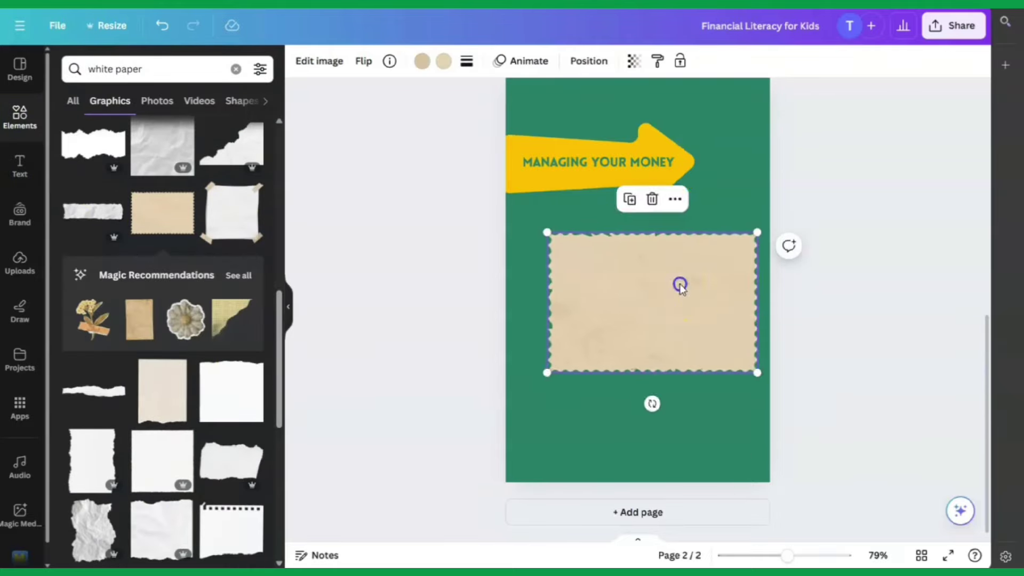
Recolor the scalloped paper graphic white and center it horizontally on the page
{"action": "left_click", "coordinate": [422, 61]}
{"action": "left_click", "coordinate": [105, 257]}
{"action": "left_click", "coordinate": [751, 301]}
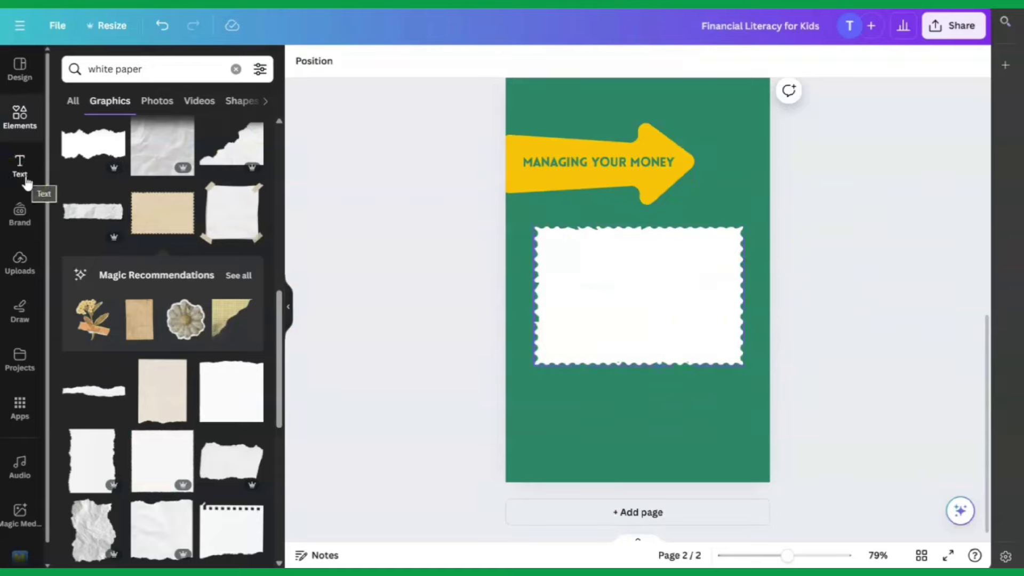
Place the recently used gold coin stacks in page 2's lower left corner and shift the white paper up above them
{"action": "left_click", "coordinate": [19, 118]}
{"action": "left_click", "coordinate": [93, 261]}
{"action": "left_click_drag", "start_coordinate": [571, 410], "coordinate": [697, 356]}
{"action": "left_click", "coordinate": [670, 237]}
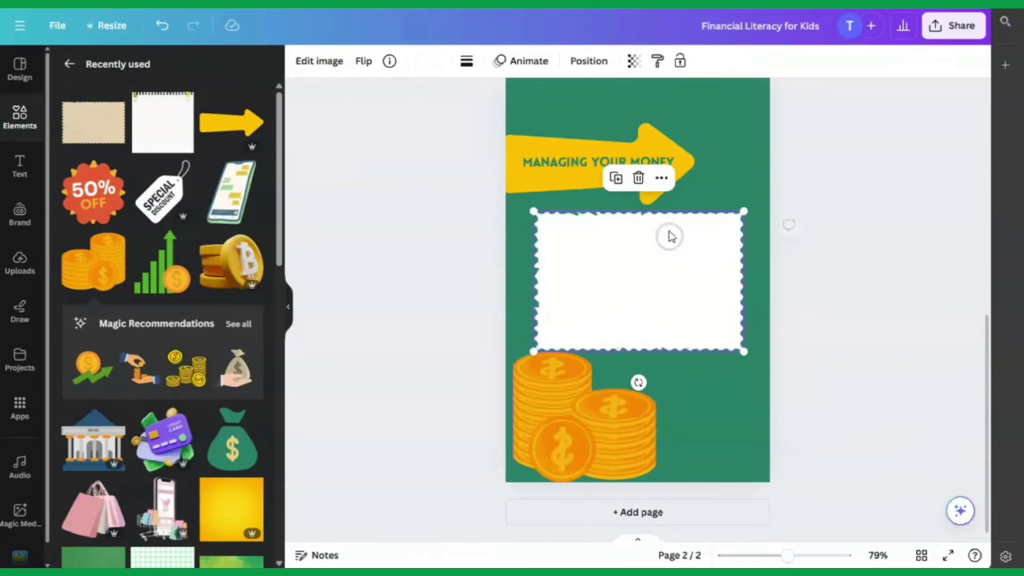
{"action": "left_click", "coordinate": [504, 273]}
Add body text reading "This book will teach your child how to manage their money and how to understand budgeting amonf other things."
{"action": "left_click", "coordinate": [19, 168]}
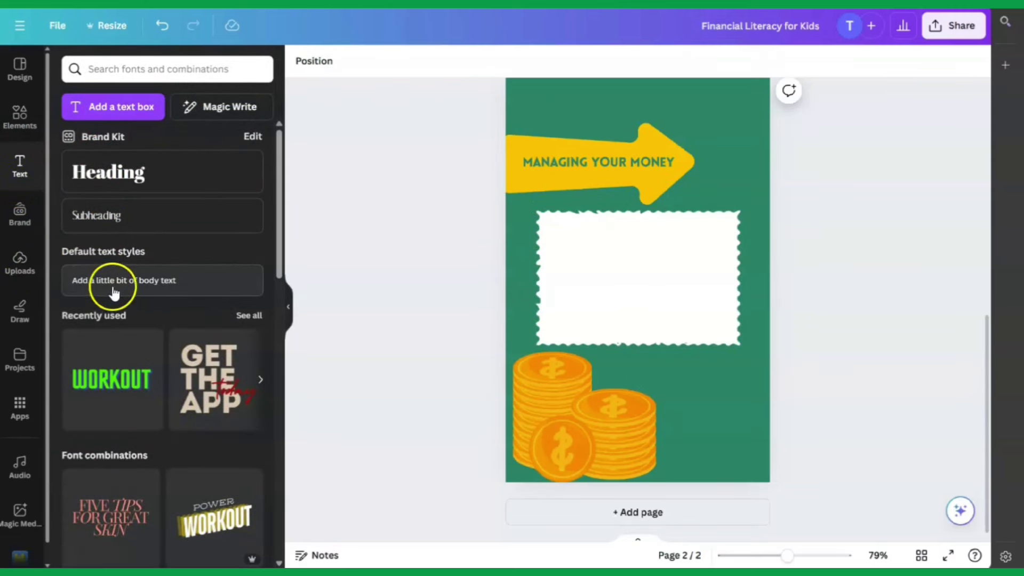
{"action": "left_click", "coordinate": [172, 289]}
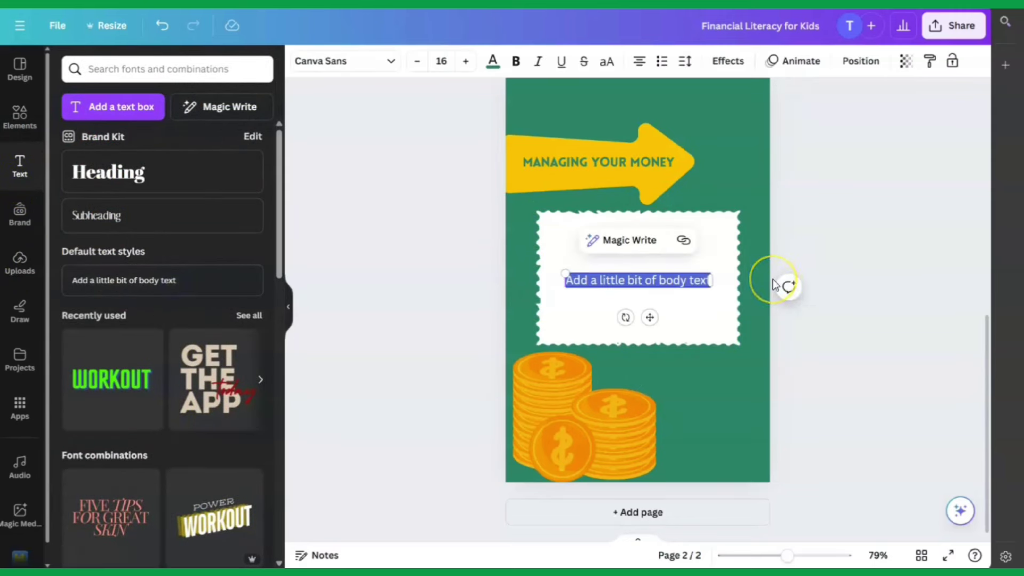
{"action": "type", "text": "This book will teach your child"}
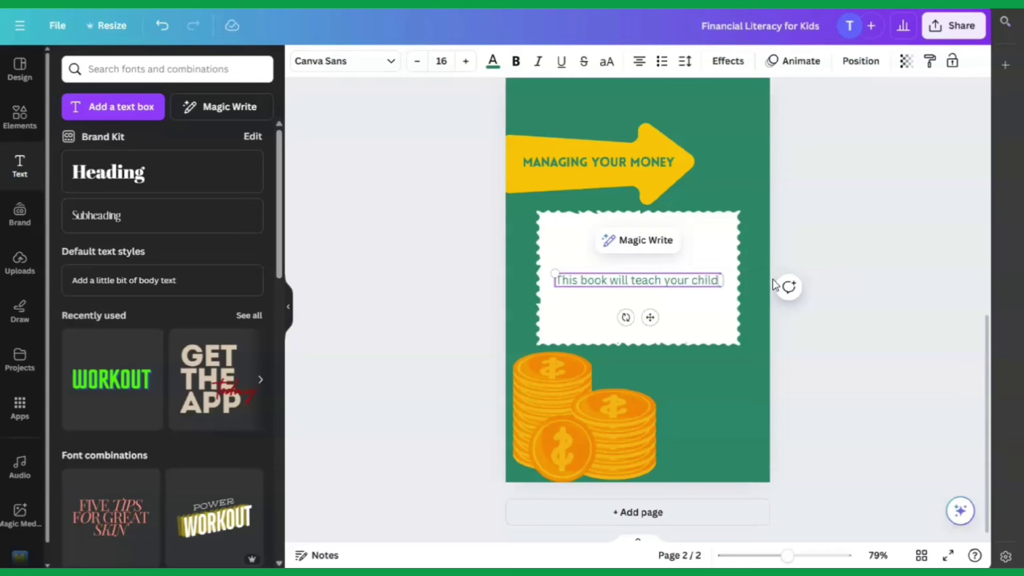
{"action": "type", "text": "w to m"}
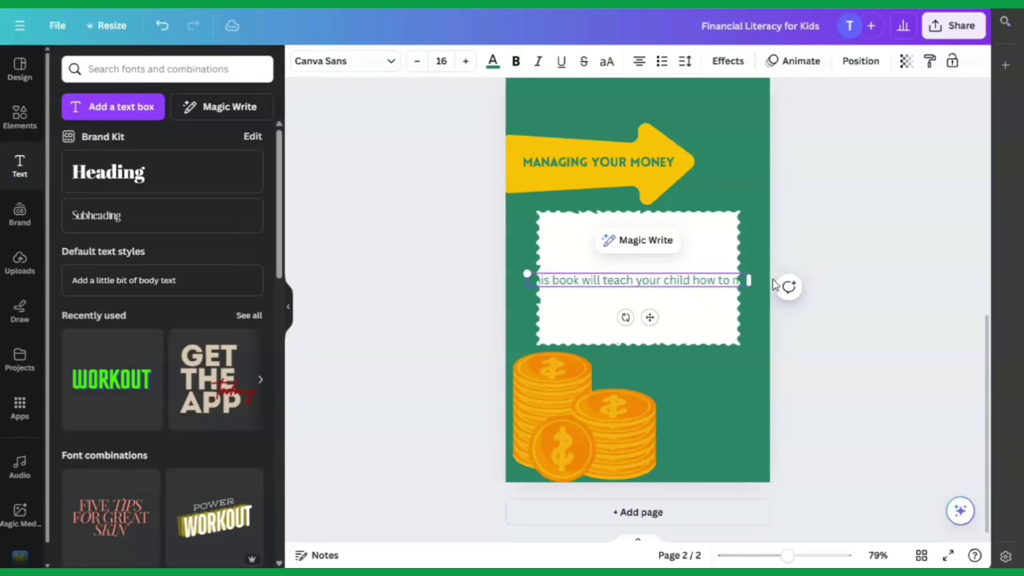
{"action": "type", "text": "anage their emotions"}
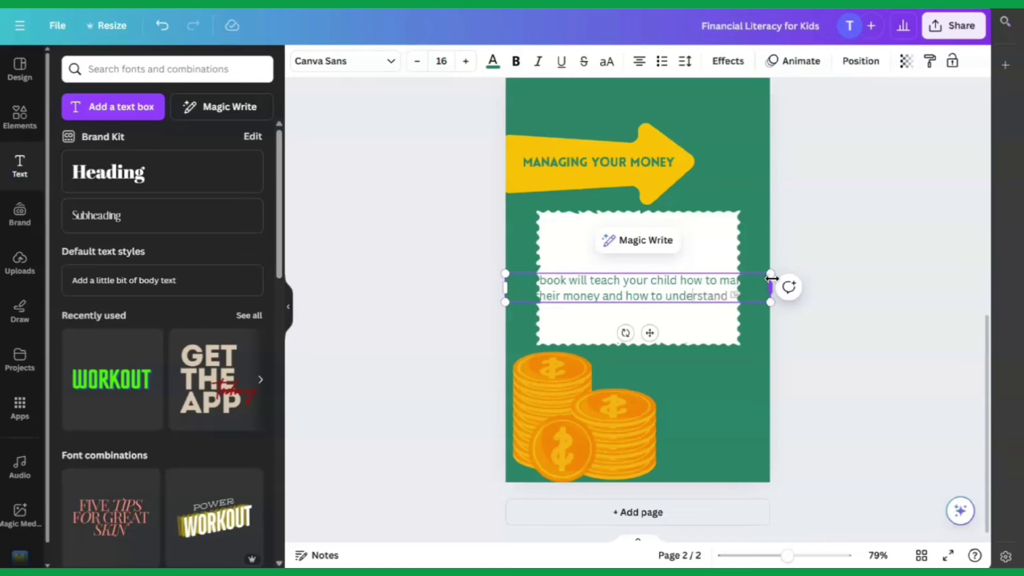
{"action": "type", "text": "to"}
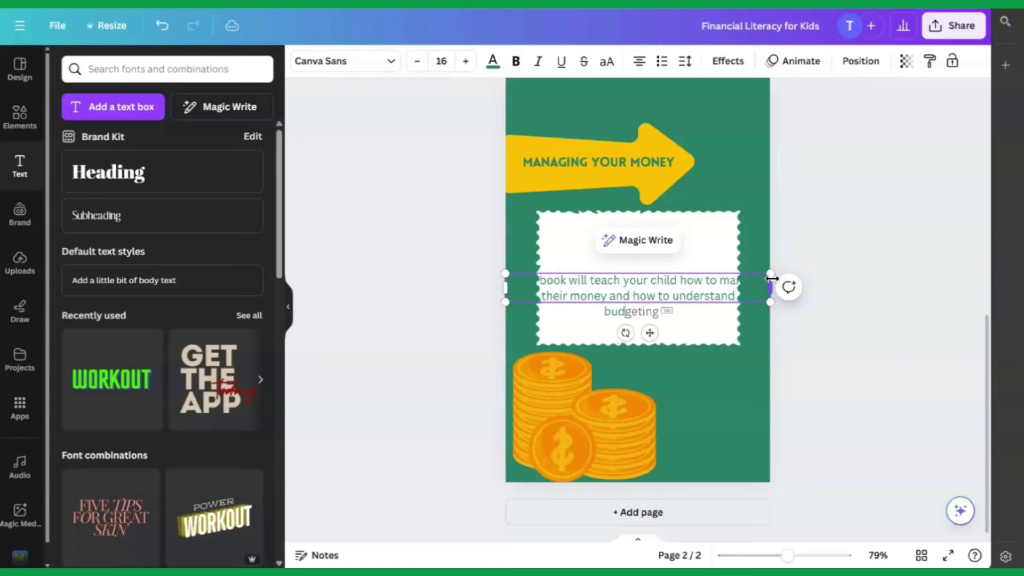
{"action": "type", "text": " ma mon"}
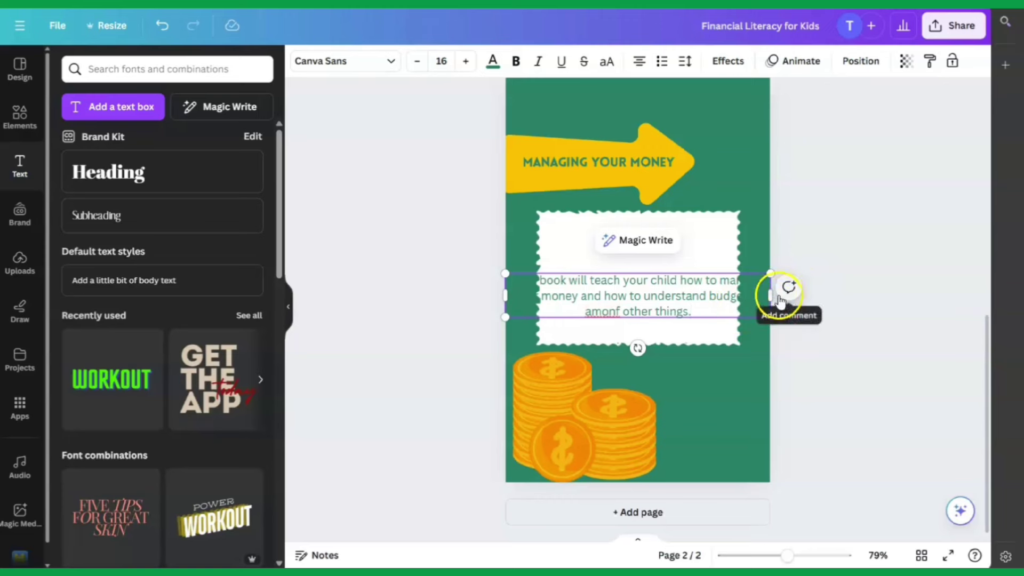
Narrow the body text box, undo the accidental paper move, and center the text on the white paper
{"action": "left_click_drag", "start_coordinate": [769, 295], "coordinate": [638, 301]}
{"action": "mouse_move", "coordinate": [700, 318]}
{"action": "left_mouse_down"}
{"action": "mouse_move", "coordinate": [730, 299]}
{"action": "mouse_move", "coordinate": [717, 314]}
{"action": "left_mouse_up"}
{"action": "left_click", "coordinate": [161, 27]}
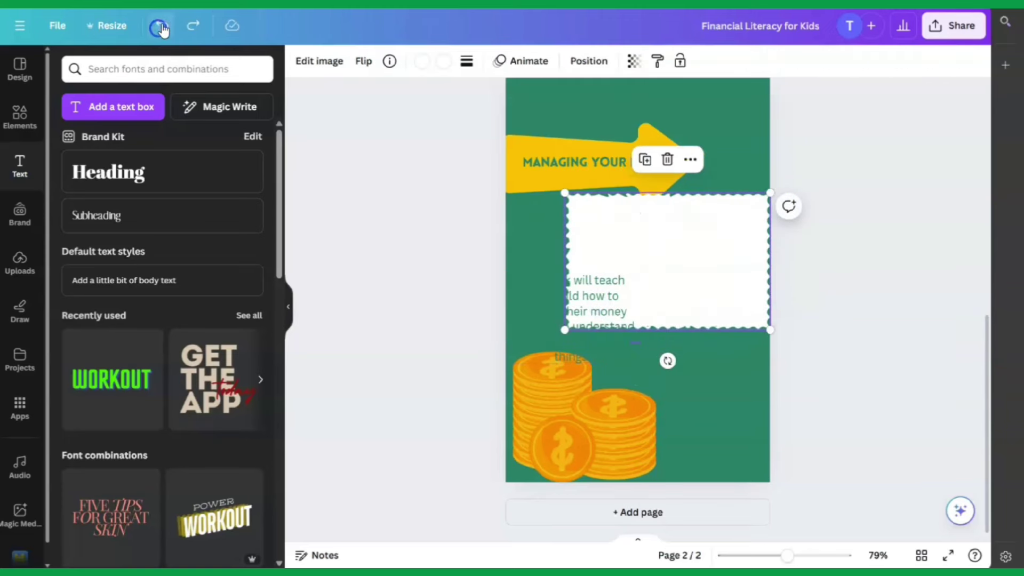
{"action": "left_click", "coordinate": [153, 25]}
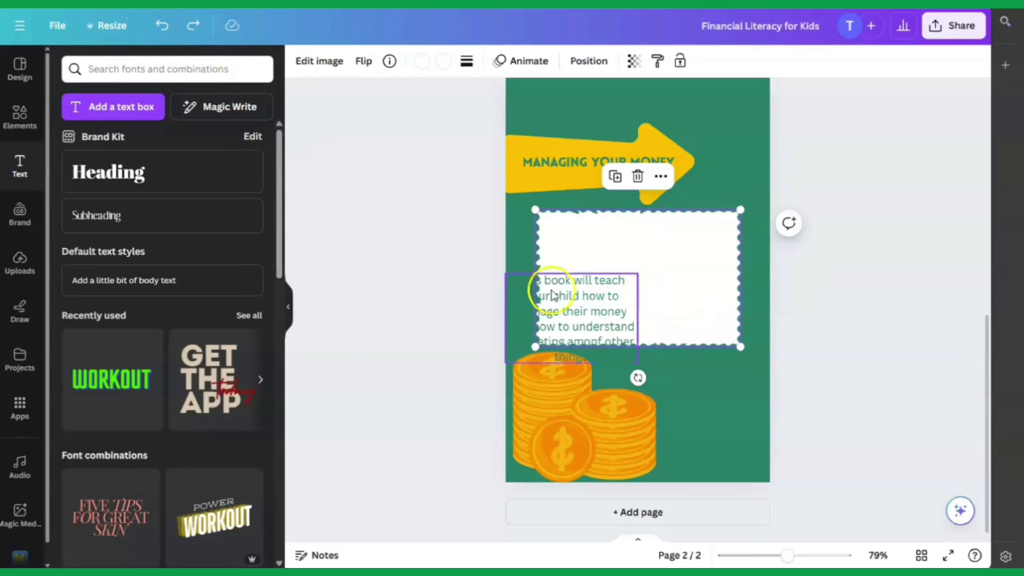
{"action": "left_click", "coordinate": [590, 293]}
{"action": "left_click_drag", "start_coordinate": [590, 293], "coordinate": [655, 247]}
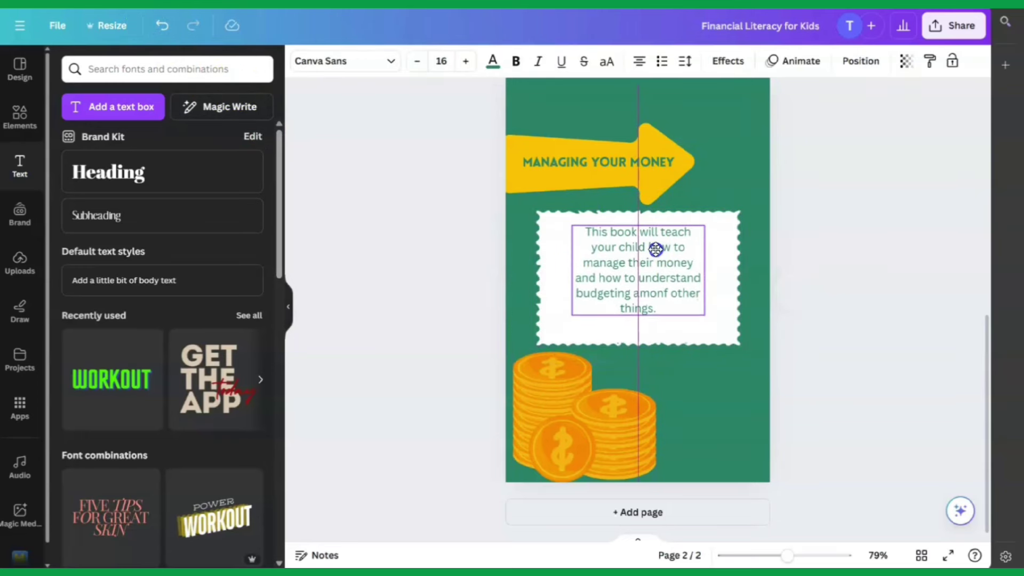
Extend the body text with Magic Write's Continue writing option
{"action": "left_click", "coordinate": [668, 274]}
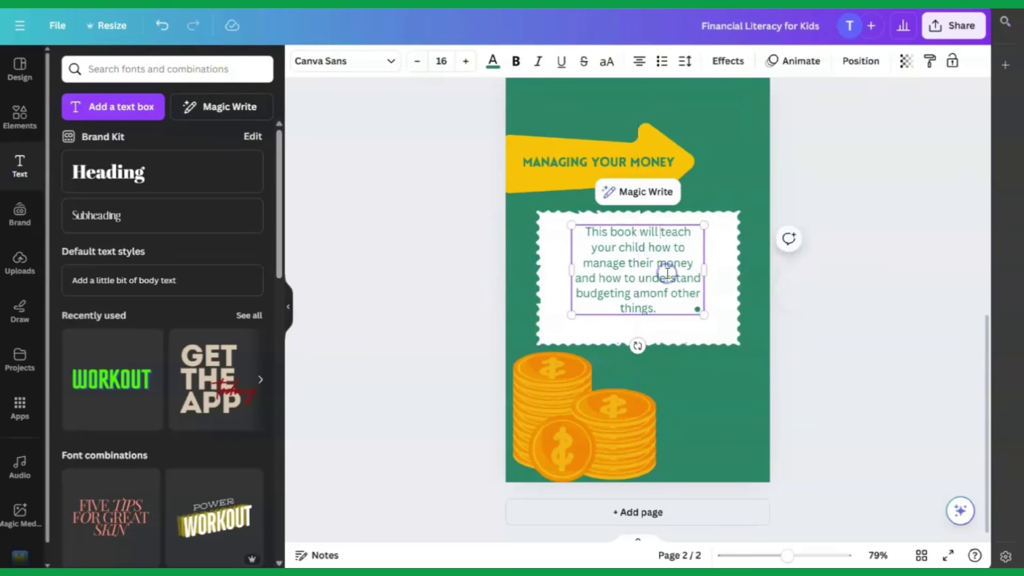
{"action": "left_click", "coordinate": [641, 194]}
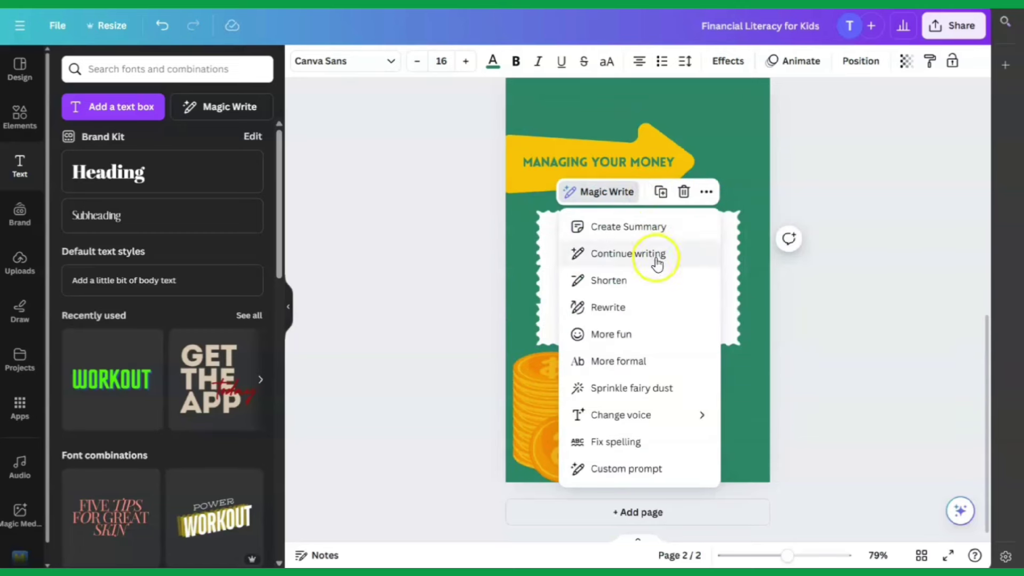
{"action": "left_click", "coordinate": [618, 254]}
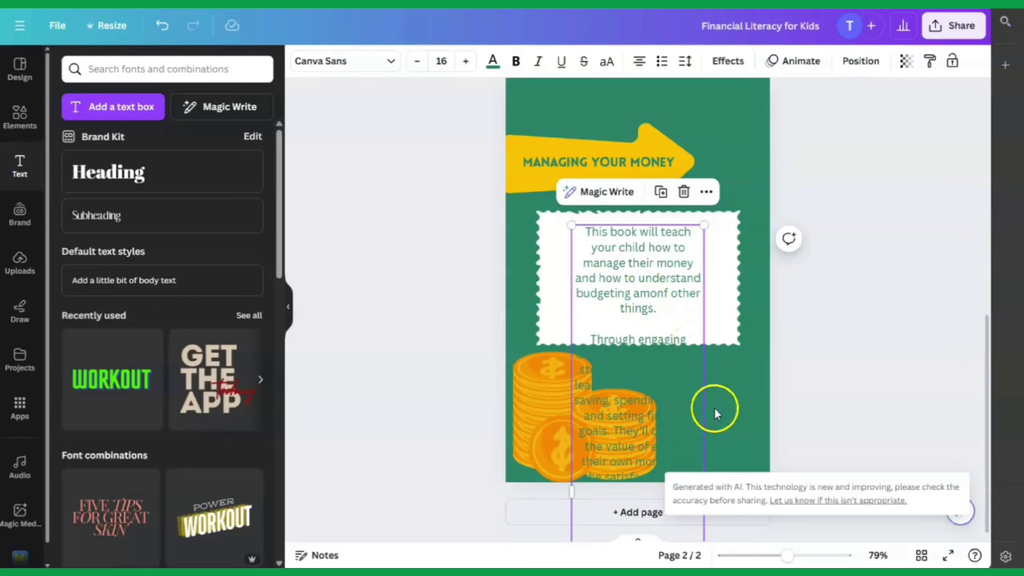
Widen the generated text box, shrink its text to about size 7.5, and fit it inside the white paper
{"action": "left_click_drag", "start_coordinate": [666, 362], "coordinate": [661, 298]}
{"action": "left_click_drag", "start_coordinate": [704, 418], "coordinate": [914, 369]}
{"action": "left_click_drag", "start_coordinate": [917, 150], "coordinate": [722, 235]}
{"action": "left_click_drag", "start_coordinate": [659, 274], "coordinate": [647, 275]}
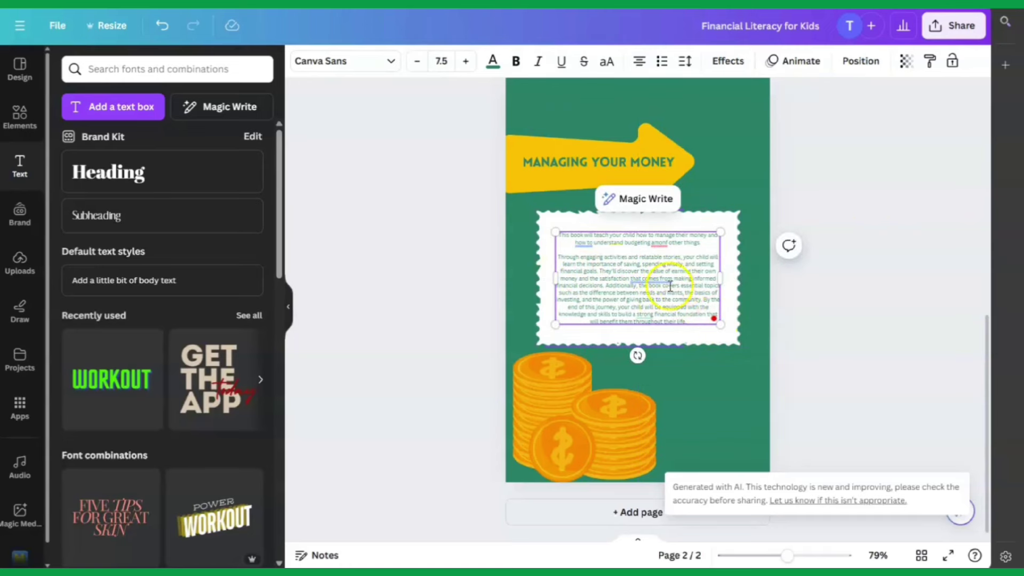
Check the generated paragraphs up close, then enlarge the text block slightly and recenter it on the white paper
{"action": "left_click_drag", "start_coordinate": [777, 554], "coordinate": [811, 555]}
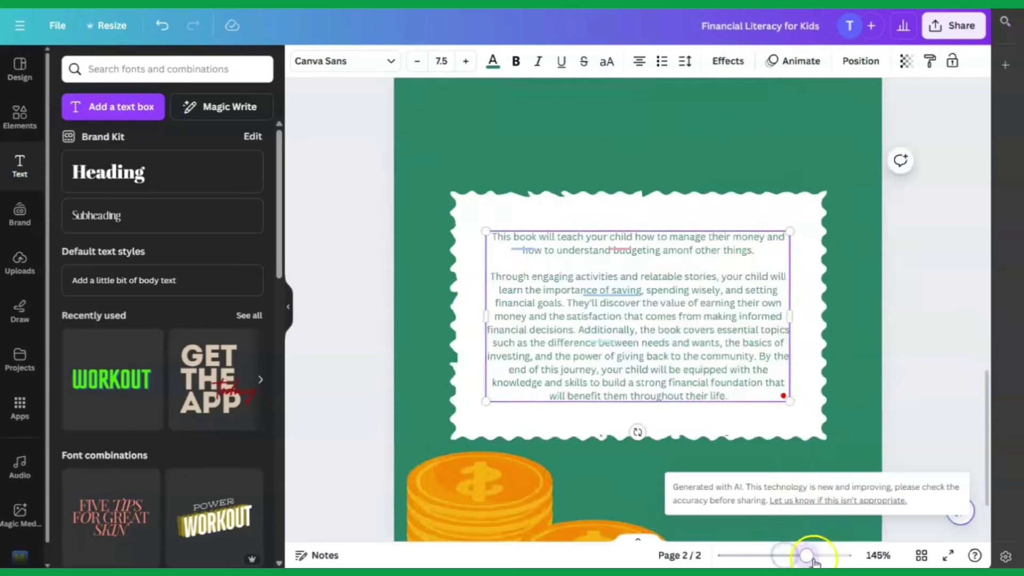
{"action": "left_click", "coordinate": [886, 333]}
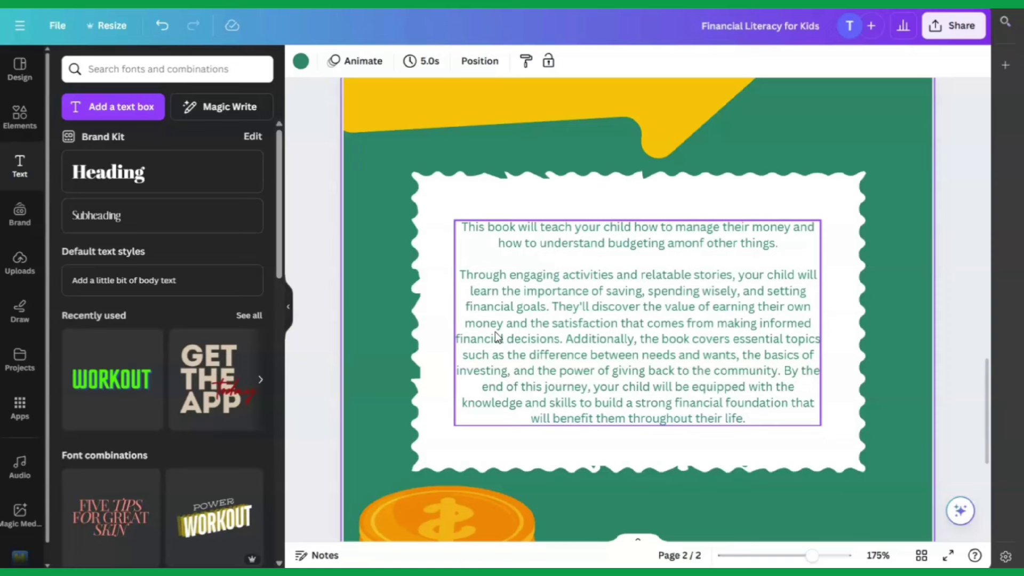
{"action": "left_click", "coordinate": [837, 318]}
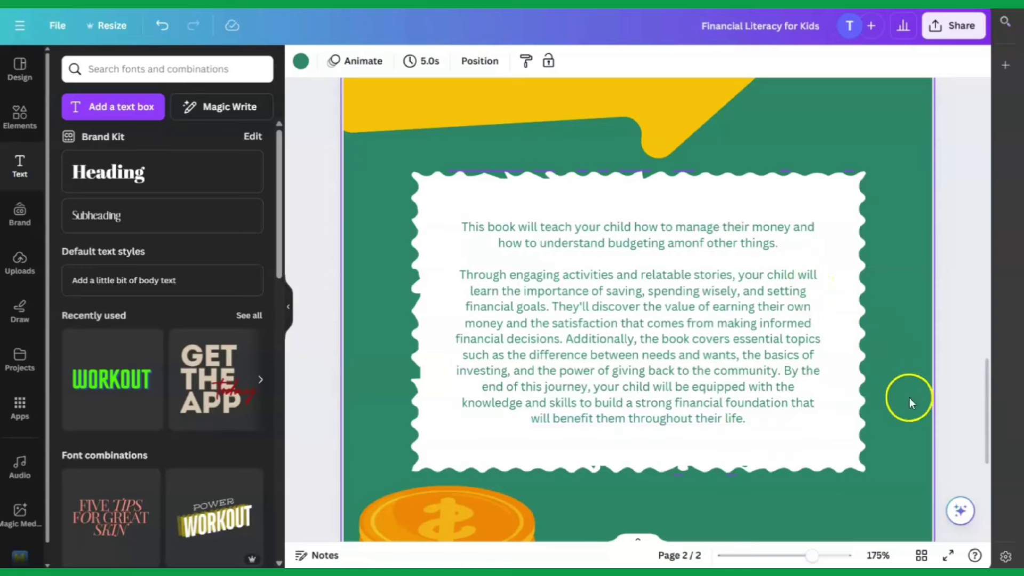
{"action": "left_click", "coordinate": [663, 347]}
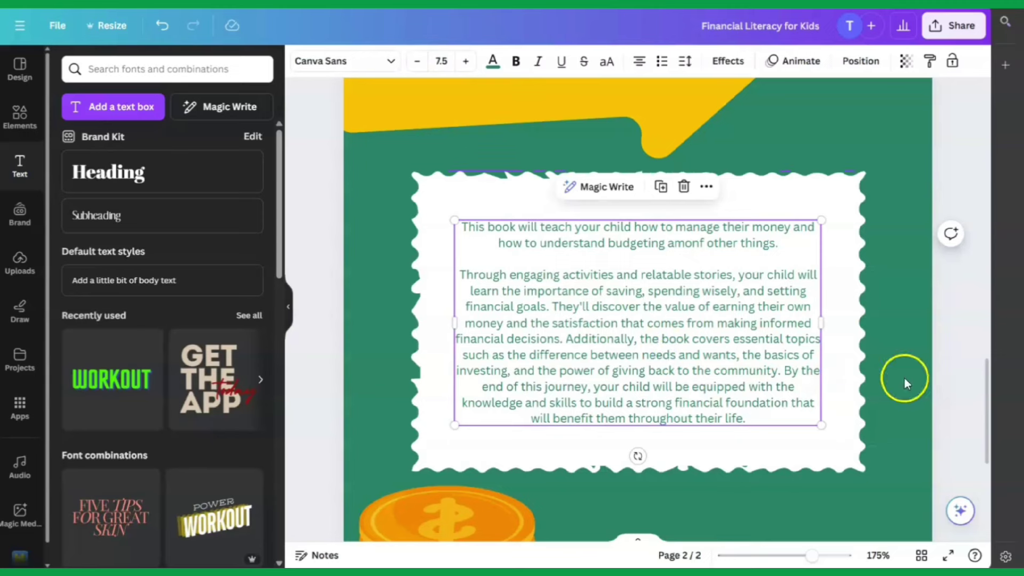
{"action": "left_click_drag", "start_coordinate": [810, 555], "coordinate": [793, 555]}
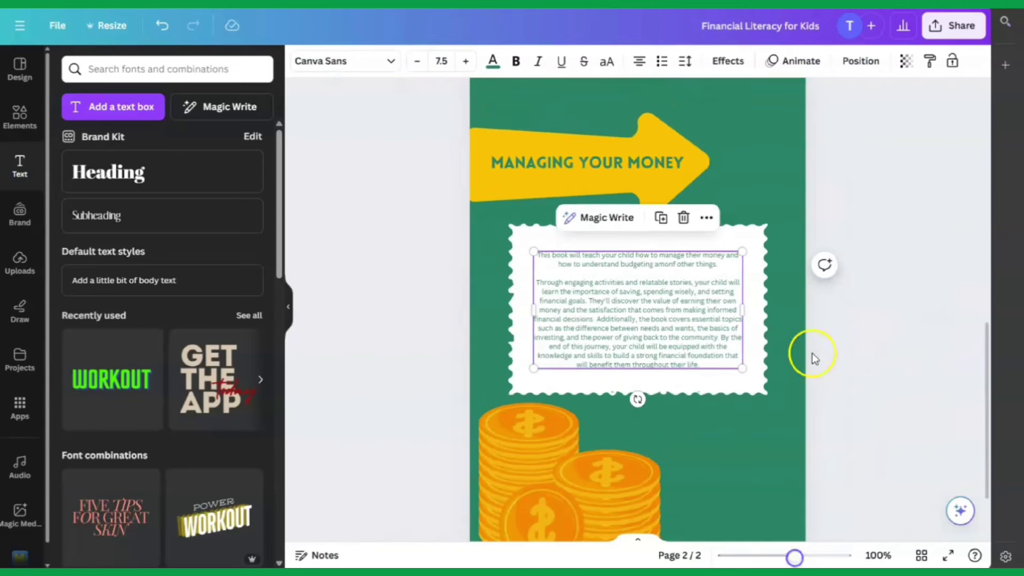
{"action": "left_click", "coordinate": [814, 353]}
{"action": "left_click", "coordinate": [680, 309]}
{"action": "left_click_drag", "start_coordinate": [678, 304], "coordinate": [670, 292]}
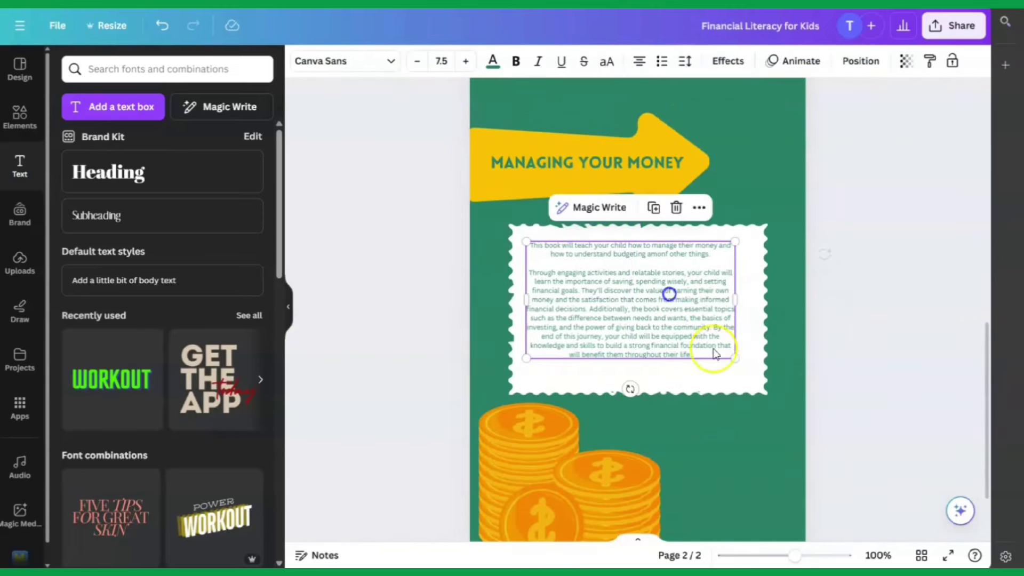
{"action": "left_click_drag", "start_coordinate": [733, 356], "coordinate": [756, 373]}
{"action": "left_click_drag", "start_coordinate": [663, 281], "coordinate": [657, 288]}
{"action": "left_click", "coordinate": [837, 383]}
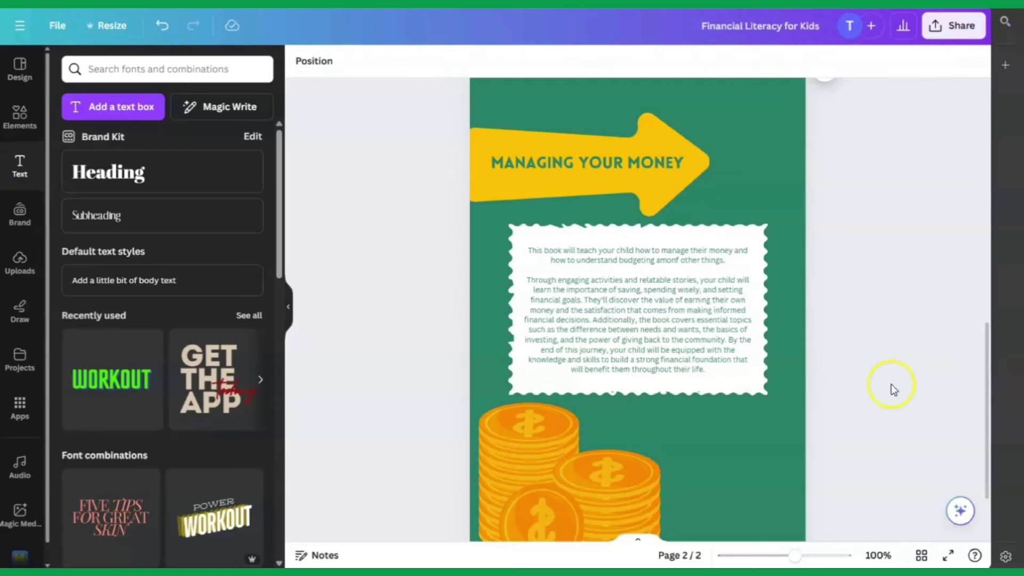
Add a blank third page from the page overview and open it for editing
{"action": "left_click_drag", "start_coordinate": [794, 555], "coordinate": [789, 556]}
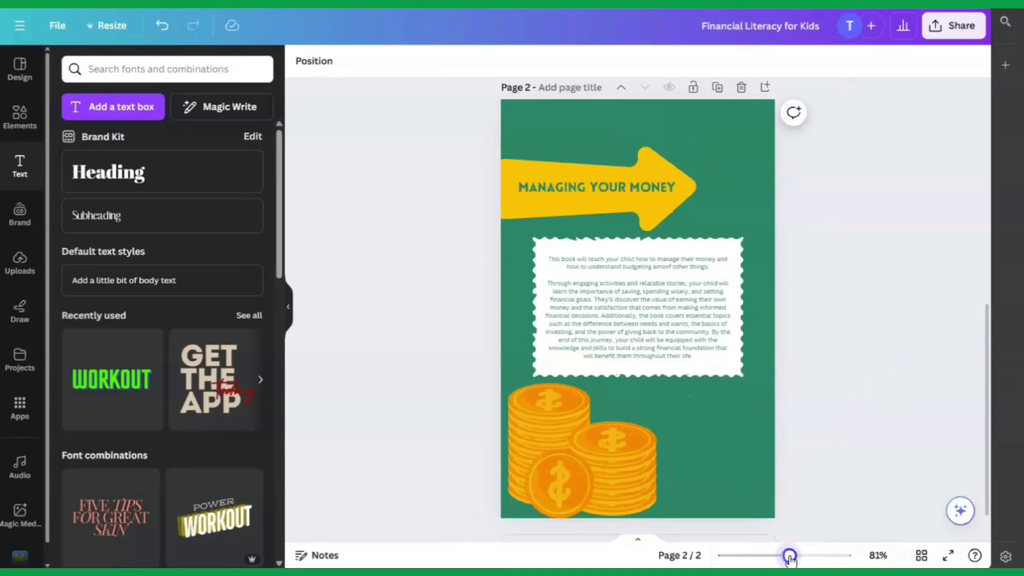
{"action": "left_click", "coordinate": [922, 556]}
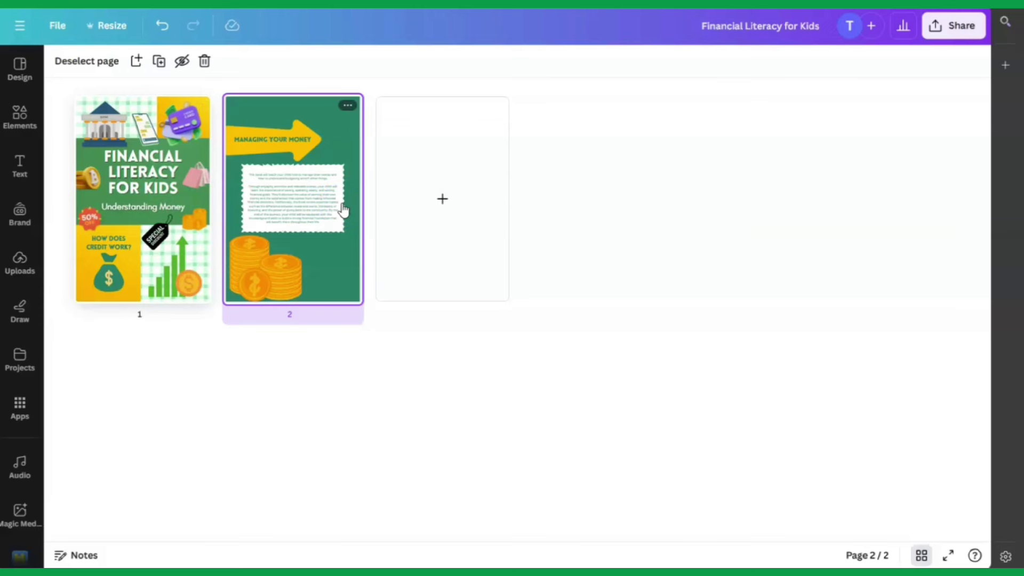
{"action": "key", "text": "ctrl+Return"}
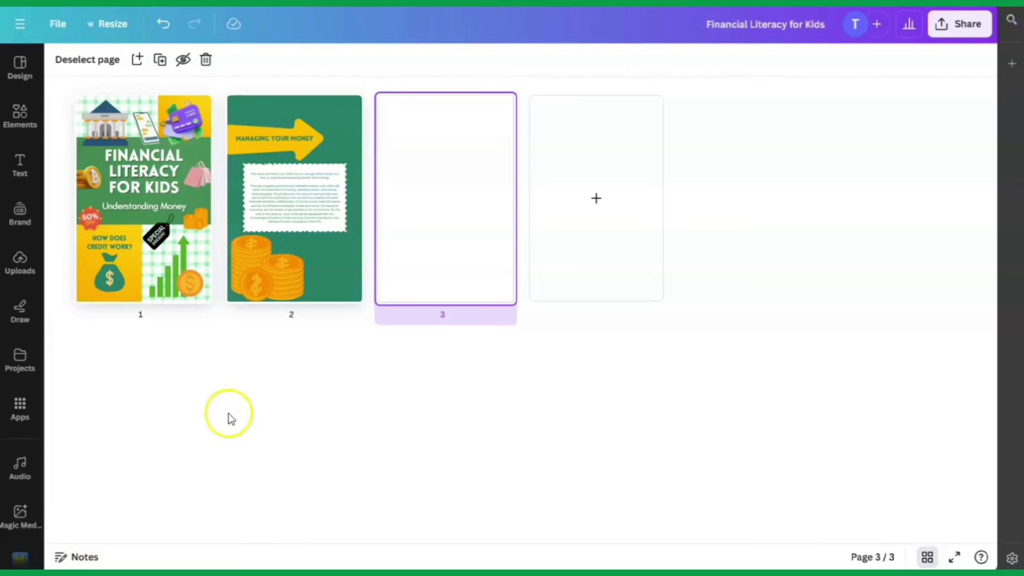
{"action": "double_click", "coordinate": [462, 220]}
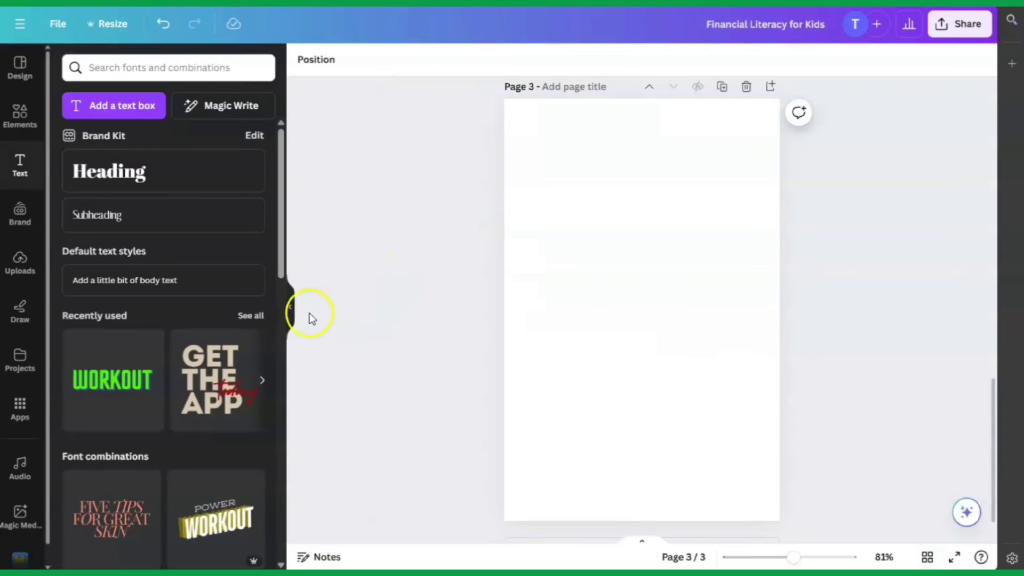
Add a rectangle to page 3 and shape it into a full-width banner about 5.2 by 0.9 across the top of the page
{"action": "left_click", "coordinate": [289, 311]}
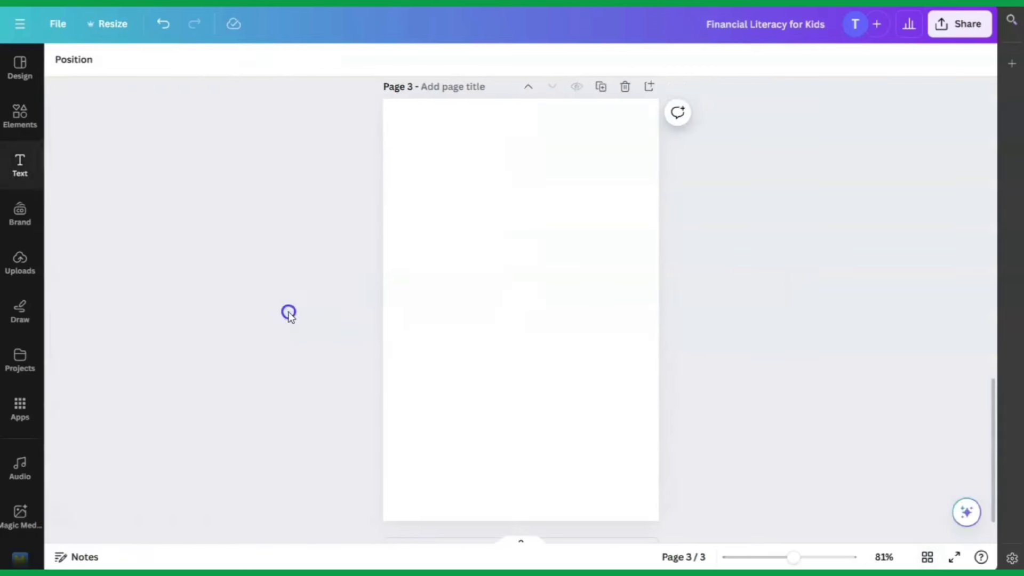
{"action": "left_click", "coordinate": [588, 228]}
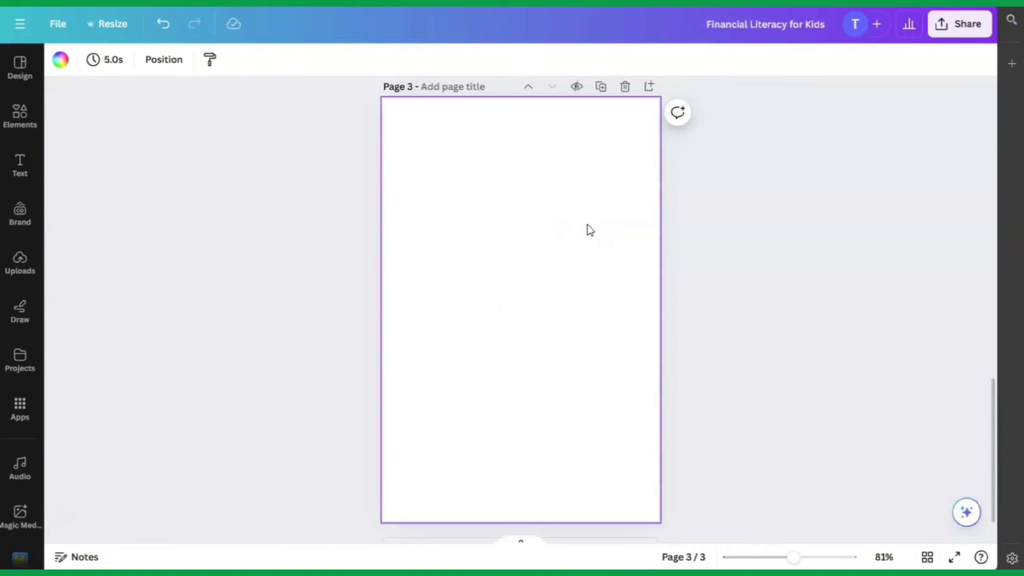
{"action": "left_click", "coordinate": [4, 112]}
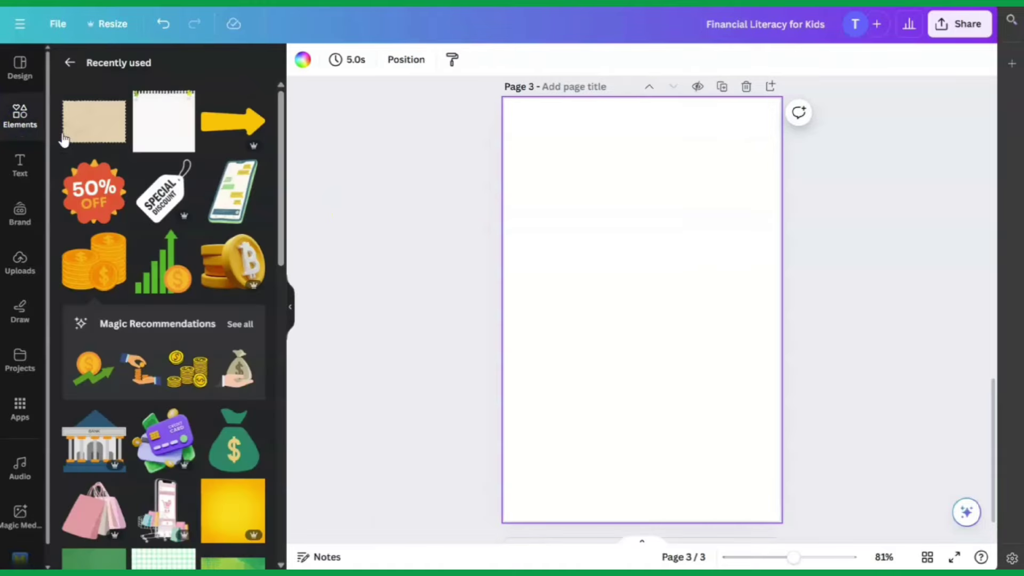
{"action": "left_click", "coordinate": [68, 62]}
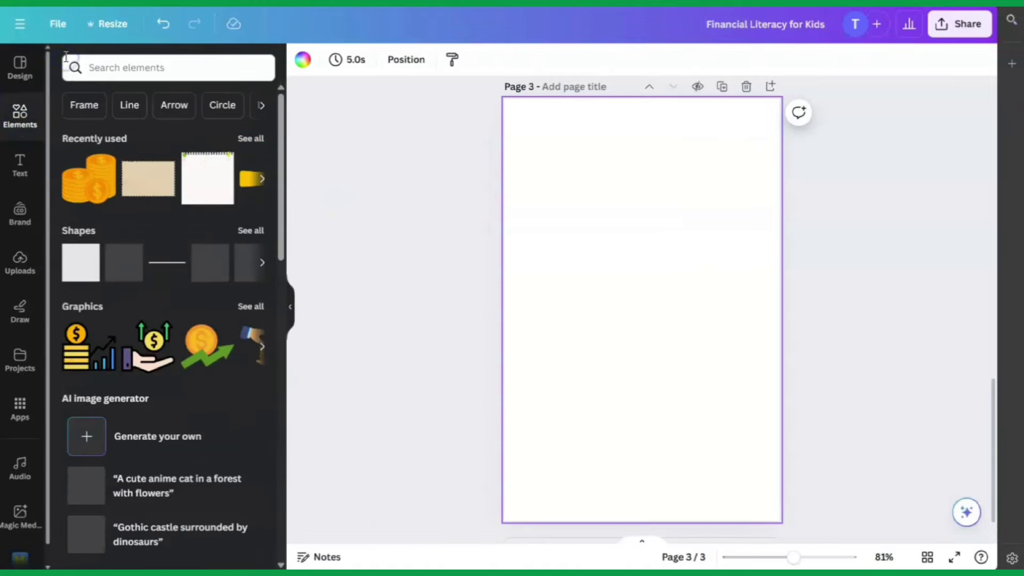
{"action": "left_click", "coordinate": [83, 68]}
{"action": "left_click", "coordinate": [118, 64]}
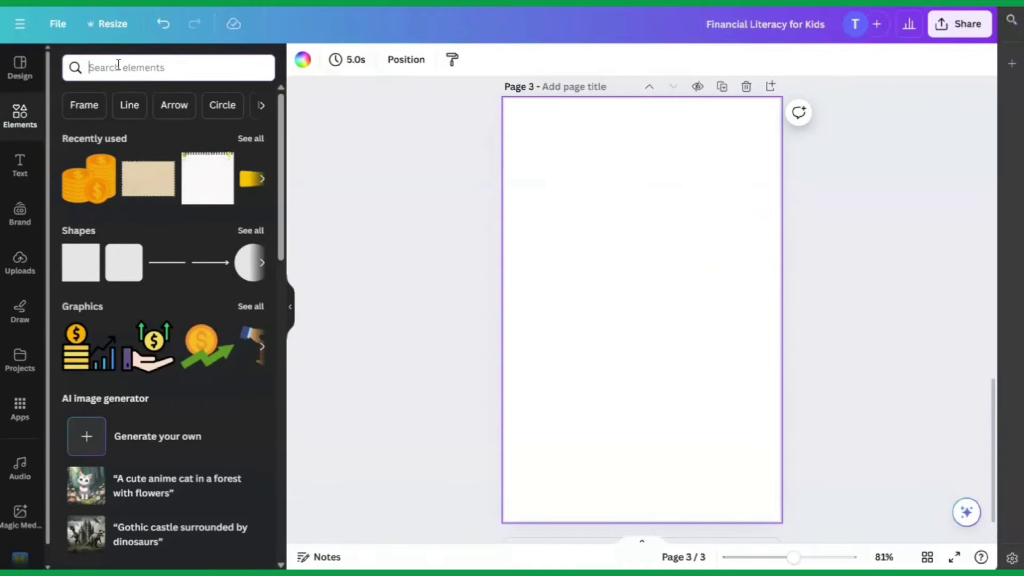
{"action": "type", "text": "re"}
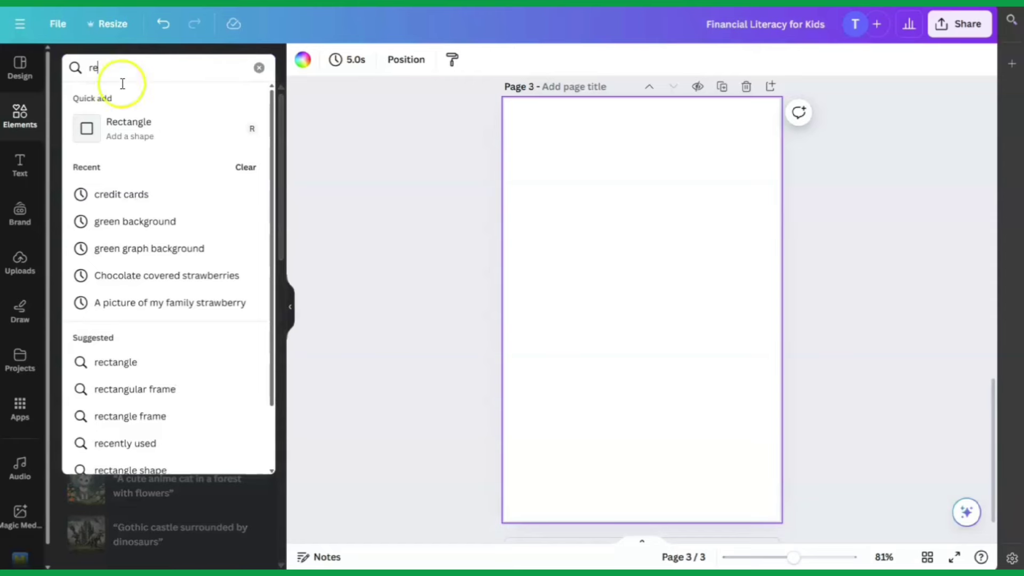
{"action": "left_click", "coordinate": [133, 141]}
{"action": "left_click_drag", "start_coordinate": [649, 302], "coordinate": [780, 147]}
{"action": "left_click_drag", "start_coordinate": [645, 183], "coordinate": [646, 145]}
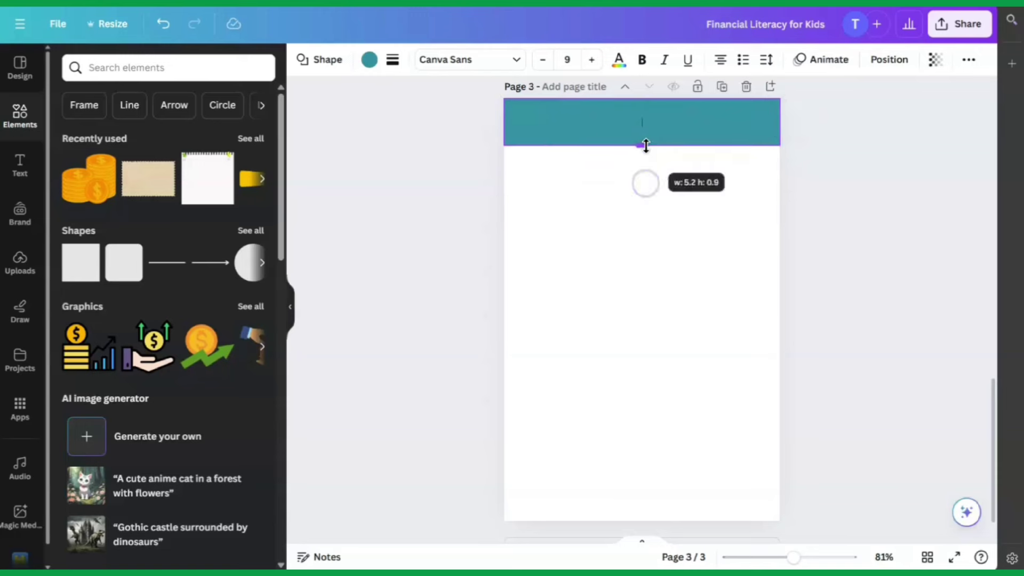
Recolor the banner rectangle light gray from the default solid colors
{"action": "left_click", "coordinate": [369, 60]}
{"action": "scroll", "coordinate": [101, 283], "scroll_direction": "down", "scroll_amount": 5}
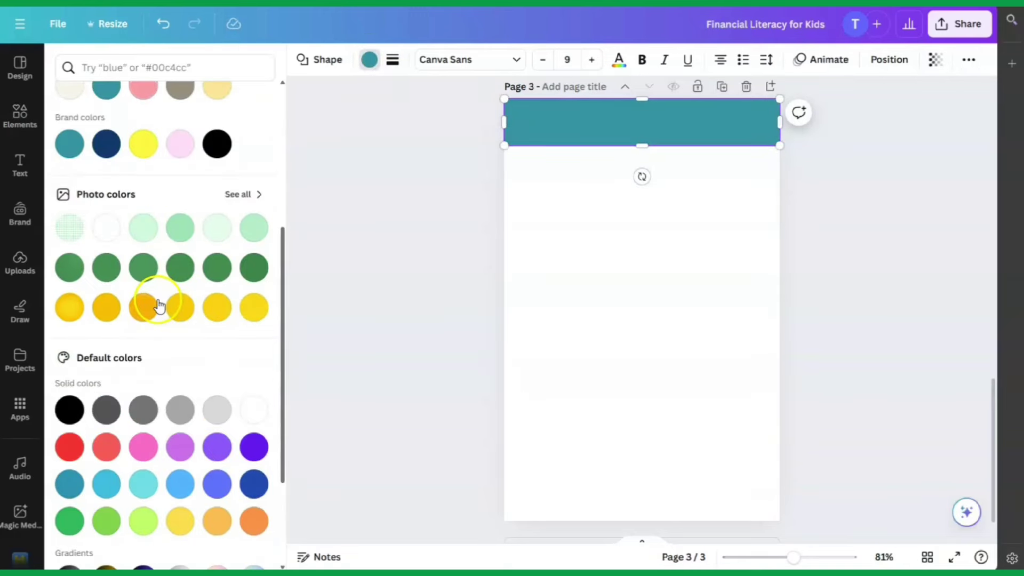
{"action": "scroll", "coordinate": [158, 305], "scroll_direction": "down", "scroll_amount": 3}
{"action": "left_click", "coordinate": [217, 274]}
{"action": "left_click", "coordinate": [683, 246]}
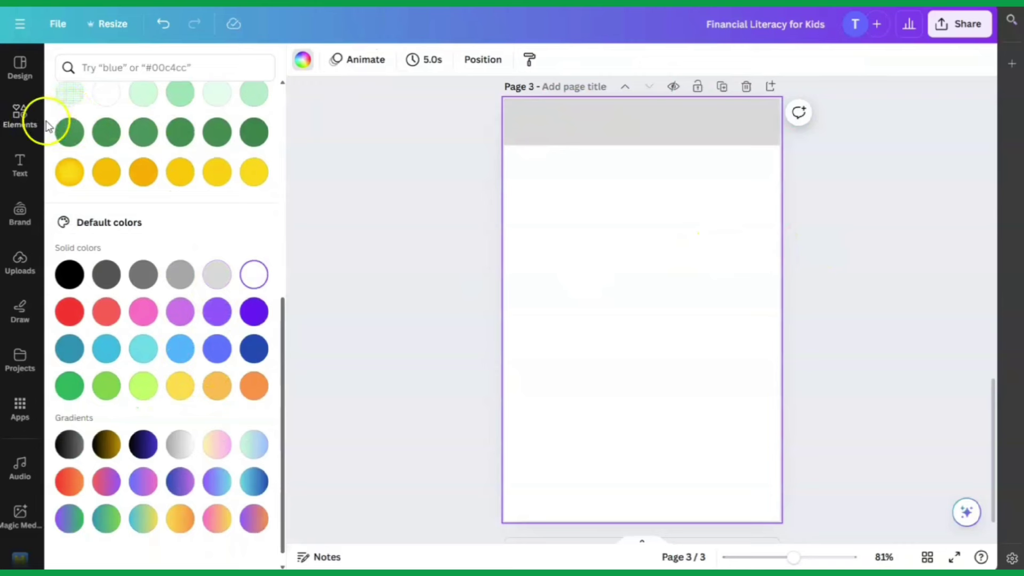
Search the elements for "black and white money" and show all matching graphics
{"action": "left_click", "coordinate": [20, 122]}
{"action": "left_click", "coordinate": [118, 66]}
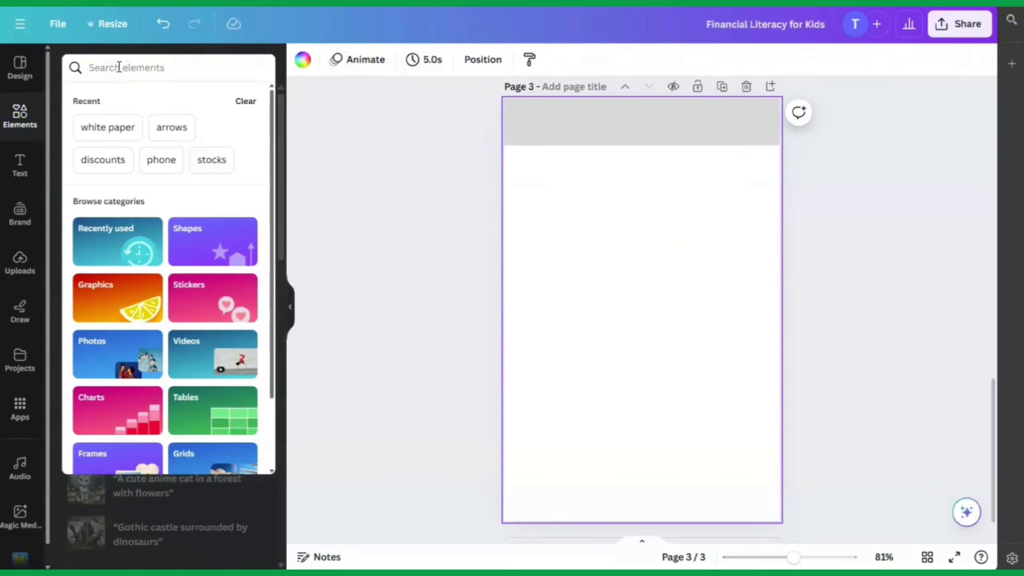
{"action": "type", "text": "money"}
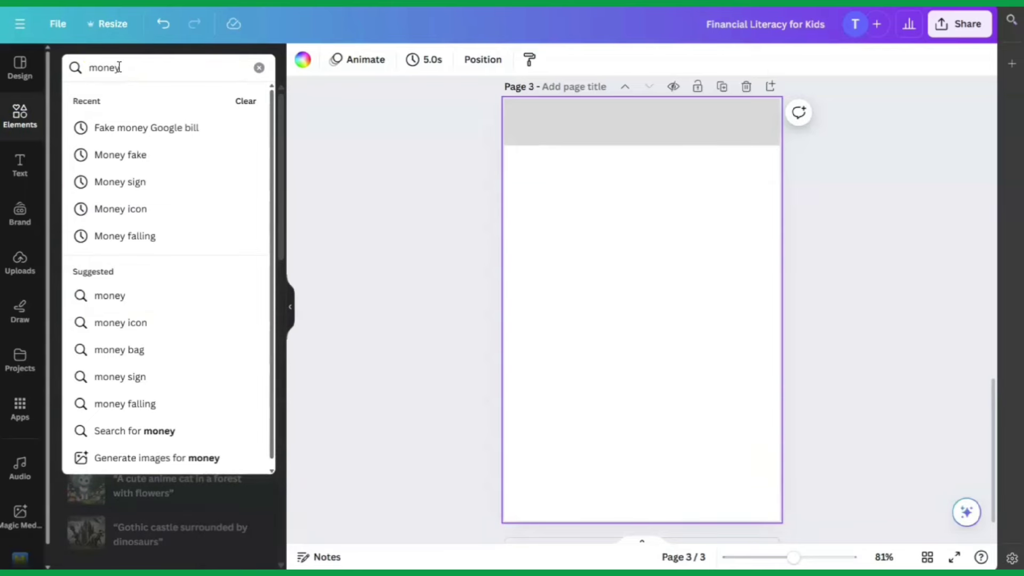
{"action": "key", "text": "BackSpace"}
{"action": "key", "text": "BackSpace"}
{"action": "key", "text": "BackSpace"}
{"action": "key", "text": "BackSpace"}
{"action": "key", "text": "BackSpace"}
{"action": "type", "text": "black"}
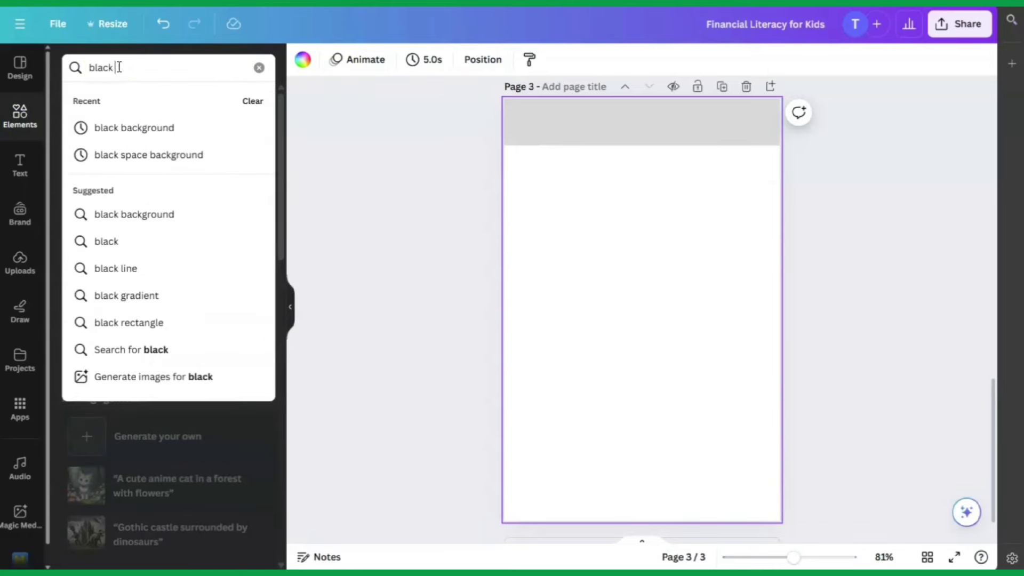
{"action": "type", "text": " and white money"}
{"action": "key", "text": "Return"}
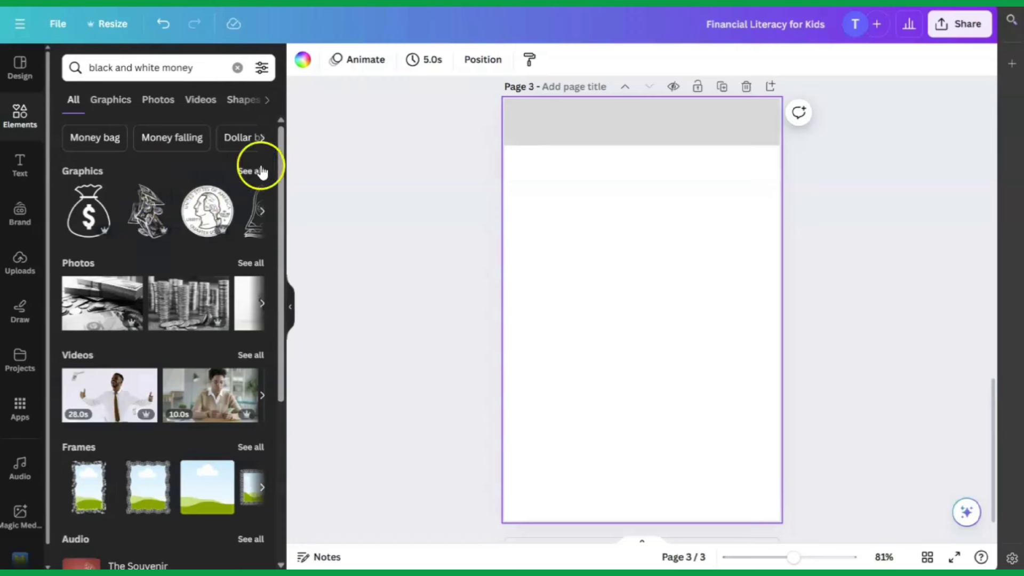
{"action": "left_click", "coordinate": [260, 171]}
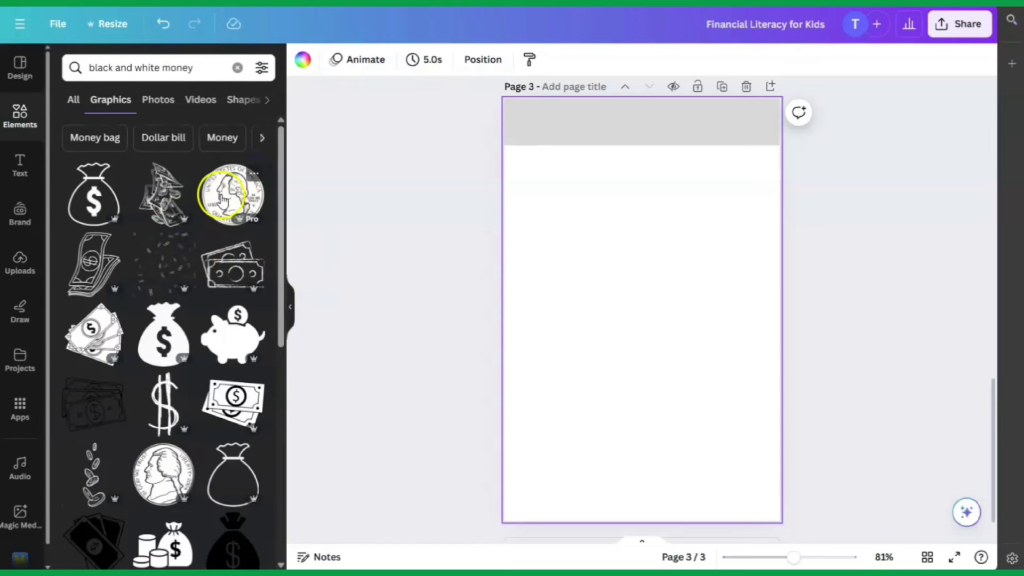
Add the black-and-white quarter coin graphic, shrink it, and place it overlapping the lower edge of the gray banner near the page's left side
{"action": "left_click", "coordinate": [223, 200]}
{"action": "left_click_drag", "start_coordinate": [653, 297], "coordinate": [584, 162]}
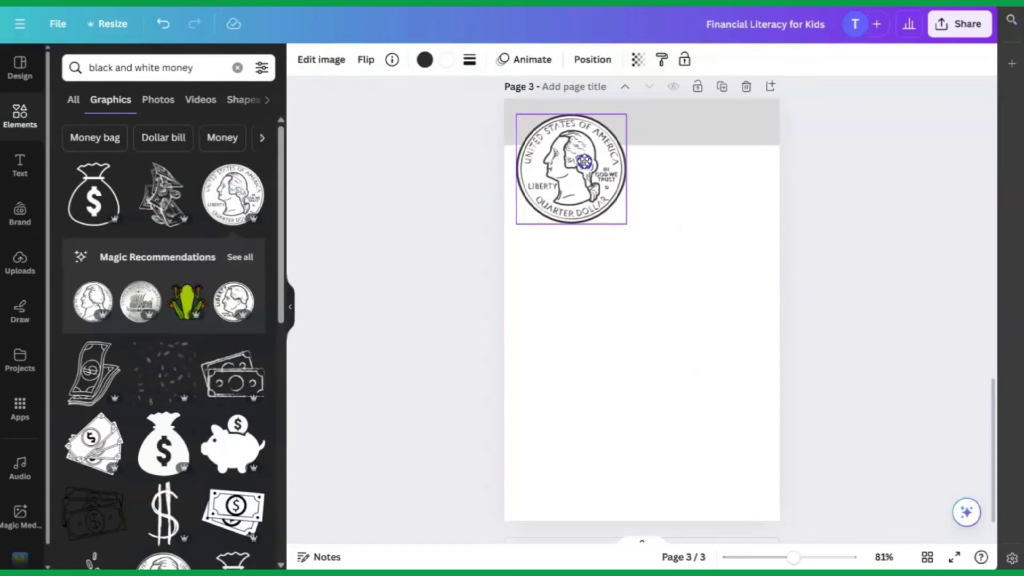
{"action": "left_click_drag", "start_coordinate": [624, 221], "coordinate": [560, 162]}
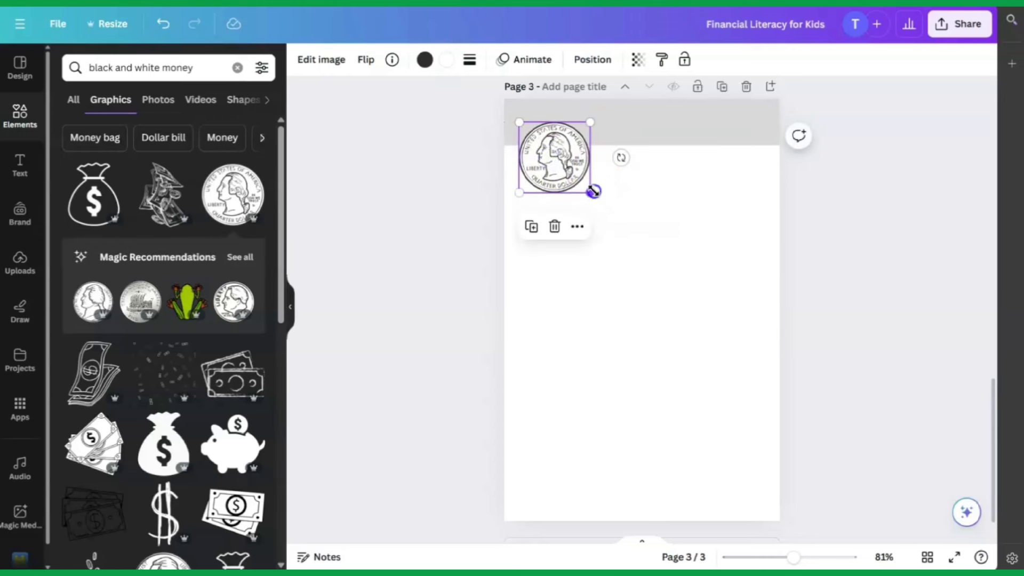
{"action": "left_click_drag", "start_coordinate": [593, 191], "coordinate": [590, 192]}
{"action": "left_click", "coordinate": [635, 235]}
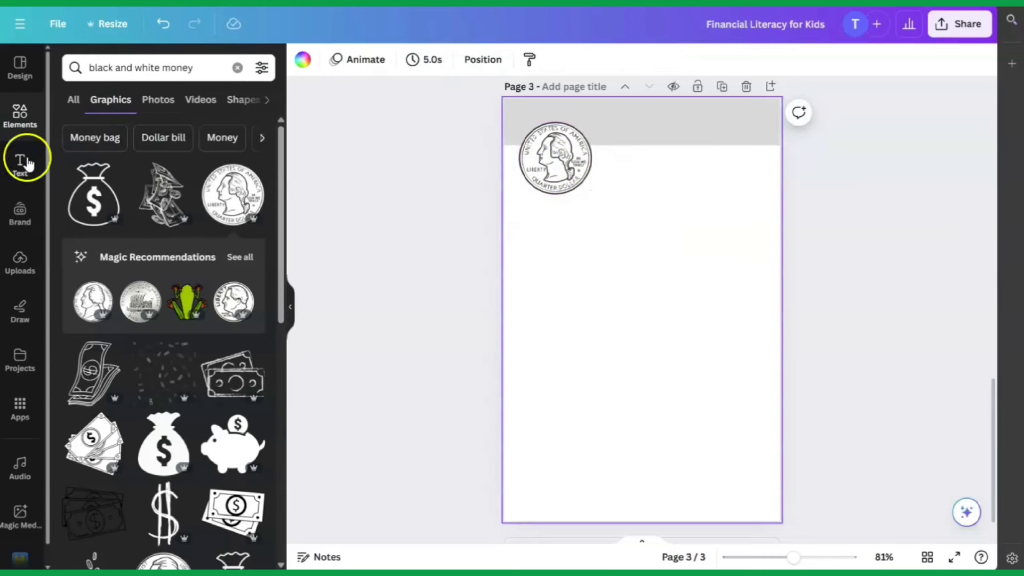
Add a subheading reading "What is money?" and position it centered on the page just below the coin
{"action": "left_click", "coordinate": [24, 163]}
{"action": "left_click", "coordinate": [121, 224]}
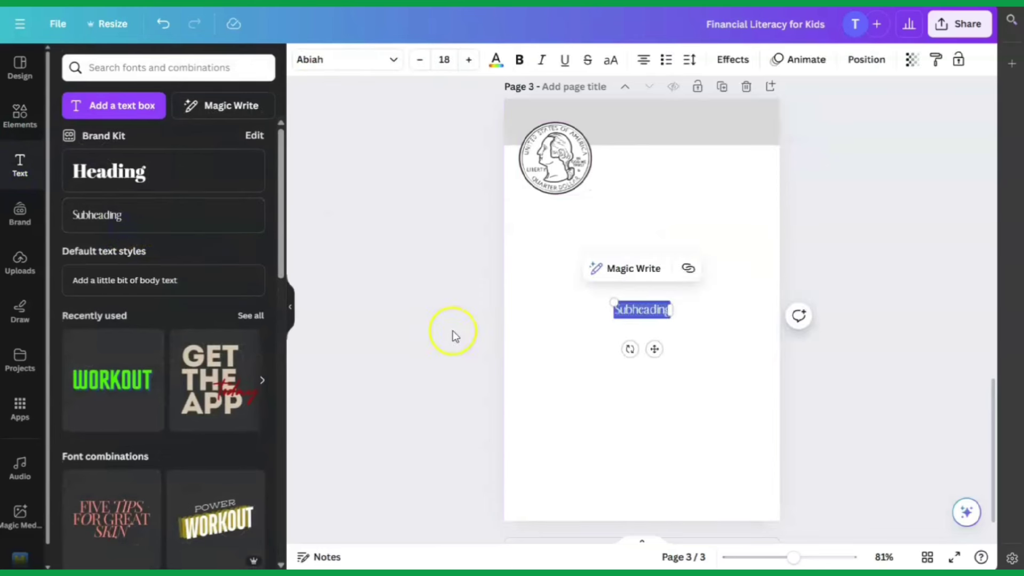
{"action": "type", "text": "What is money?"}
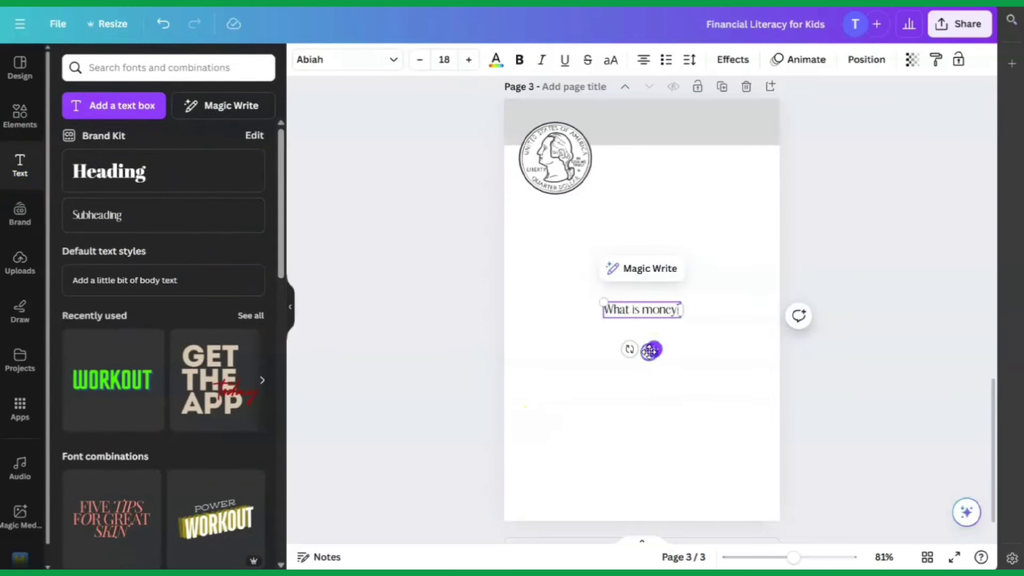
{"action": "left_click_drag", "start_coordinate": [653, 348], "coordinate": [649, 270]}
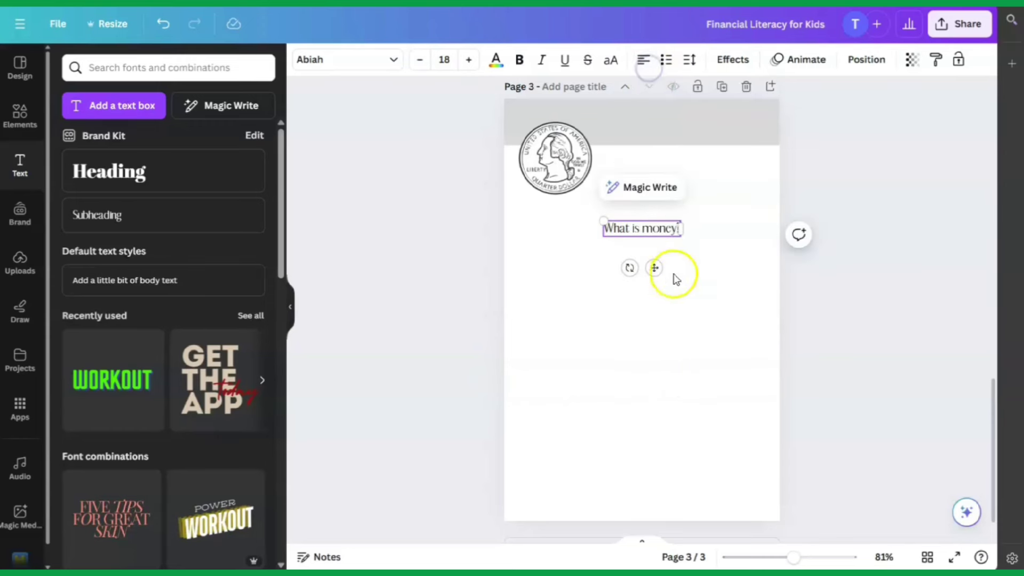
{"action": "left_click", "coordinate": [643, 60]}
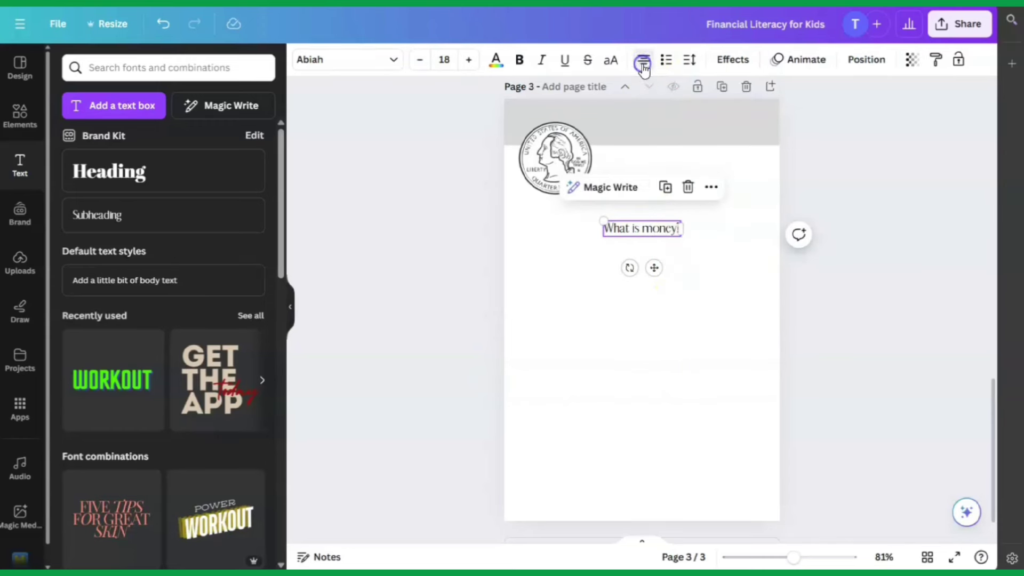
{"action": "left_click", "coordinate": [702, 260]}
Change the "What is money?" subheading's font to Lovelo
{"action": "left_click", "coordinate": [625, 226]}
{"action": "left_click", "coordinate": [630, 230]}
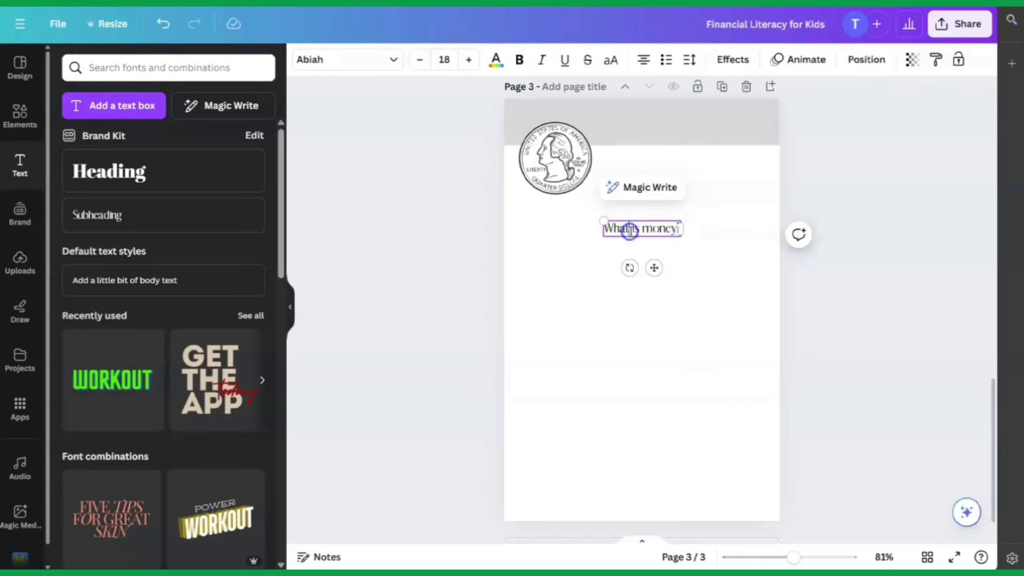
{"action": "left_click", "coordinate": [643, 189]}
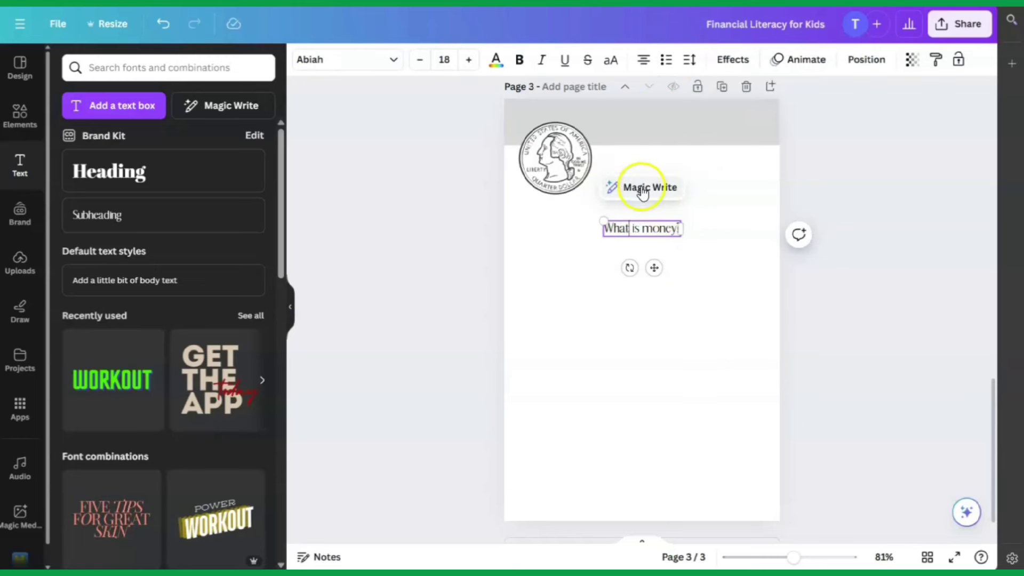
{"action": "left_click", "coordinate": [317, 61]}
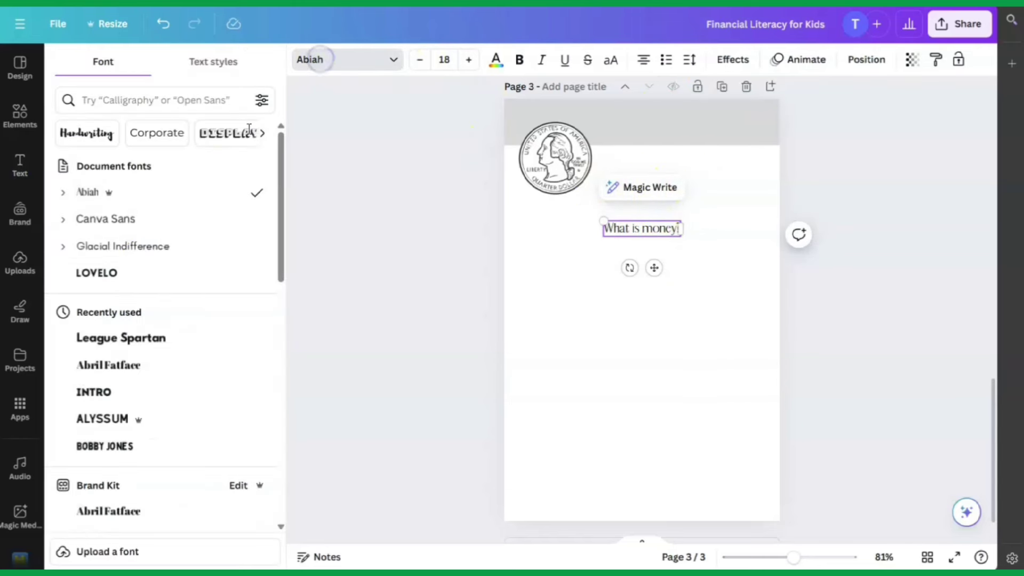
{"action": "left_click", "coordinate": [134, 277]}
{"action": "left_click", "coordinate": [660, 281]}
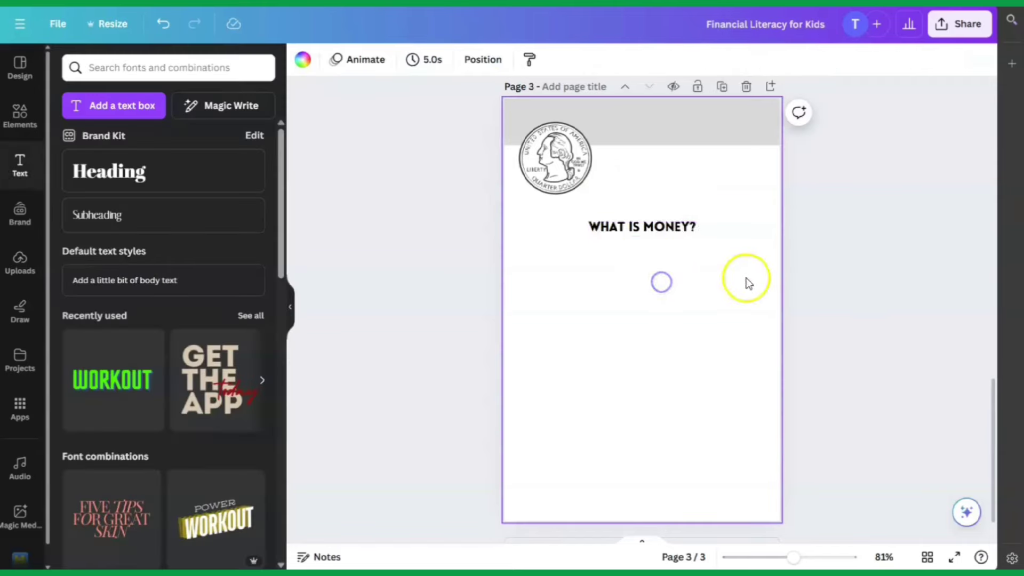
{"action": "left_click", "coordinate": [664, 229]}
{"action": "left_click_drag", "start_coordinate": [664, 231], "coordinate": [660, 229]}
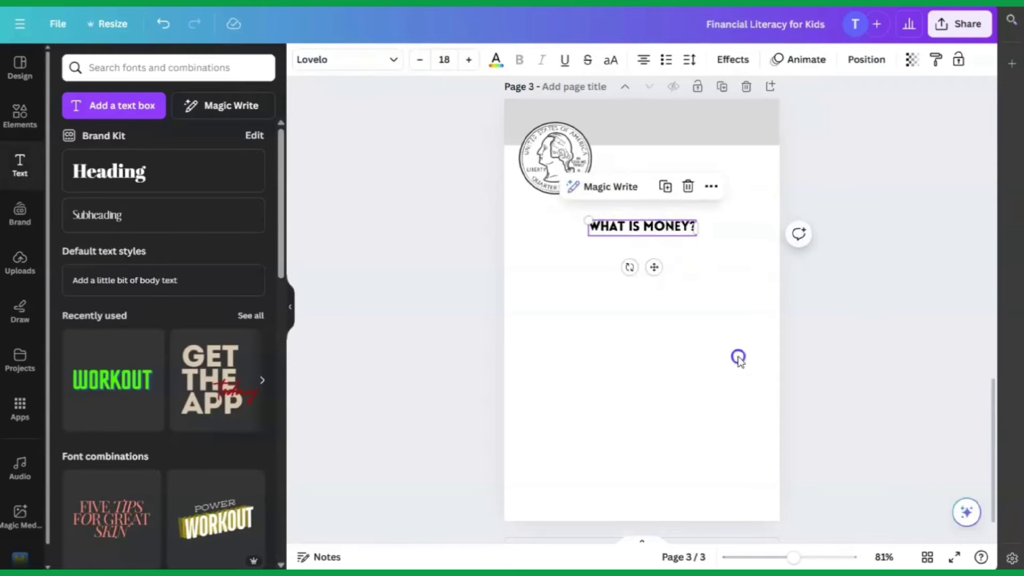
{"action": "left_click", "coordinate": [738, 354]}
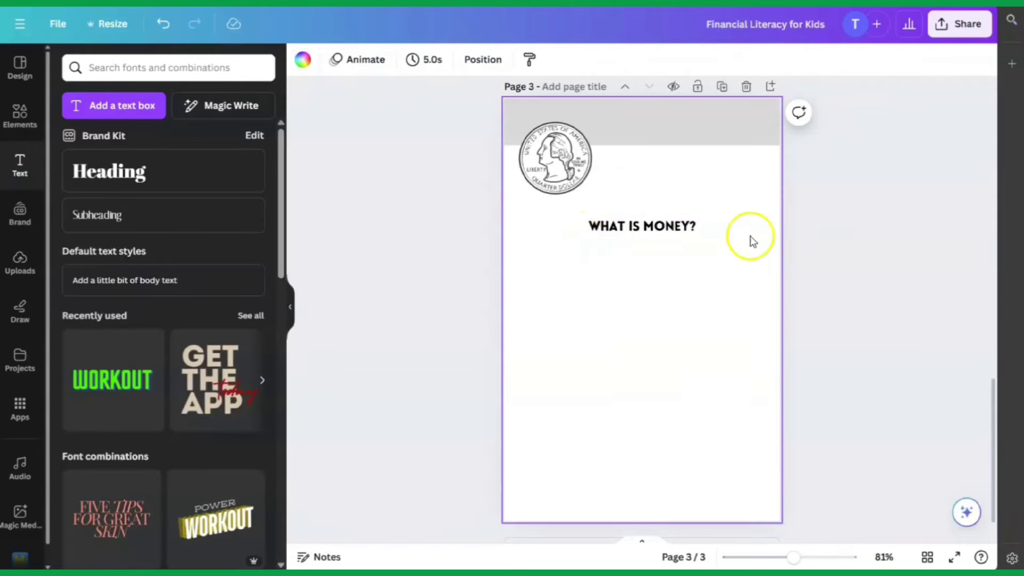
Duplicate the gray banner, move the copy below the subheading, and reshape it into a narrower, tall box centered on the page
{"action": "left_click", "coordinate": [683, 124]}
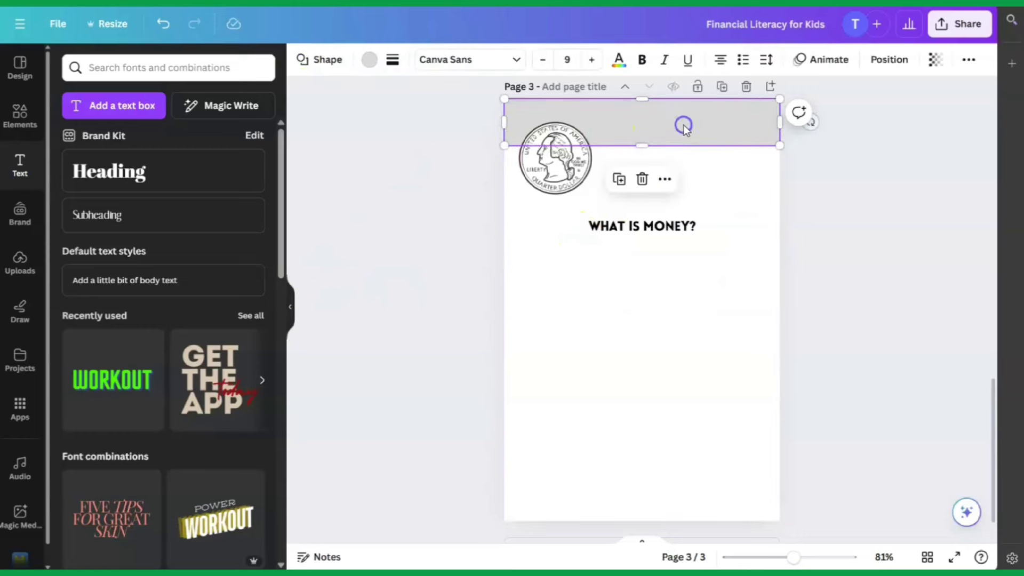
{"action": "left_click", "coordinate": [617, 182]}
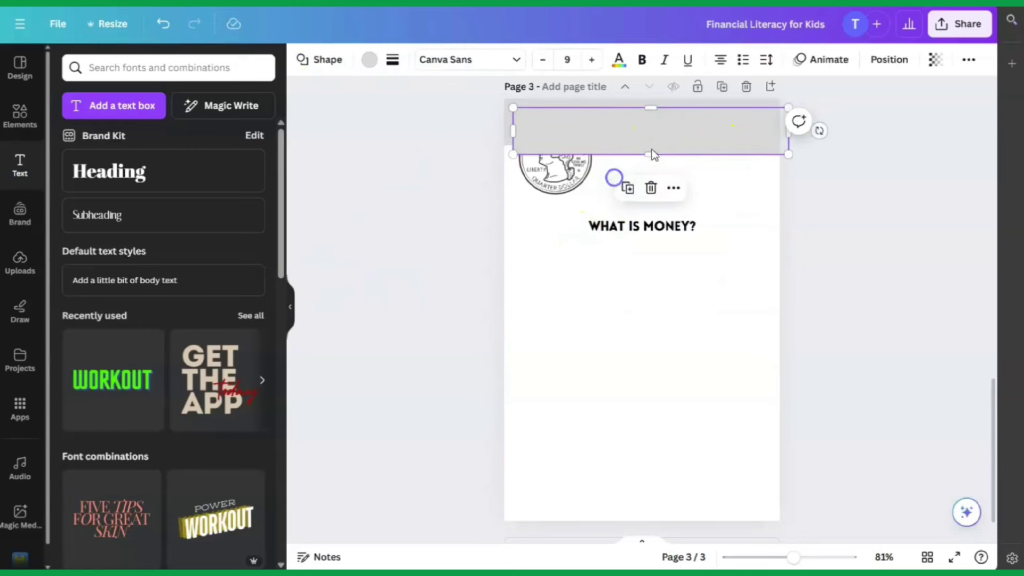
{"action": "left_click_drag", "start_coordinate": [651, 150], "coordinate": [657, 281]}
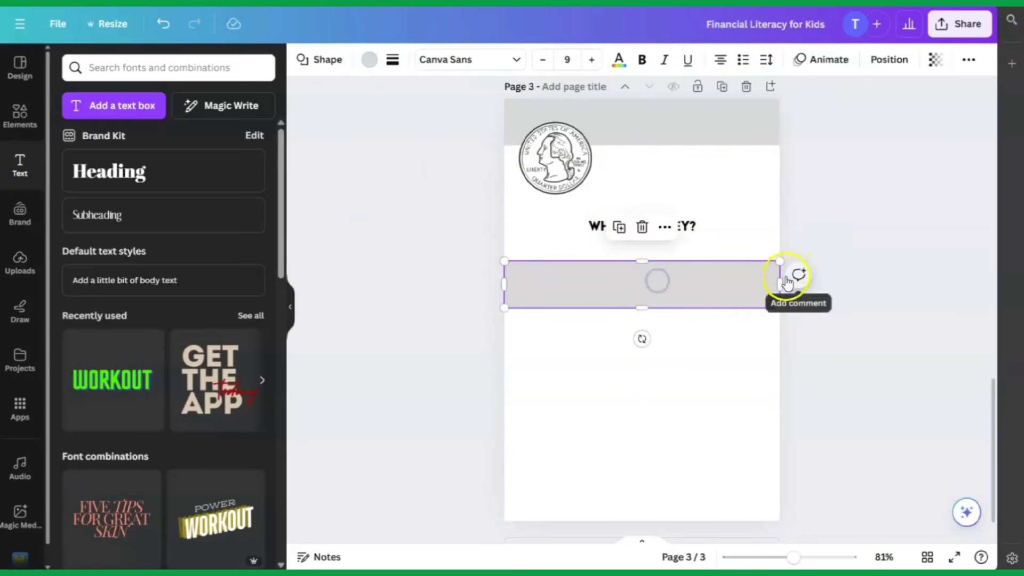
{"action": "left_click_drag", "start_coordinate": [779, 282], "coordinate": [699, 274]}
{"action": "left_click_drag", "start_coordinate": [618, 282], "coordinate": [646, 275]}
{"action": "left_click_drag", "start_coordinate": [738, 270], "coordinate": [762, 270]}
{"action": "left_click_drag", "start_coordinate": [667, 270], "coordinate": [648, 453]}
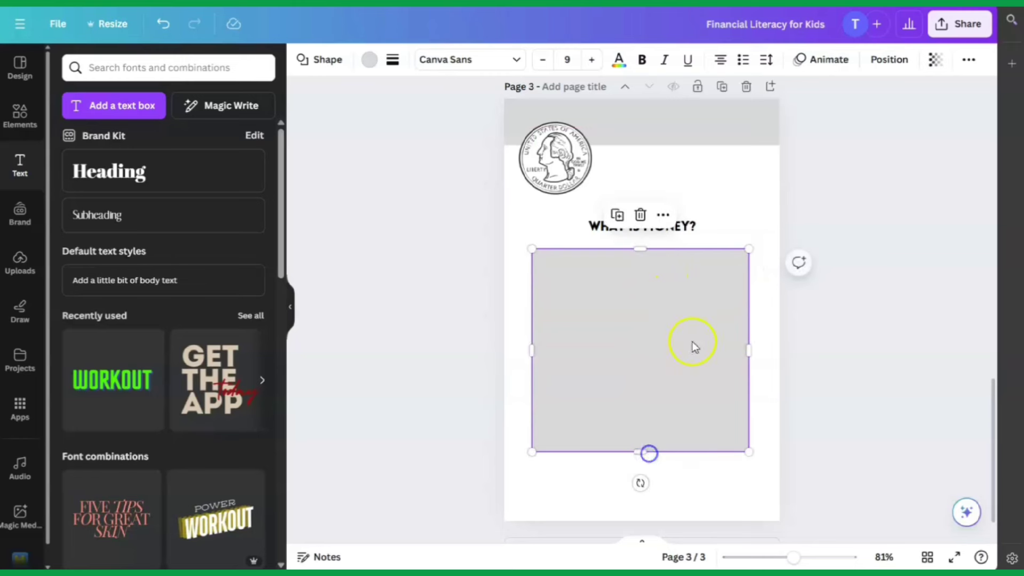
{"action": "left_click", "coordinate": [789, 356]}
{"action": "left_click", "coordinate": [826, 368]}
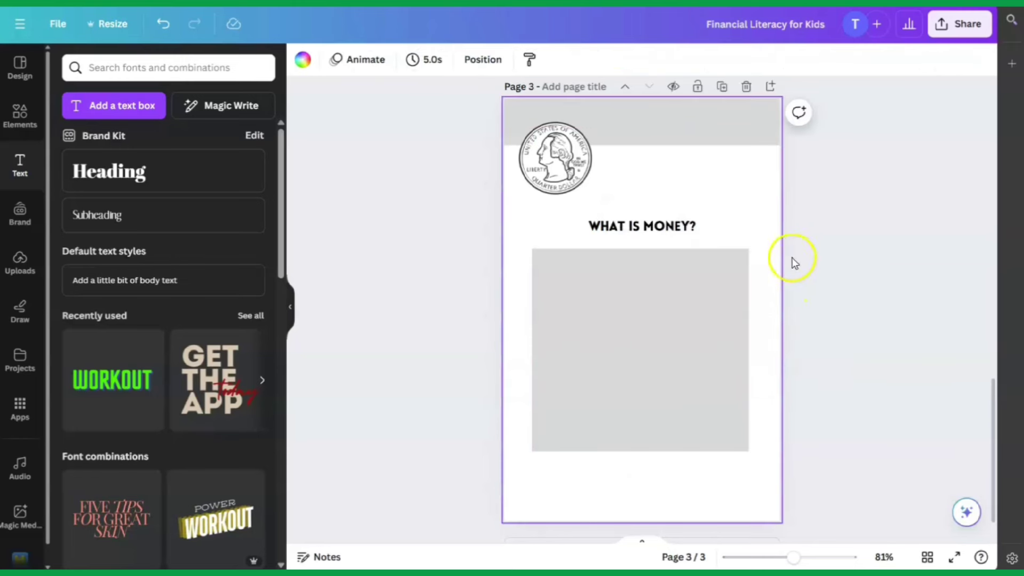
Add a body text line and place it inside the upper part of the gray box on page 3
{"action": "left_click", "coordinate": [657, 318]}
{"action": "left_click", "coordinate": [859, 338]}
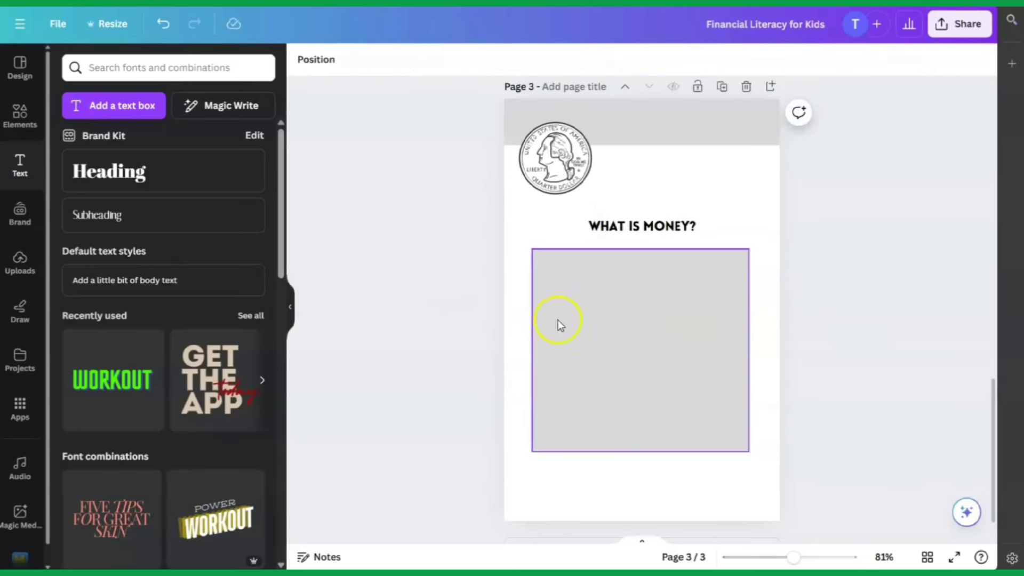
{"action": "left_click", "coordinate": [623, 309]}
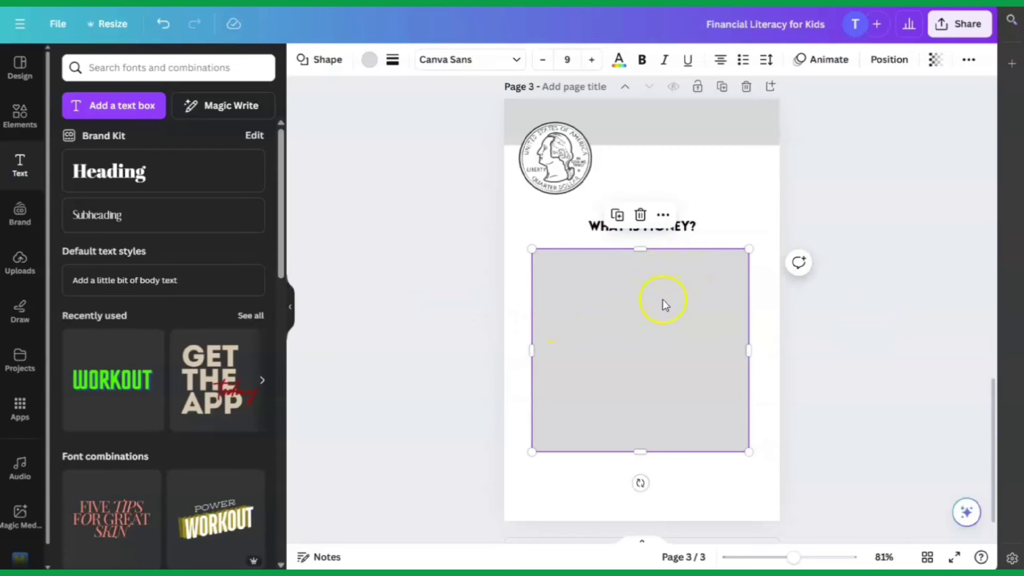
{"action": "left_click", "coordinate": [694, 322]}
{"action": "left_click", "coordinate": [169, 281]}
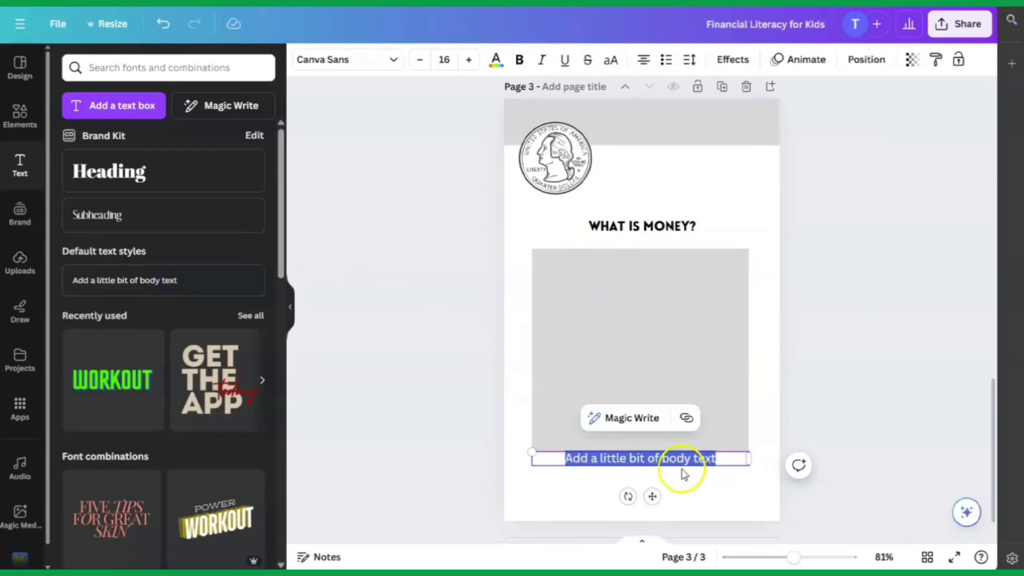
{"action": "left_click_drag", "start_coordinate": [652, 497], "coordinate": [647, 320]}
Use Magic Write with "Describe what money is in terms that children age 7 can understand in three sentences" and add the result below the body text
{"action": "left_click", "coordinate": [615, 246]}
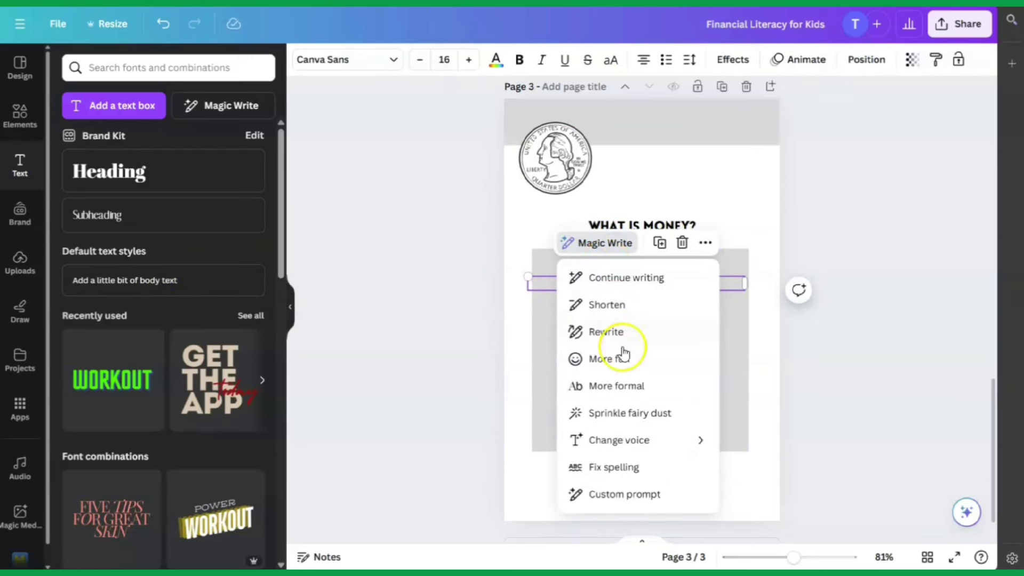
{"action": "left_click", "coordinate": [616, 501]}
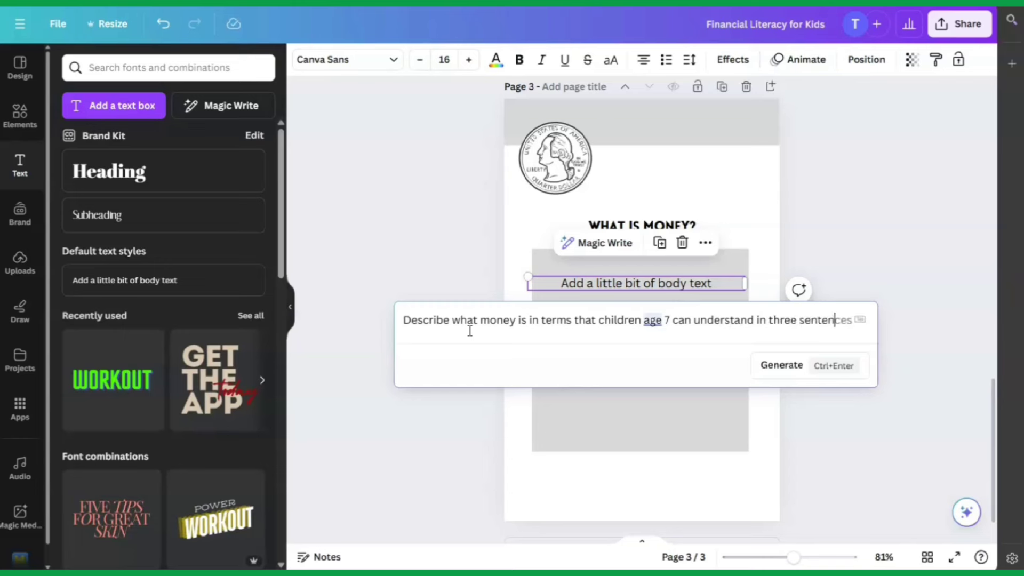
{"action": "left_click", "coordinate": [779, 364]}
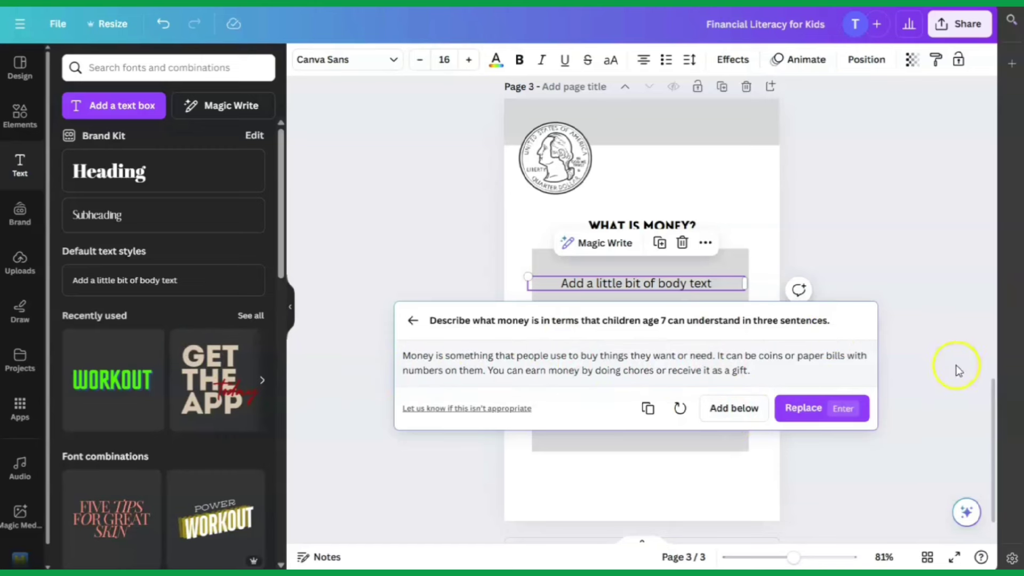
{"action": "left_click", "coordinate": [733, 410]}
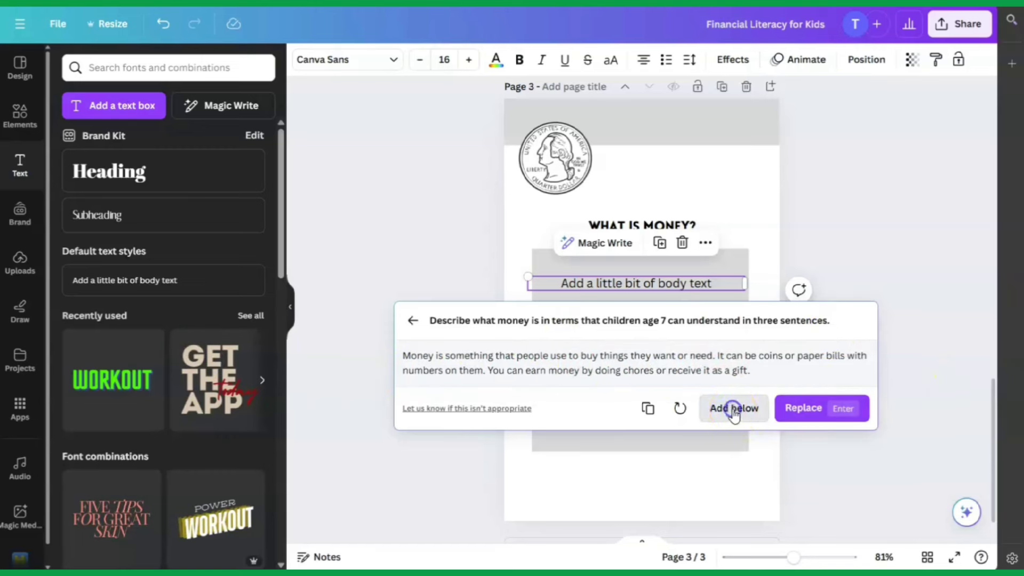
{"action": "left_click", "coordinate": [846, 323]}
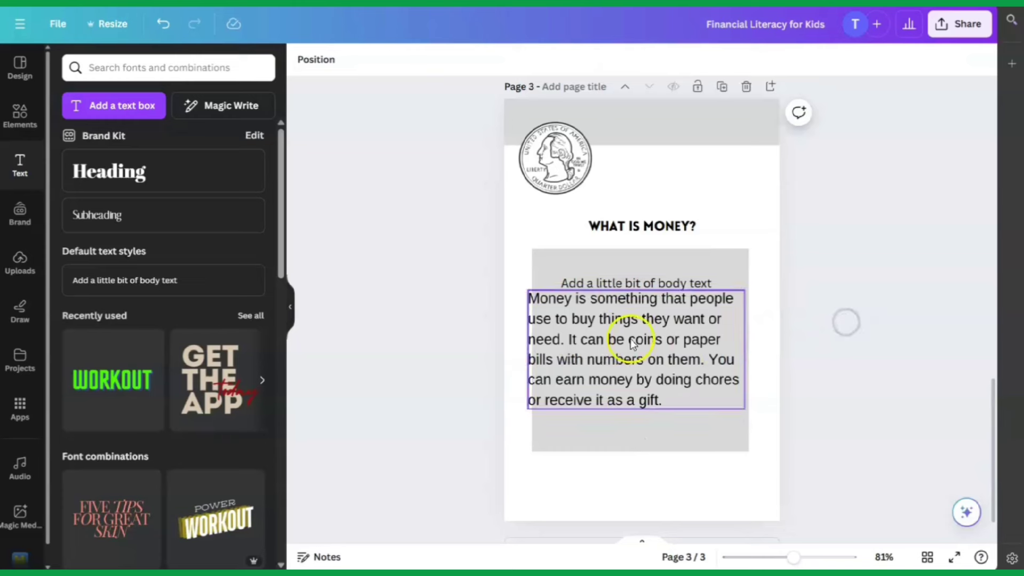
Nudge the generated money description into line with the gray box and delete the placeholder body text above it
{"action": "left_click_drag", "start_coordinate": [639, 342], "coordinate": [647, 343]}
{"action": "left_click", "coordinate": [649, 281]}
{"action": "key", "text": "Delete"}
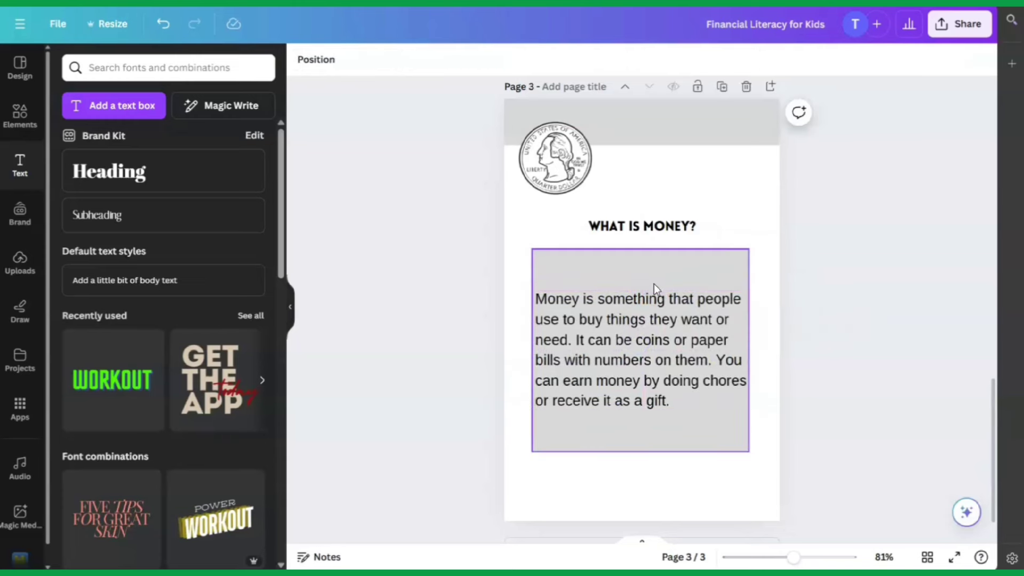
Narrow the money description's text box and center it within the gray box
{"action": "left_click", "coordinate": [655, 327]}
{"action": "left_click", "coordinate": [654, 327]}
{"action": "left_click_drag", "start_coordinate": [752, 353], "coordinate": [710, 355]}
{"action": "left_click", "coordinate": [769, 415]}
{"action": "left_click_drag", "start_coordinate": [613, 367], "coordinate": [629, 352]}
Change the money description's font to Glacial Indifference
{"action": "left_click", "coordinate": [366, 59]}
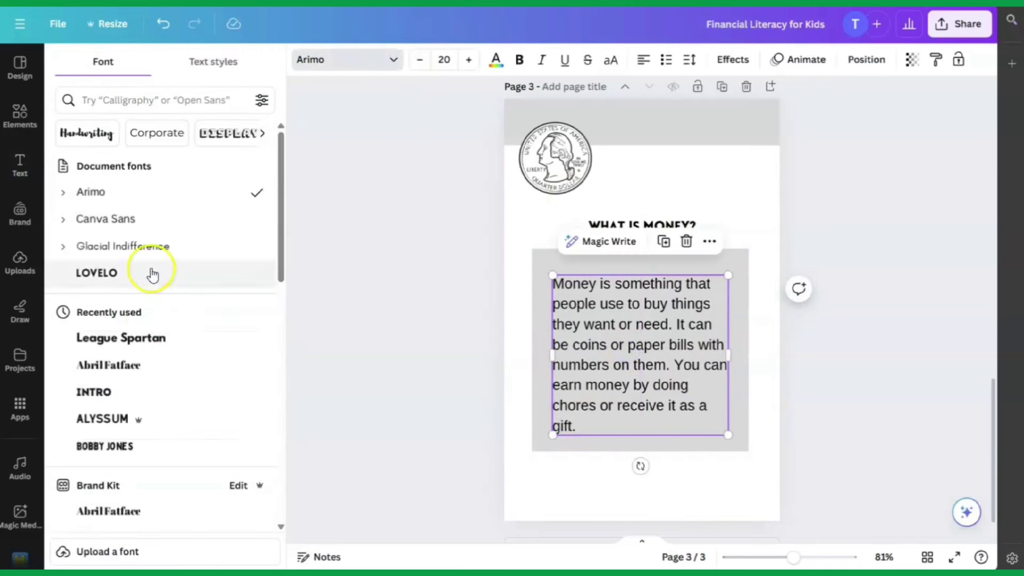
{"action": "left_click", "coordinate": [144, 247]}
{"action": "left_click", "coordinate": [874, 385]}
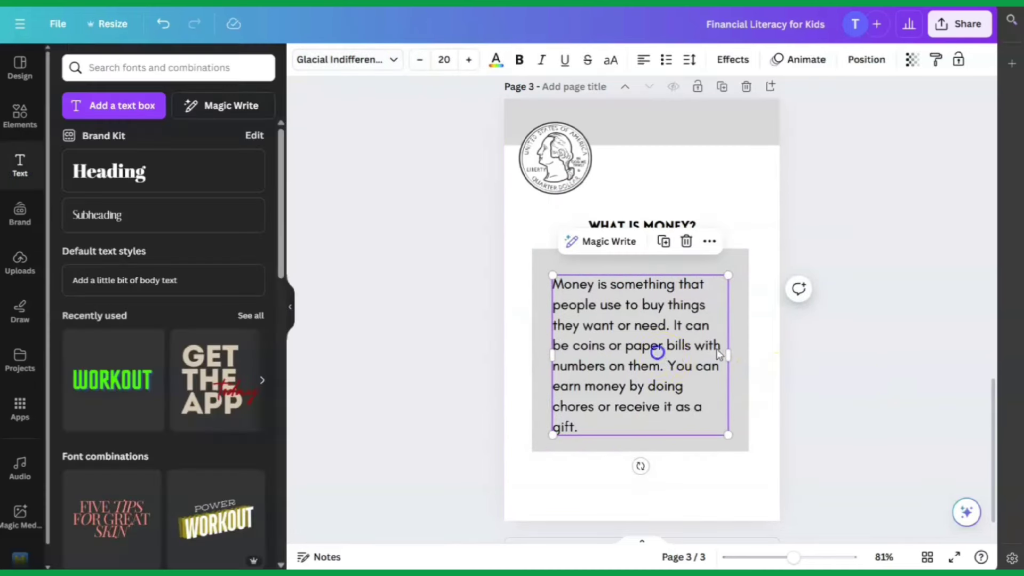
Slightly widen the money description's text box so its lines rewrap within the gray box
{"action": "double_click", "coordinate": [682, 353]}
{"action": "left_click", "coordinate": [788, 429]}
{"action": "left_click", "coordinate": [690, 354]}
{"action": "left_click_drag", "start_coordinate": [729, 354], "coordinate": [736, 354]}
Add a blank page 4 and place the black money bag graphic with the dollar sign on it
{"action": "left_click", "coordinate": [771, 86]}
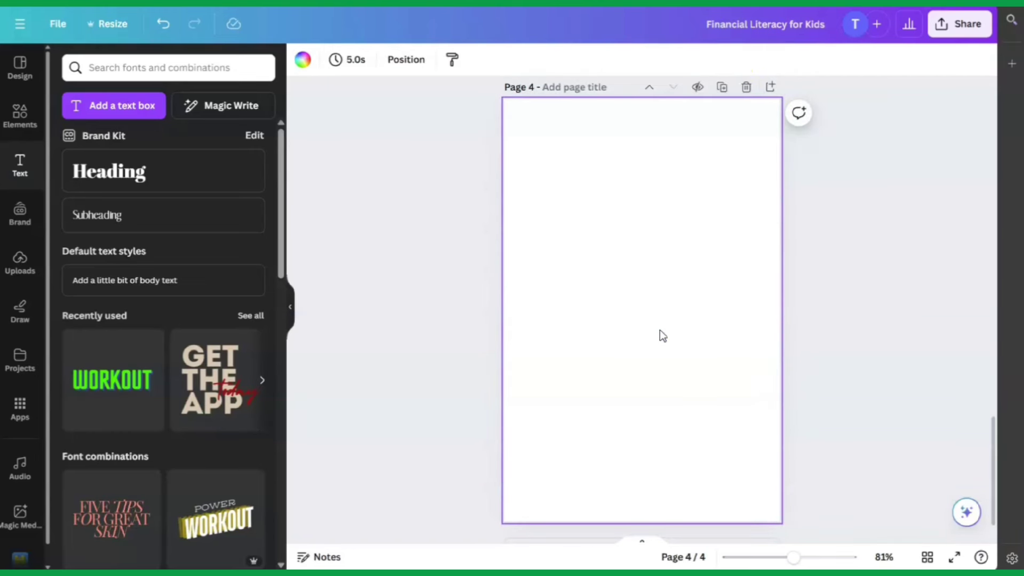
{"action": "scroll", "coordinate": [799, 285], "scroll_direction": "up", "scroll_amount": 3}
{"action": "scroll", "coordinate": [800, 283], "scroll_direction": "down", "scroll_amount": 3}
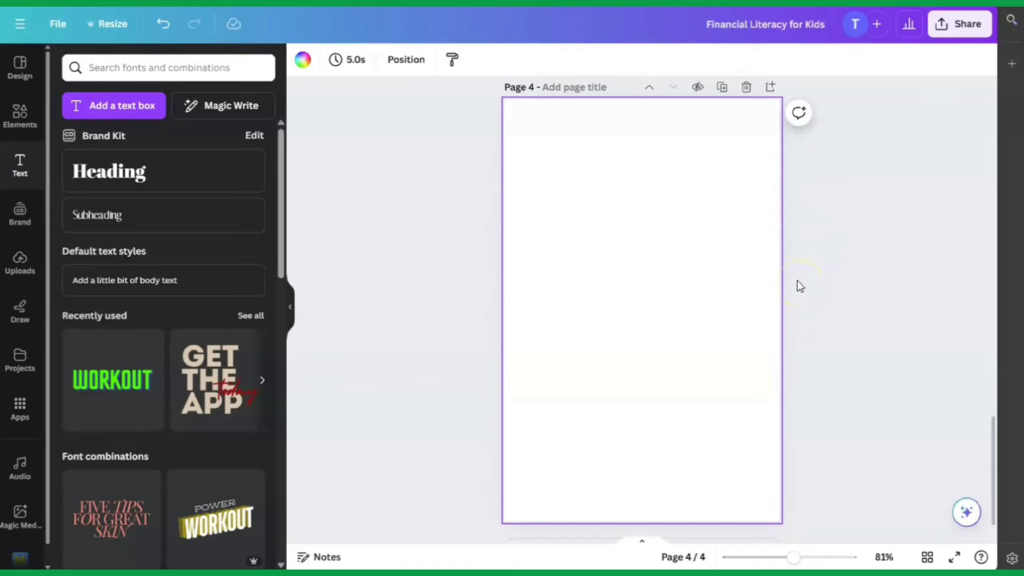
{"action": "left_click", "coordinate": [20, 126]}
{"action": "left_click_drag", "start_coordinate": [229, 442], "coordinate": [605, 354]}
Copy page 3's gray banner to page 4, placing it across the bottom edge behind the money bag
{"action": "scroll", "coordinate": [783, 307], "scroll_direction": "up", "scroll_amount": 6}
{"action": "scroll", "coordinate": [782, 307], "scroll_direction": "down", "scroll_amount": 3}
{"action": "left_click", "coordinate": [678, 401]}
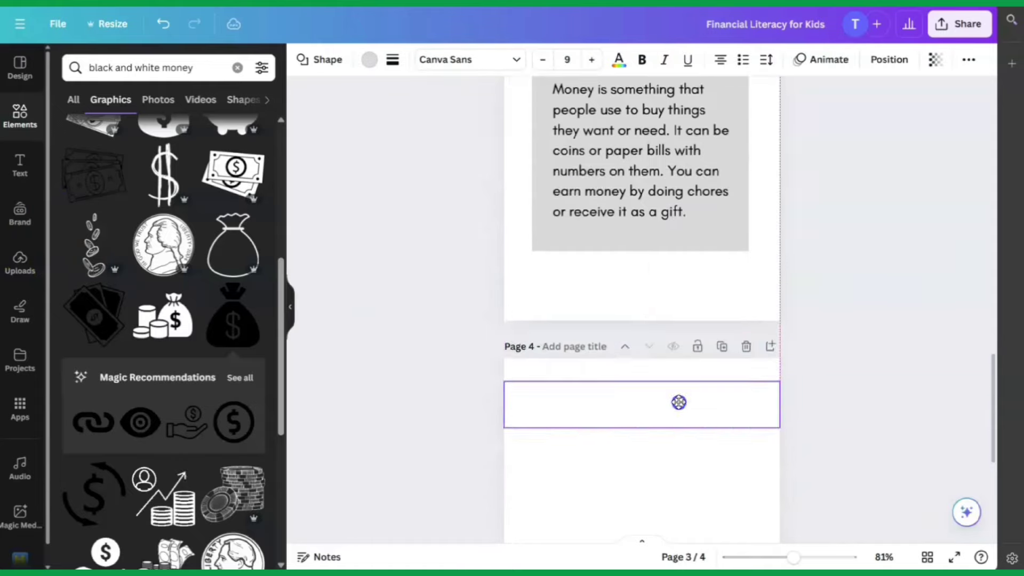
{"action": "left_click_drag", "start_coordinate": [678, 402], "coordinate": [642, 434]}
{"action": "left_click_drag", "start_coordinate": [558, 360], "coordinate": [606, 495]}
{"action": "left_click", "coordinate": [587, 458]}
{"action": "left_click", "coordinate": [888, 60]}
{"action": "left_click", "coordinate": [550, 419]}
{"action": "left_click", "coordinate": [105, 98]}
Add the dollar bills and piggy bank graphics along page 4's bottom banner, and shift the money bag to the page's left edge
{"action": "left_click", "coordinate": [20, 117]}
{"action": "left_click_drag", "start_coordinate": [231, 224], "coordinate": [715, 447]}
{"action": "scroll", "coordinate": [183, 286], "scroll_direction": "down", "scroll_amount": 3}
{"action": "left_click_drag", "start_coordinate": [233, 325], "coordinate": [653, 465]}
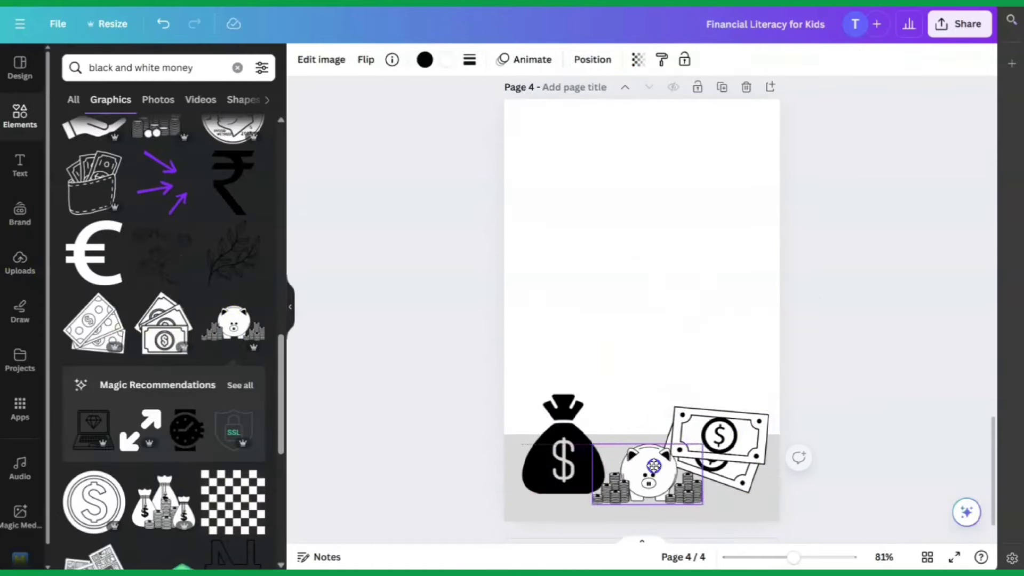
{"action": "left_click", "coordinate": [720, 443]}
{"action": "left_click_drag", "start_coordinate": [563, 453], "coordinate": [539, 454]}
{"action": "scroll", "coordinate": [864, 439], "scroll_direction": "up", "scroll_amount": 4}
{"action": "scroll", "coordinate": [580, 239], "scroll_direction": "down", "scroll_amount": 4}
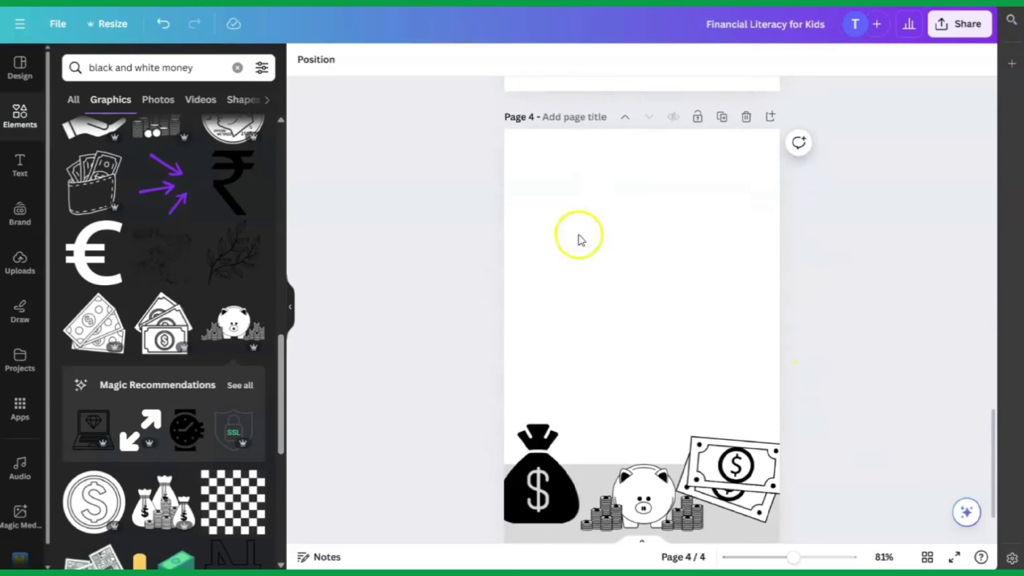
Duplicate page 3's large gray box and move the copy to the middle of page 4 above the money graphics
{"action": "scroll", "coordinate": [882, 356], "scroll_direction": "up", "scroll_amount": 4}
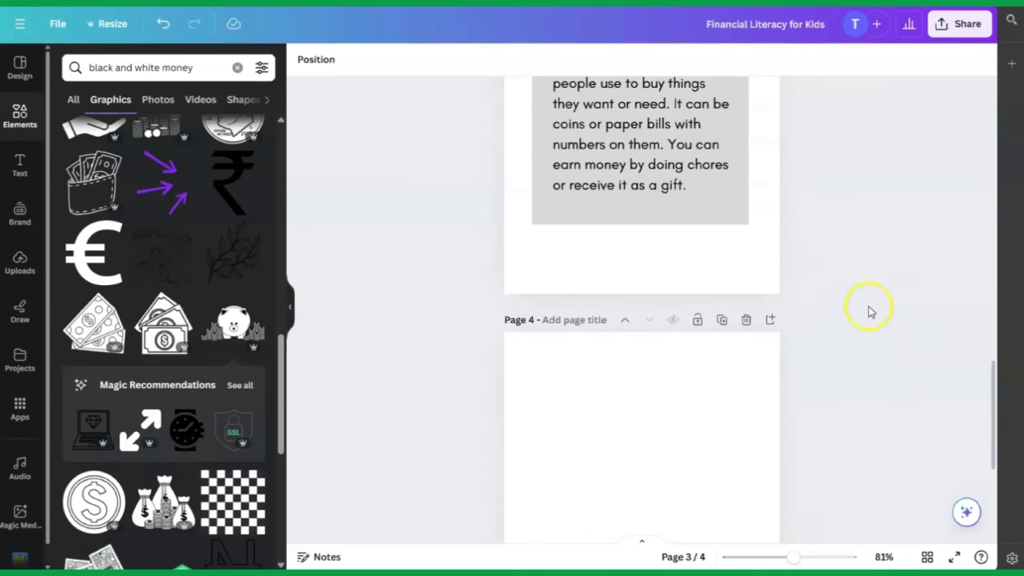
{"action": "left_click", "coordinate": [729, 207]}
{"action": "left_click", "coordinate": [616, 261]}
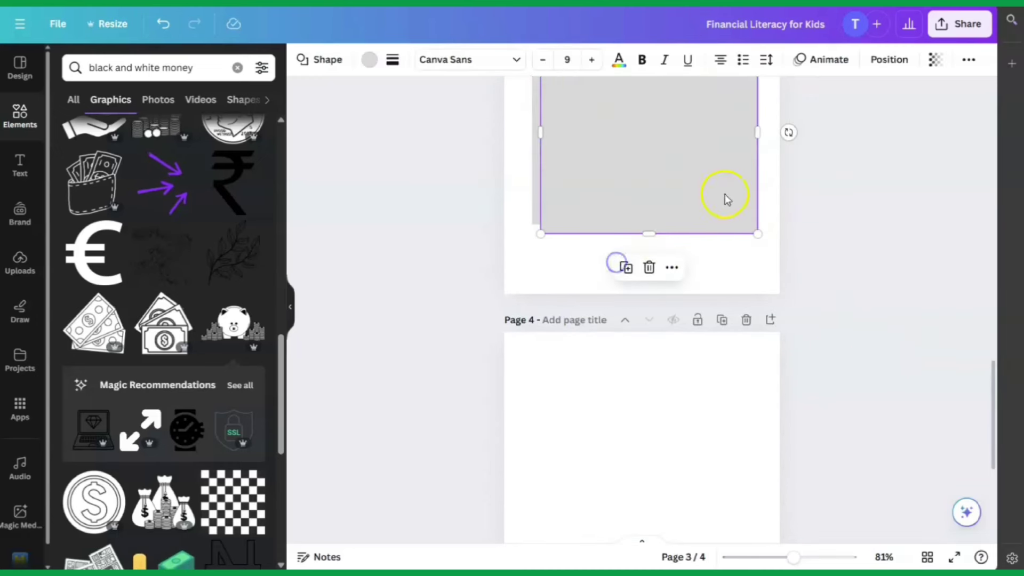
{"action": "left_click_drag", "start_coordinate": [724, 199], "coordinate": [708, 389]}
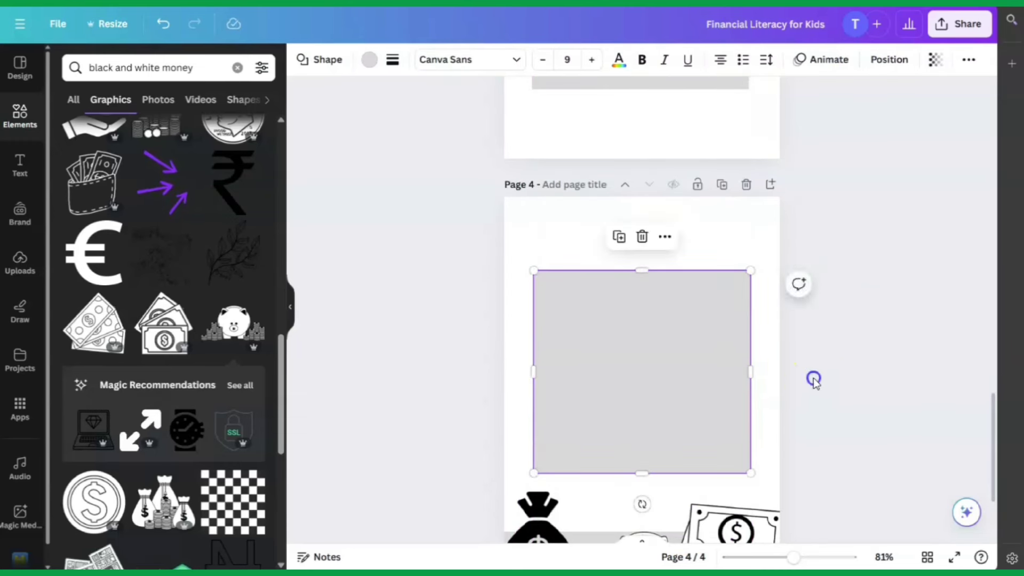
Duplicate page 4's gray box and reshape the copy into a thin strip above it, starting at the page's left edge
{"action": "left_click", "coordinate": [715, 382]}
{"action": "left_click", "coordinate": [671, 296]}
{"action": "left_click", "coordinate": [618, 236]}
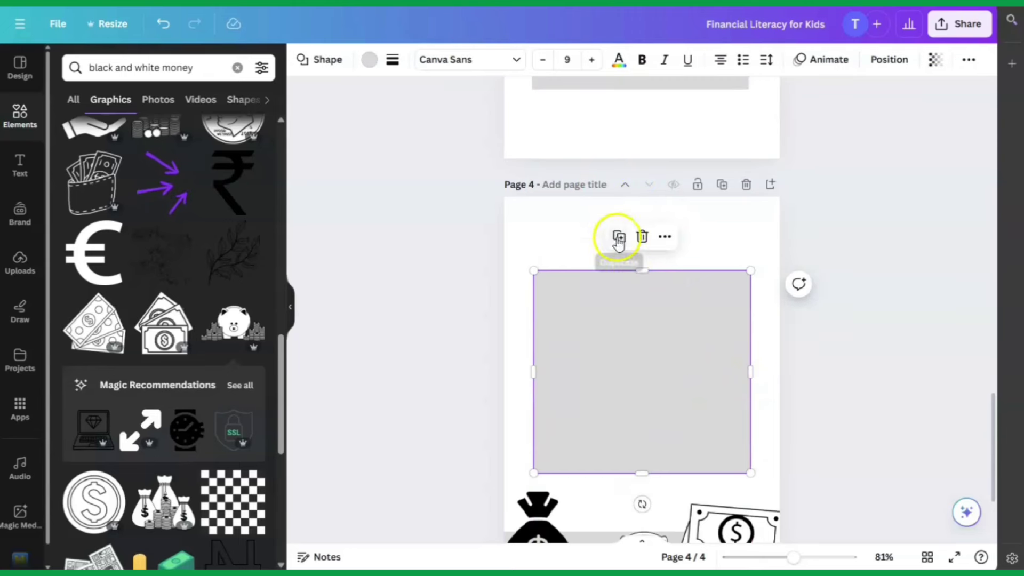
{"action": "left_click_drag", "start_coordinate": [663, 421], "coordinate": [605, 365]}
{"action": "left_click_drag", "start_coordinate": [586, 427], "coordinate": [589, 251]}
{"action": "left_click", "coordinate": [864, 276]}
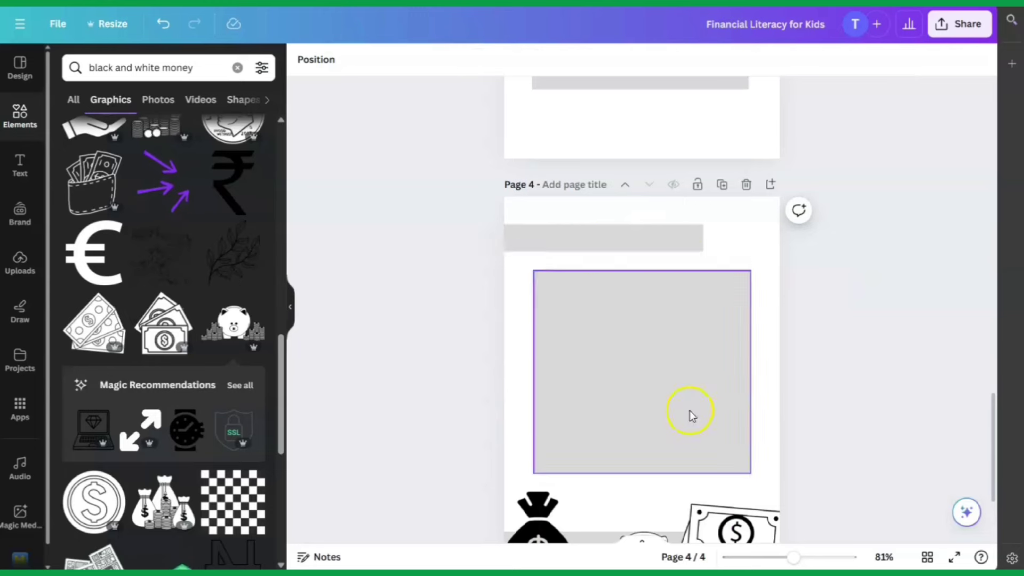
Add a heading to page 4 and place it on the thin gray strip, aligned with the large box's left edge
{"action": "left_click", "coordinate": [20, 165]}
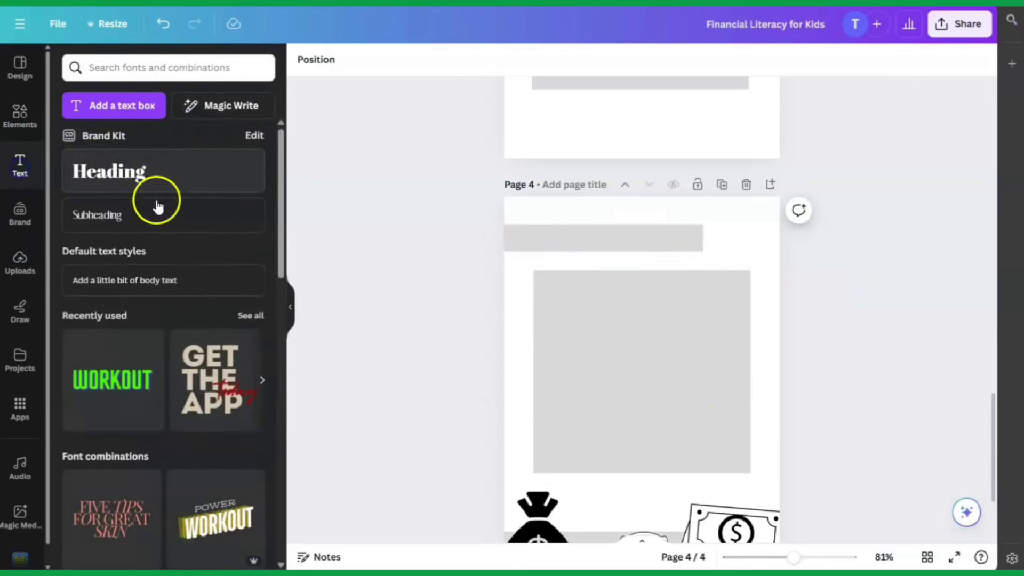
{"action": "left_click", "coordinate": [114, 171]}
{"action": "left_click_drag", "start_coordinate": [597, 383], "coordinate": [621, 368]}
{"action": "left_click_drag", "start_coordinate": [667, 407], "coordinate": [608, 302]}
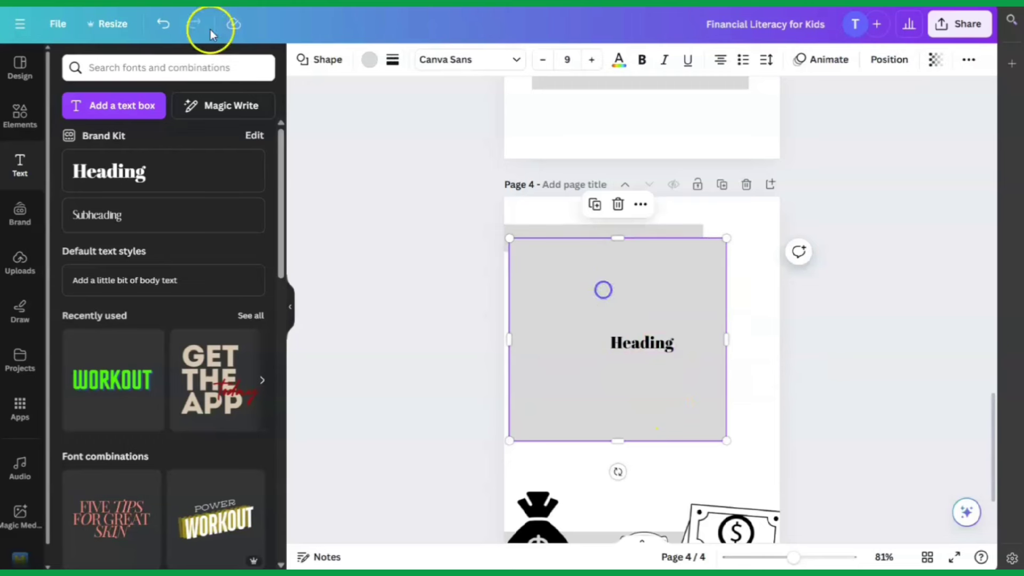
{"action": "left_click", "coordinate": [166, 25]}
{"action": "left_click", "coordinate": [649, 342]}
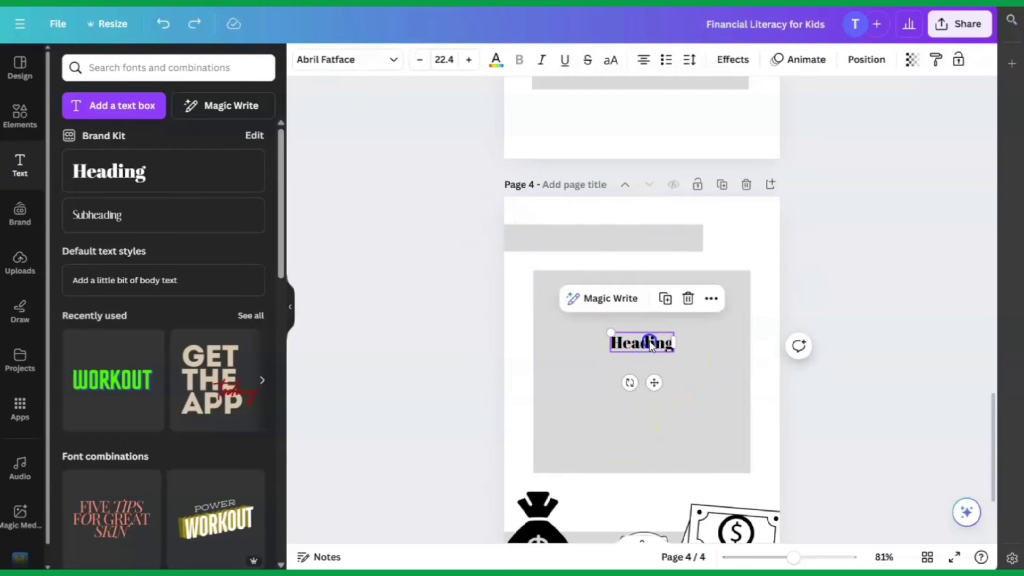
{"action": "left_click_drag", "start_coordinate": [654, 383], "coordinate": [641, 285]}
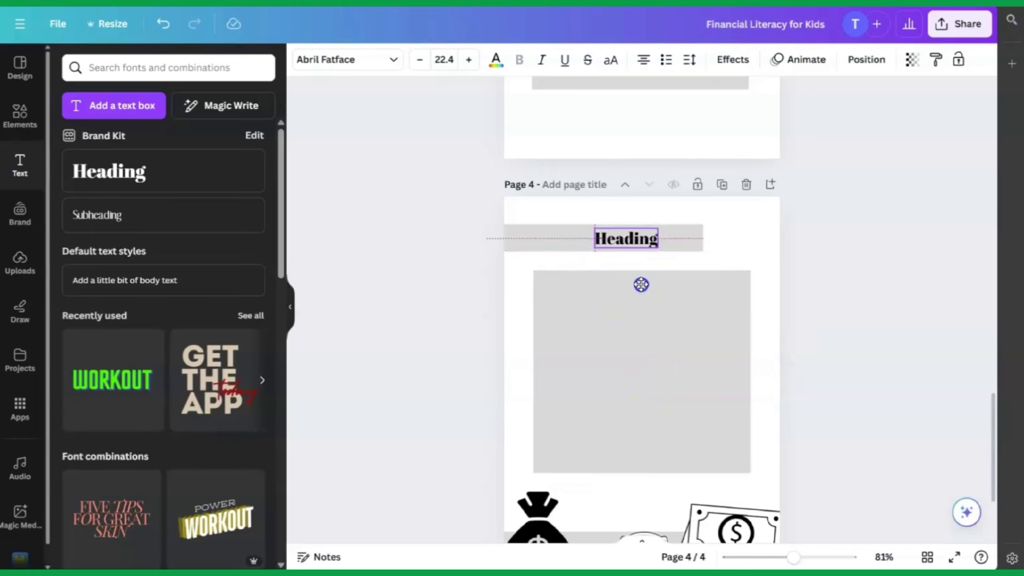
{"action": "left_click", "coordinate": [557, 240]}
{"action": "left_click", "coordinate": [464, 247]}
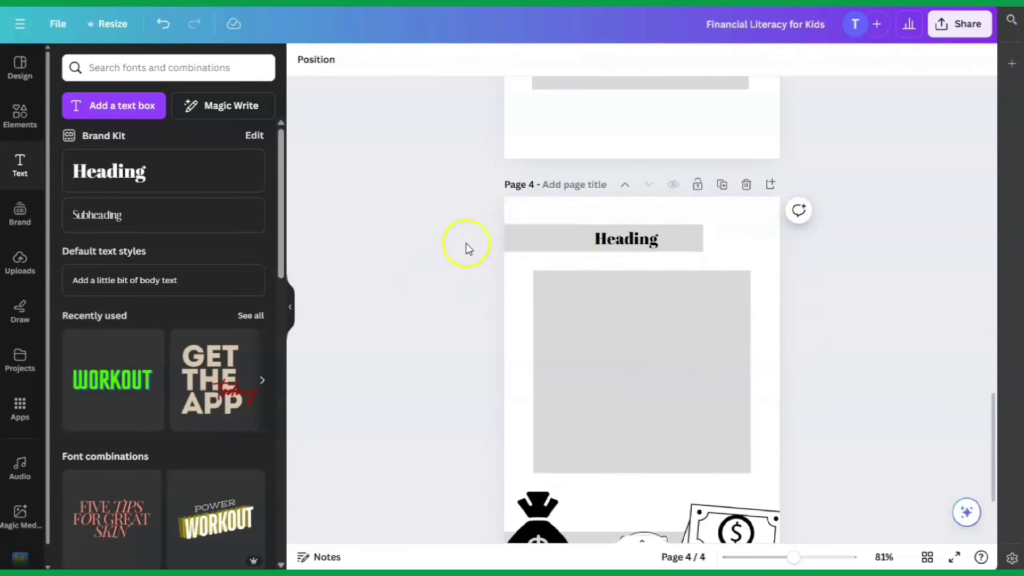
{"action": "left_click_drag", "start_coordinate": [628, 238], "coordinate": [553, 239]}
{"action": "left_click", "coordinate": [836, 295]}
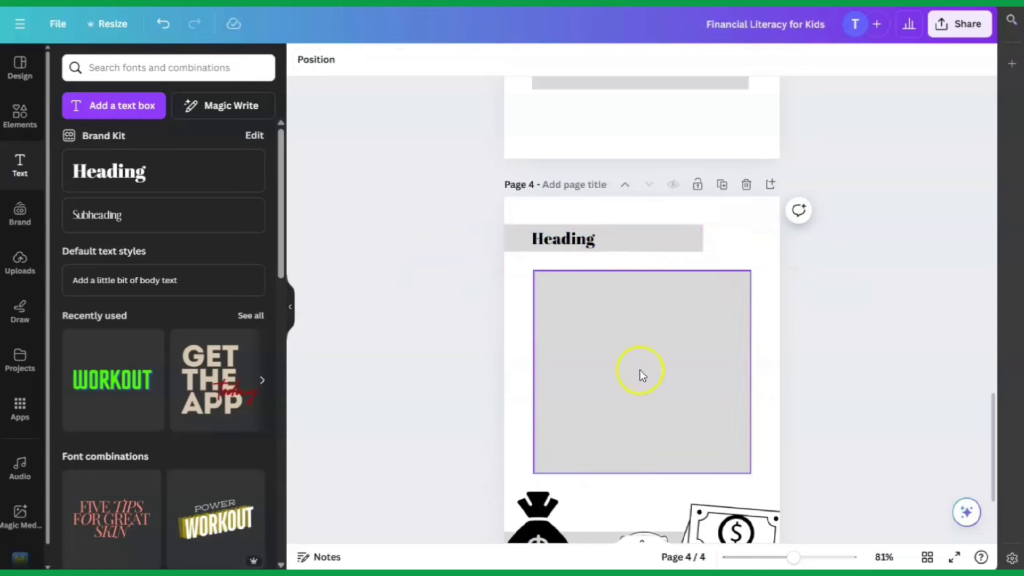
Add a placeholder body text line in the center of page 4's gray box and show all pages in grid view
{"action": "left_click", "coordinate": [133, 278]}
{"action": "left_click", "coordinate": [836, 359]}
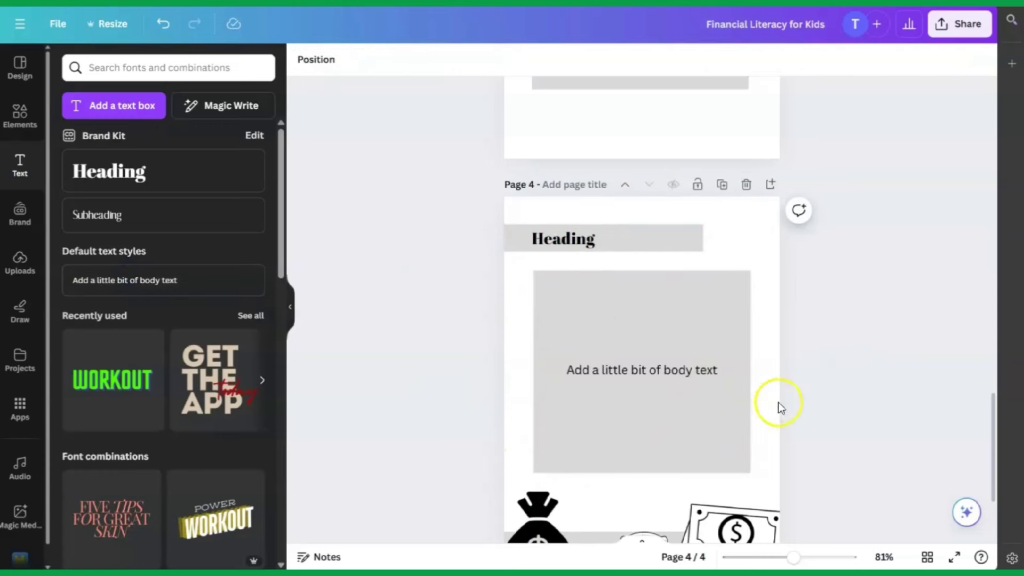
{"action": "scroll", "coordinate": [898, 391], "scroll_direction": "up", "scroll_amount": 5}
{"action": "left_click", "coordinate": [928, 558]}
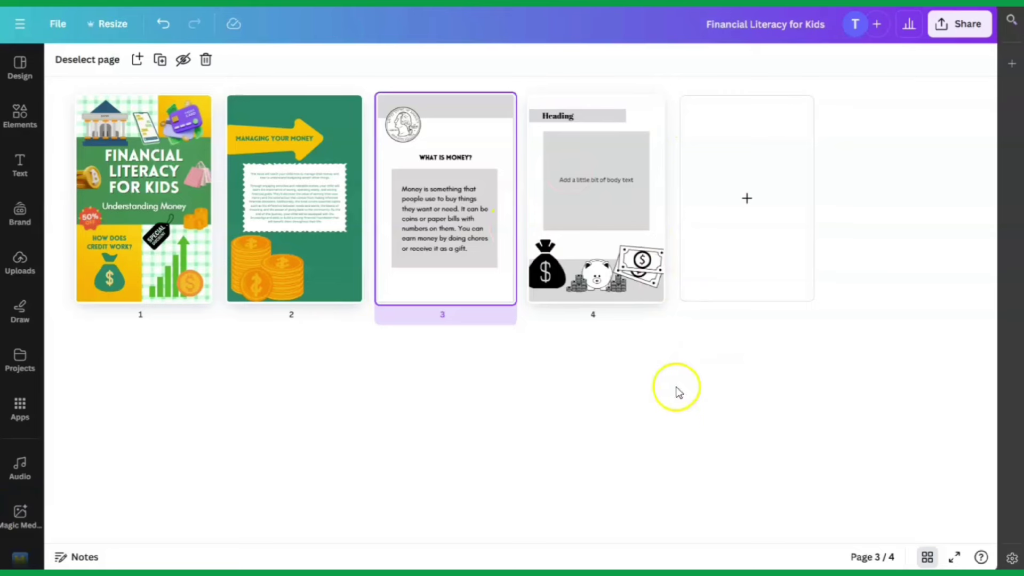
Reopen page 4 and replace its heading text with "Why must we keep receipts?"
{"action": "double_click", "coordinate": [598, 158]}
{"action": "left_click", "coordinate": [589, 142]}
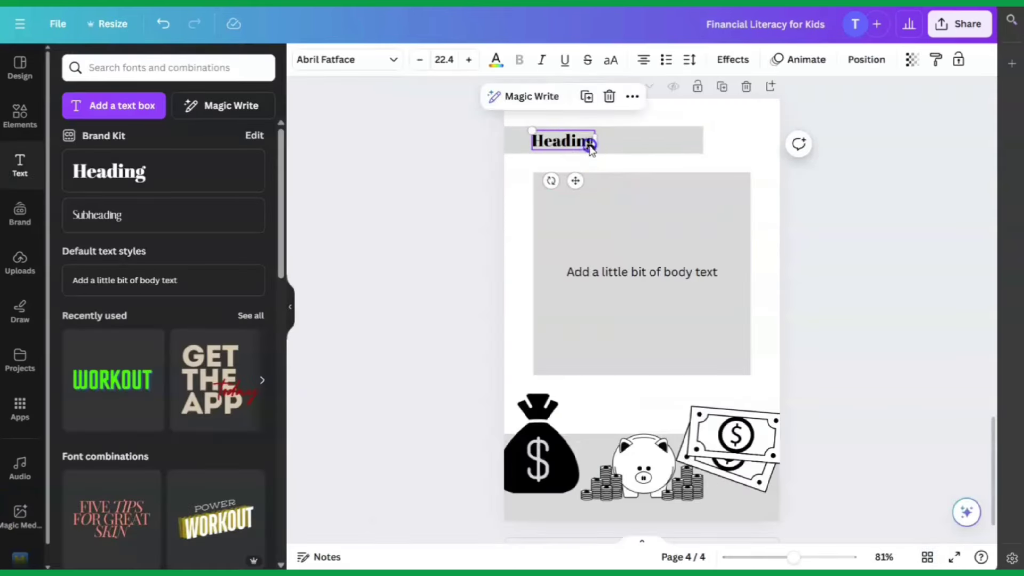
{"action": "double_click", "coordinate": [589, 141]}
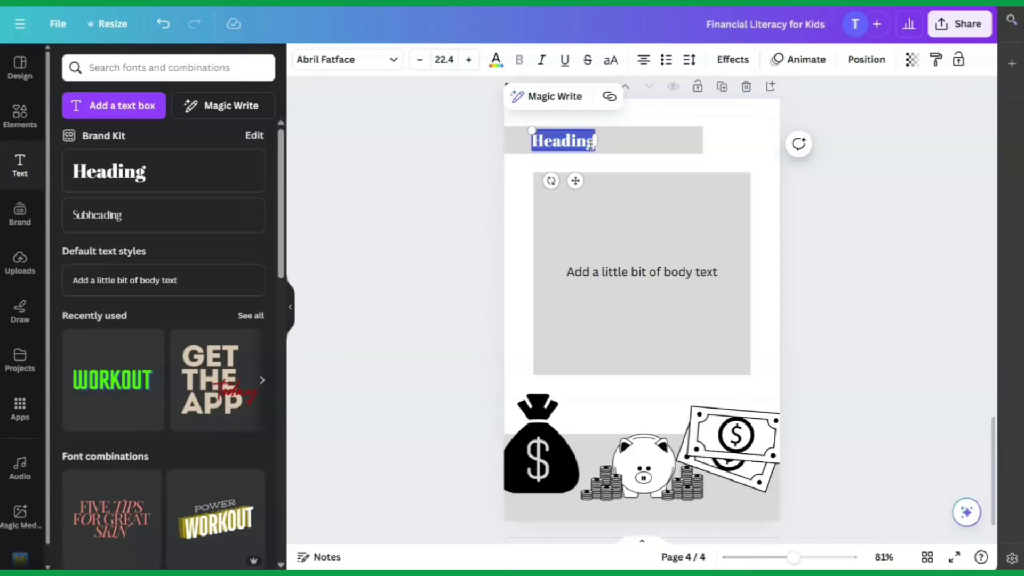
{"action": "type", "text": "Why"}
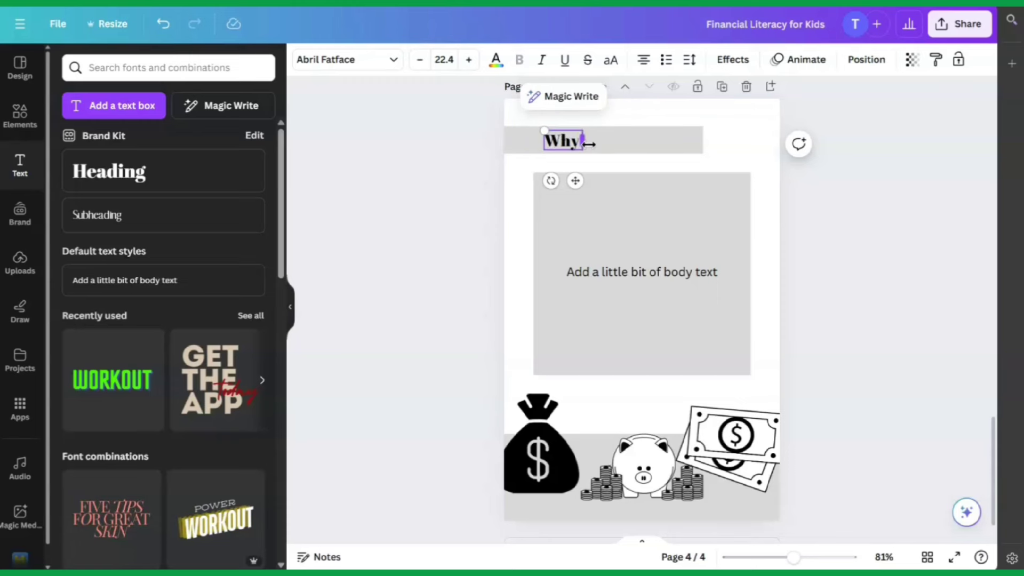
{"action": "type", "text": " must we k"}
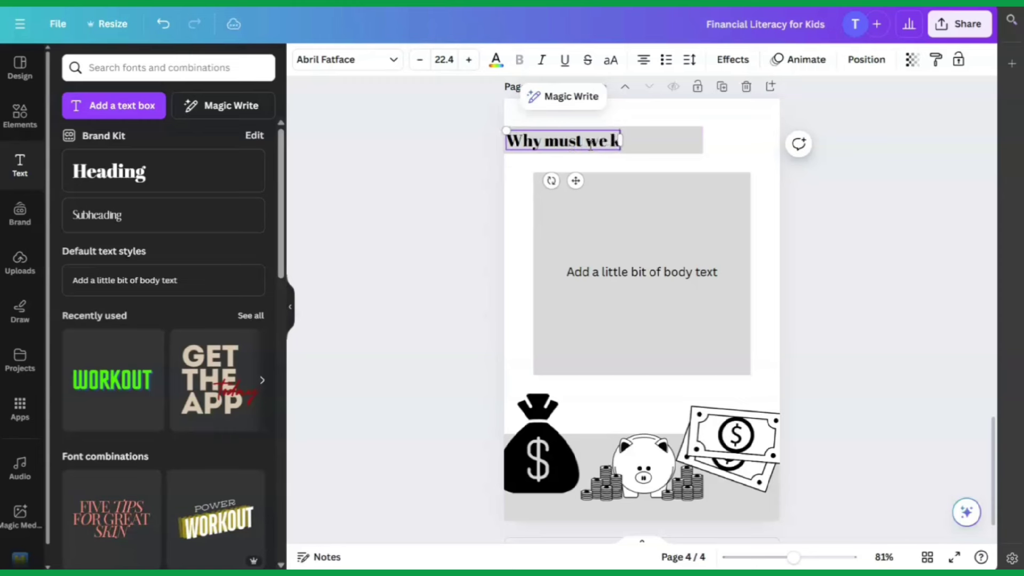
{"action": "type", "text": "eep receipts?"}
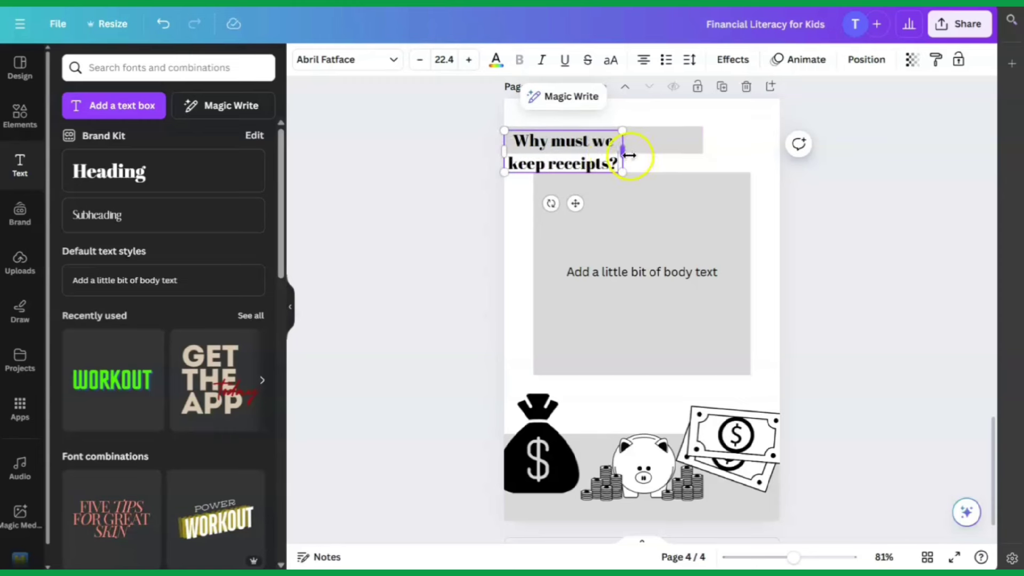
Fit page 4's heading on one line in the Lovelo font and scale it to size 16.3 within the thin gray strip
{"action": "left_click_drag", "start_coordinate": [629, 155], "coordinate": [726, 147]}
{"action": "left_click", "coordinate": [381, 60]}
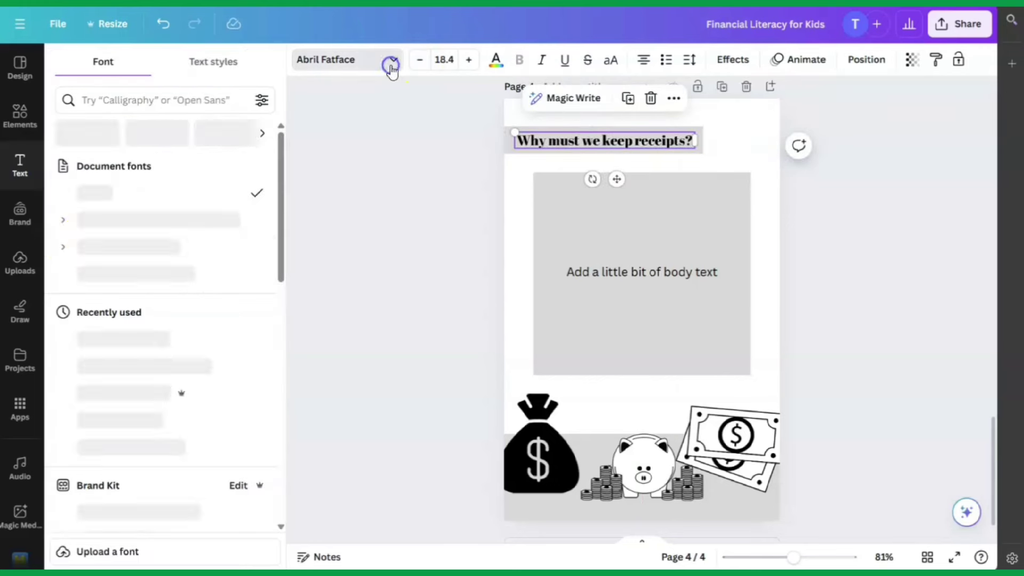
{"action": "left_click", "coordinate": [106, 271]}
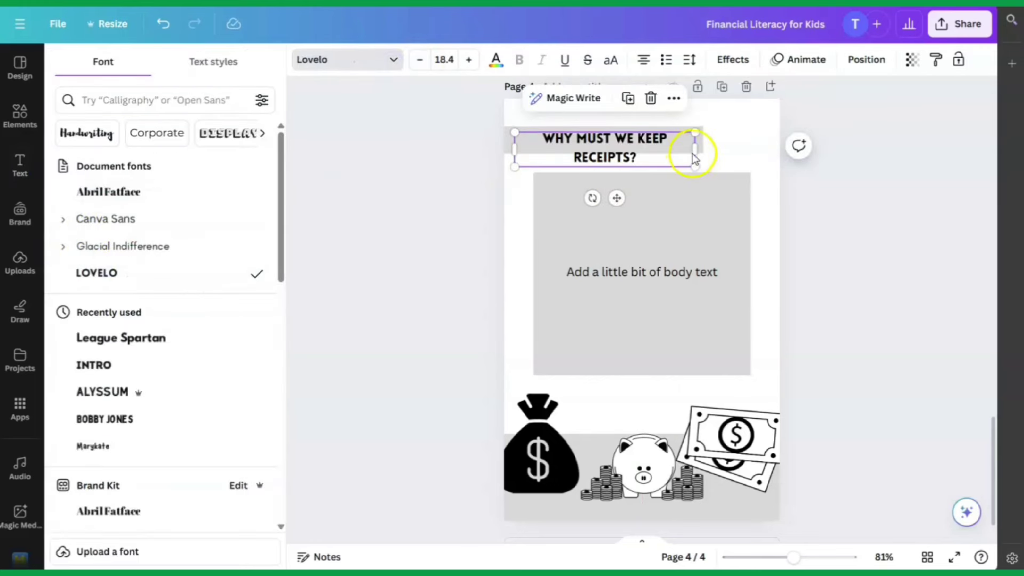
{"action": "left_click_drag", "start_coordinate": [696, 149], "coordinate": [721, 150]}
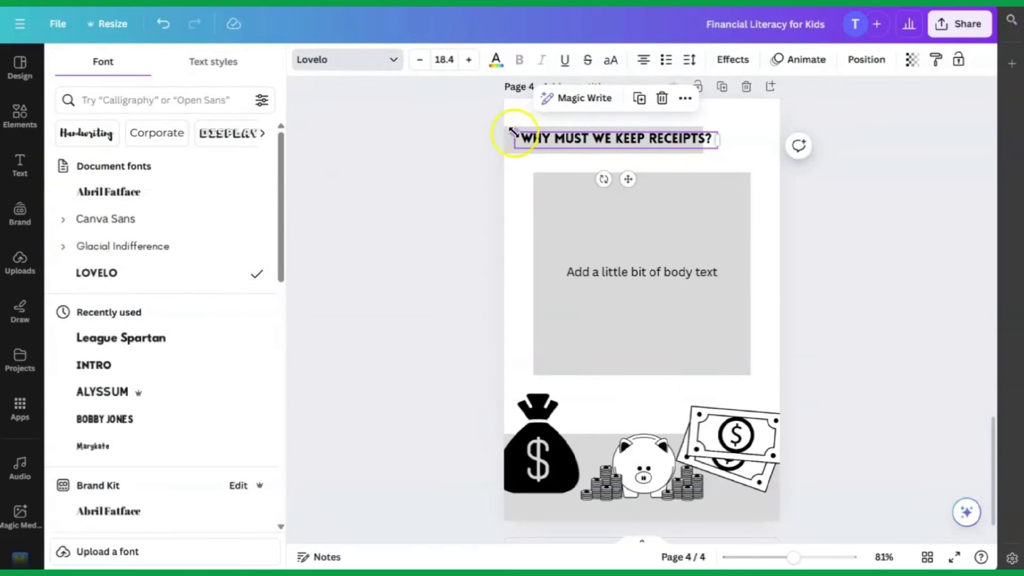
{"action": "left_click_drag", "start_coordinate": [517, 131], "coordinate": [538, 134]}
{"action": "left_click_drag", "start_coordinate": [638, 185], "coordinate": [617, 179]}
Add Magic Write text below the placeholder, prompted "Describe why it is important to keep receipts in a way that a child can understand in one sentence"
{"action": "left_click", "coordinate": [646, 274]}
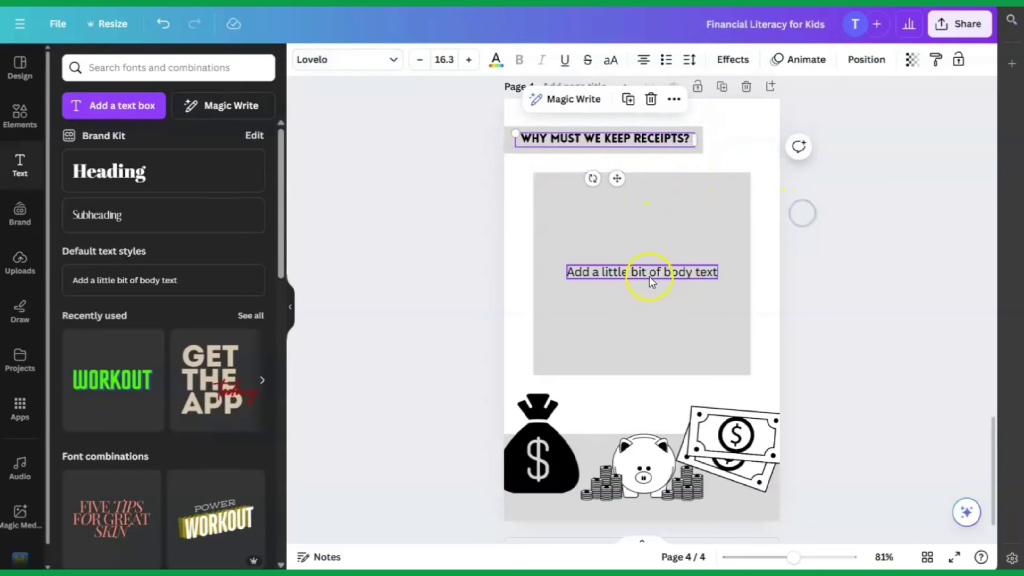
{"action": "left_click", "coordinate": [608, 231]}
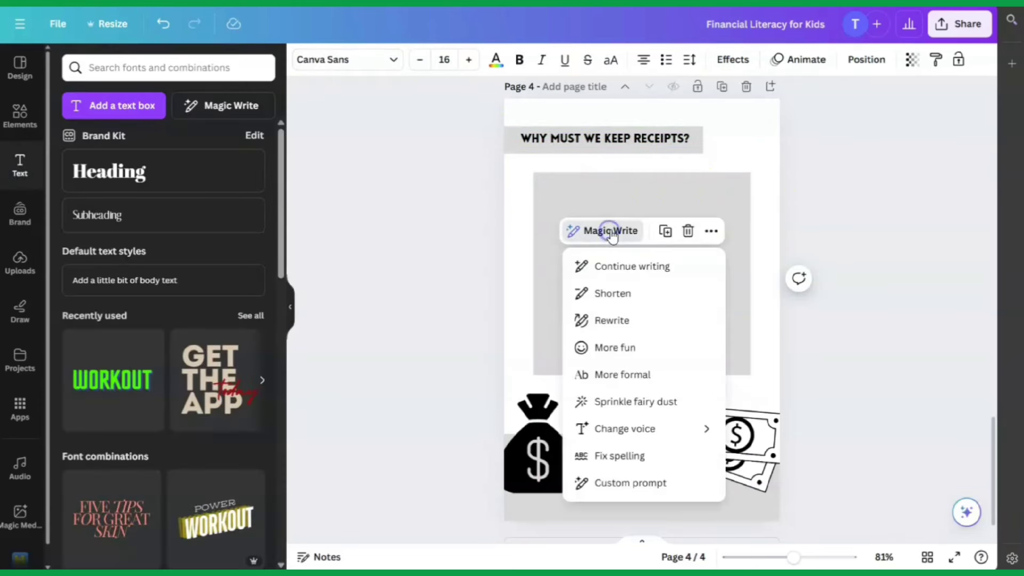
{"action": "left_click", "coordinate": [629, 482]}
{"action": "type", "text": "Describe why"}
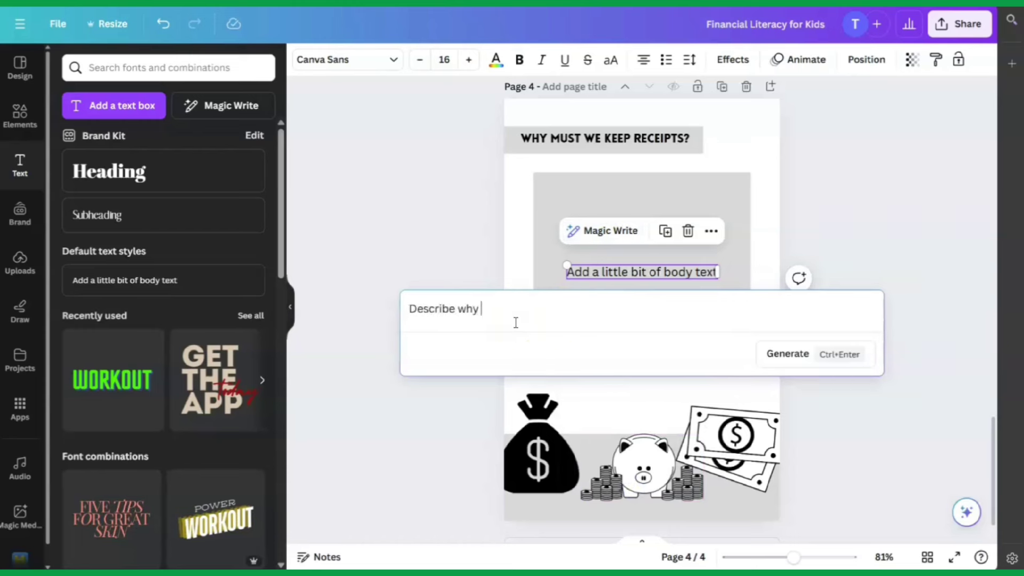
{"action": "type", "text": " it is important to keep receipts in a way that a child can understand in"}
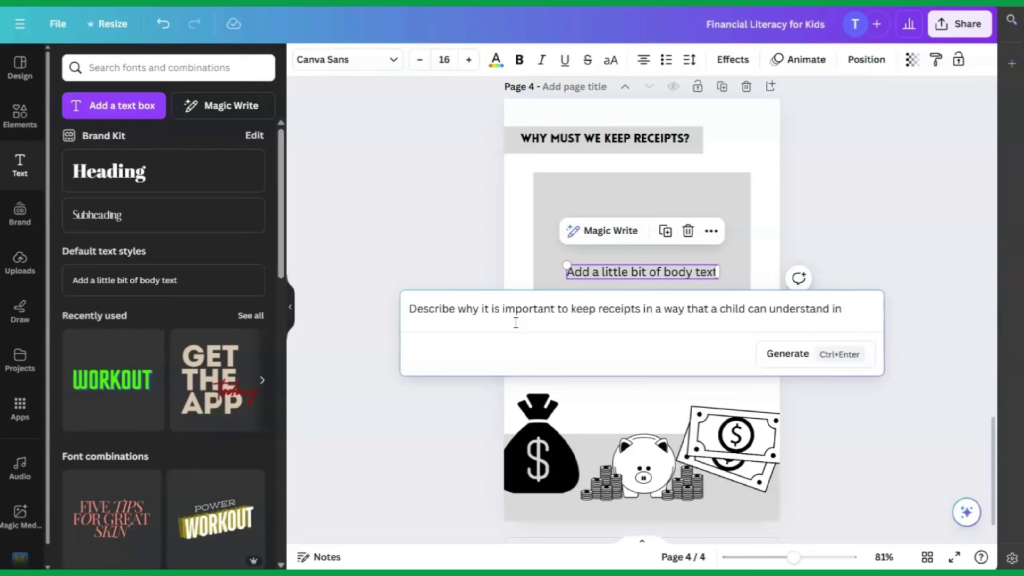
{"action": "type", "text": "sentence"}
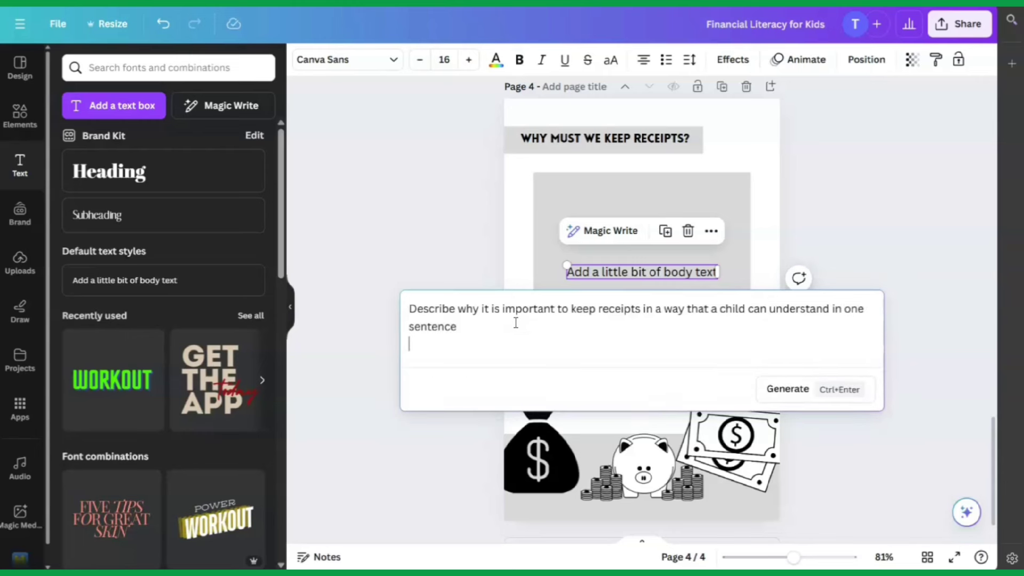
{"action": "left_click", "coordinate": [776, 391]}
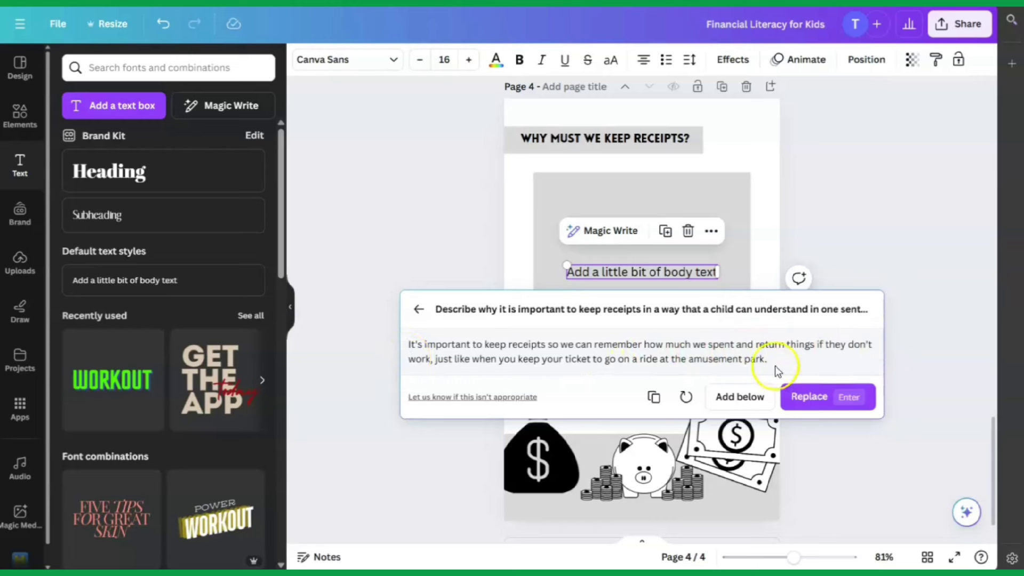
{"action": "left_click", "coordinate": [725, 400]}
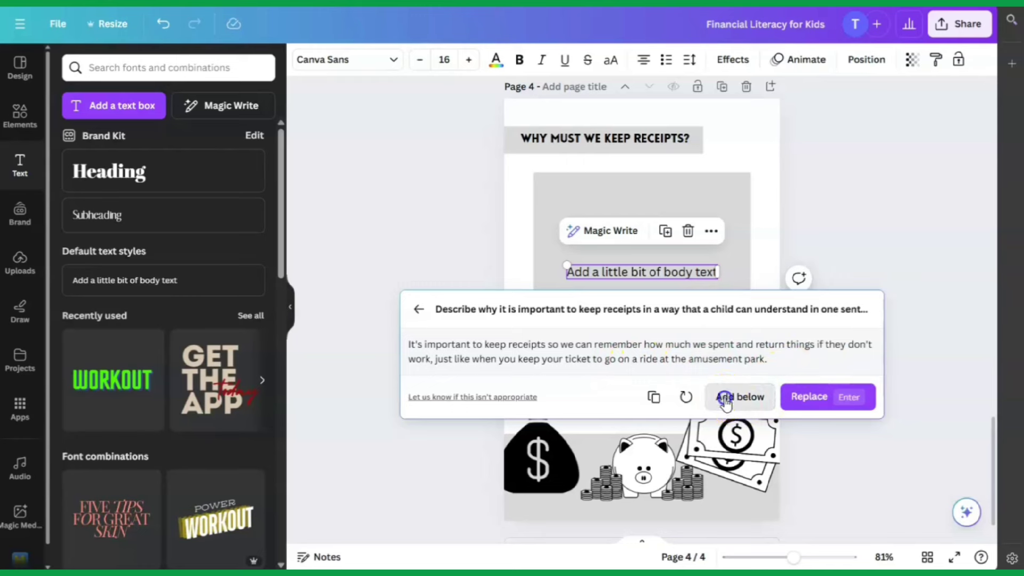
Delete page 4's placeholder line, then widen the generated receipts paragraph and center it inside the large gray box
{"action": "left_click", "coordinate": [714, 273]}
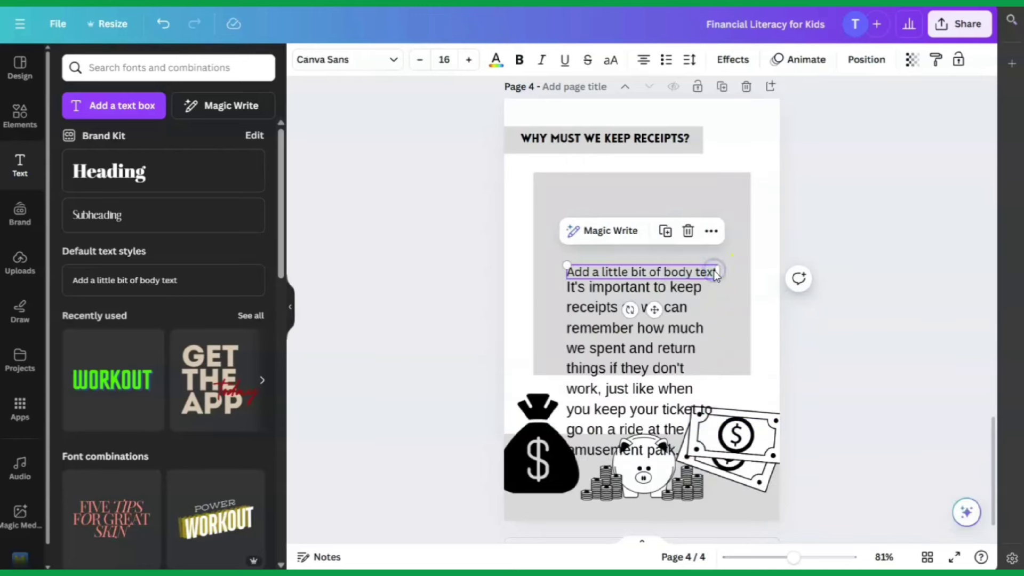
{"action": "key", "text": "Delete"}
{"action": "left_click_drag", "start_coordinate": [677, 329], "coordinate": [663, 240]}
{"action": "left_click_drag", "start_coordinate": [707, 280], "coordinate": [738, 278]}
{"action": "left_click_drag", "start_coordinate": [626, 250], "coordinate": [623, 255]}
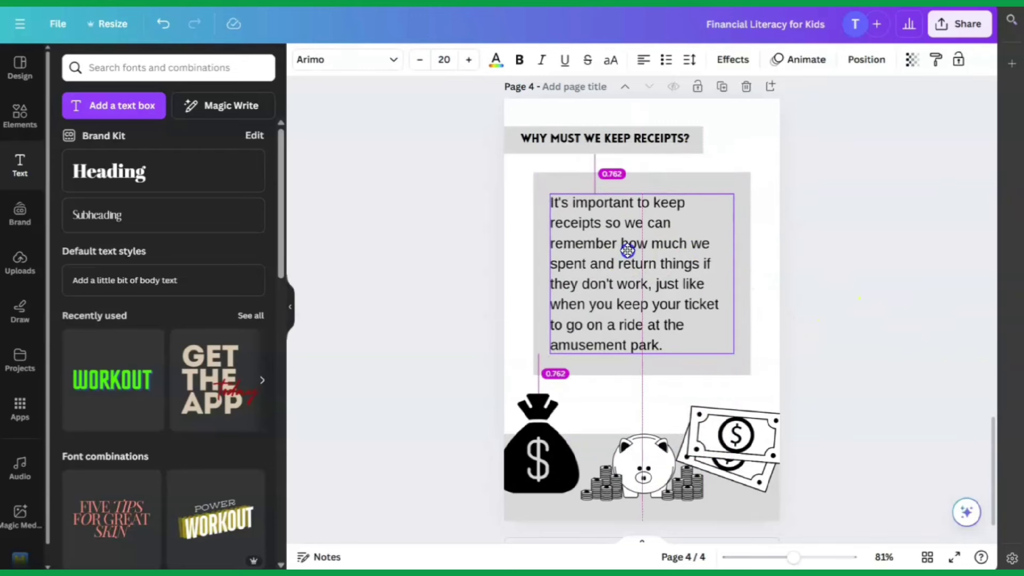
{"action": "left_click", "coordinate": [865, 305]}
Deselect the receipts paragraph and show all the booklet's pages in grid view
{"action": "left_click", "coordinate": [588, 253]}
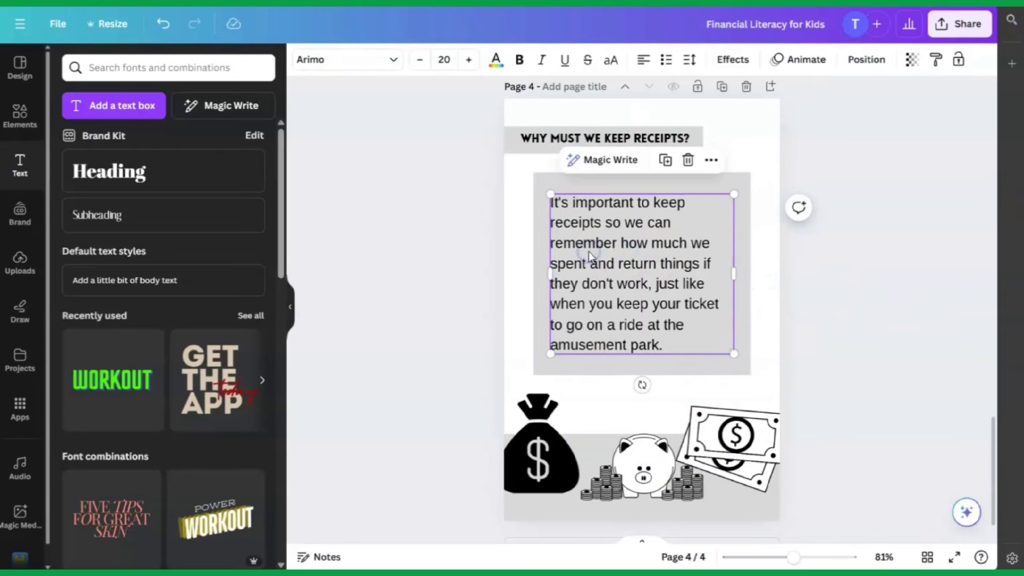
{"action": "double_click", "coordinate": [713, 286]}
{"action": "left_click", "coordinate": [948, 354]}
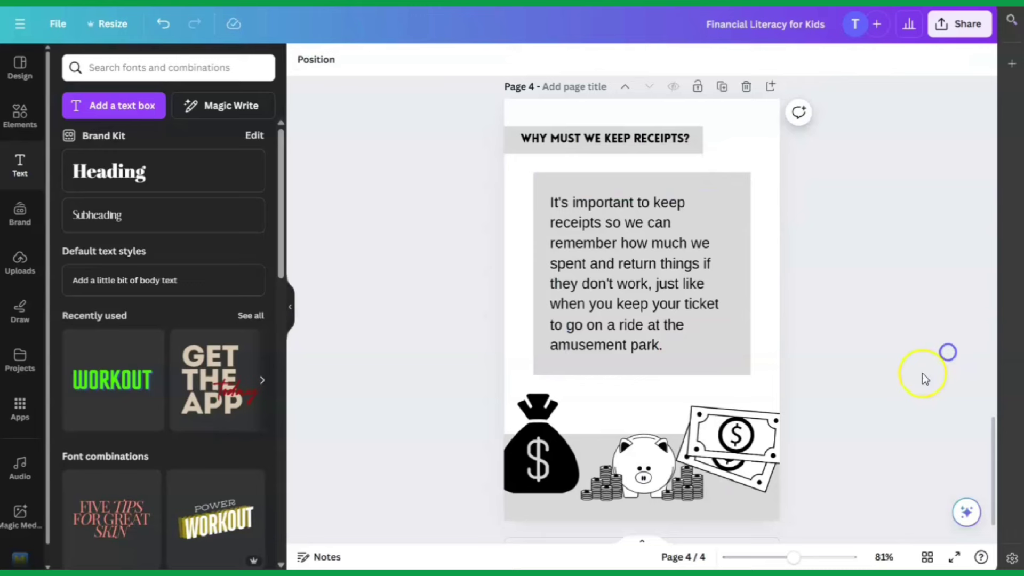
{"action": "left_click", "coordinate": [925, 557]}
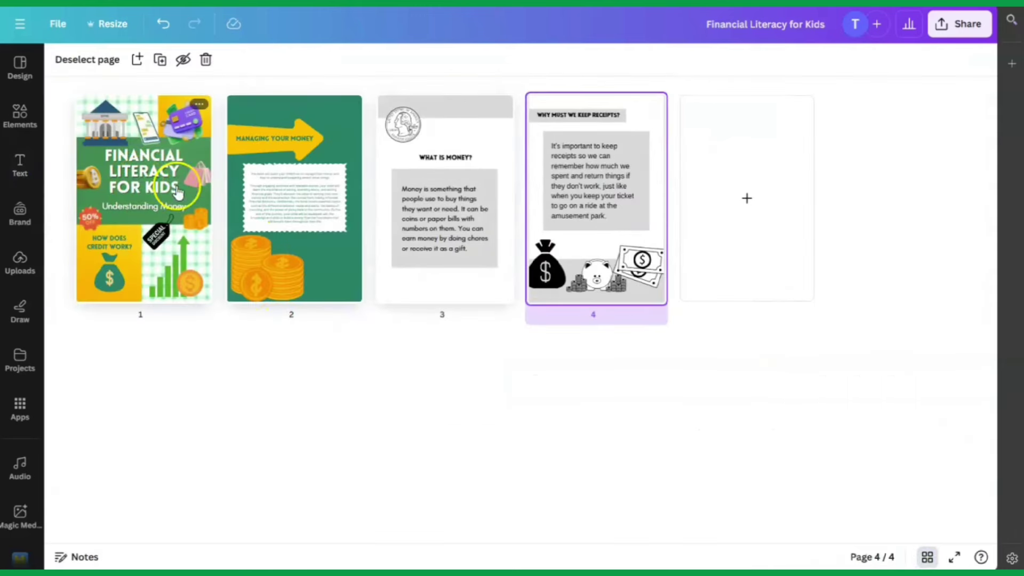